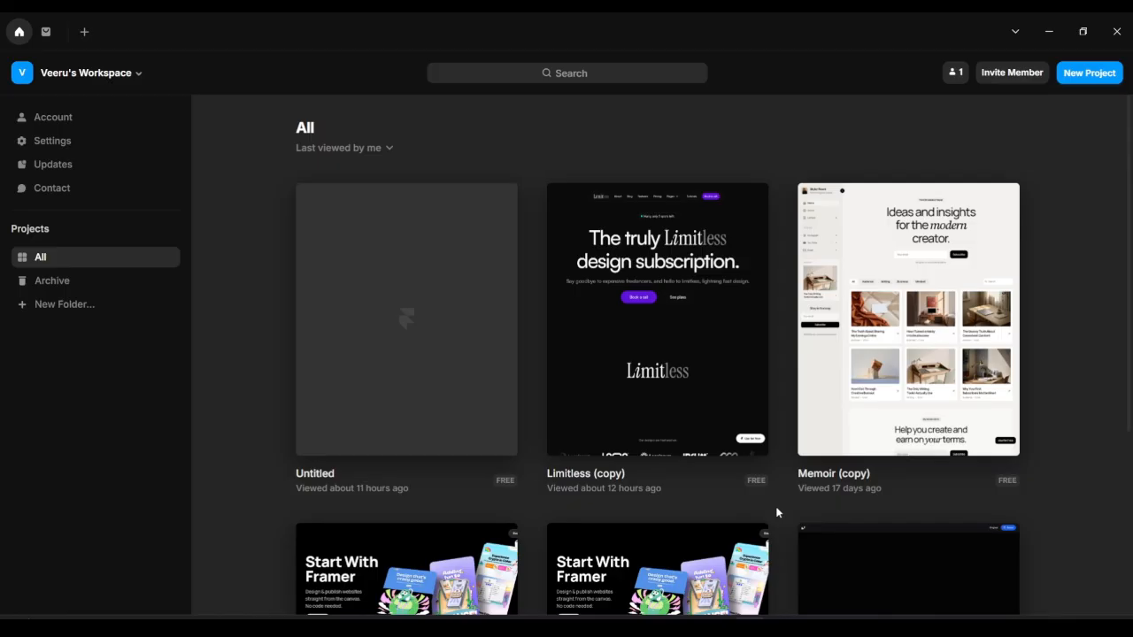
Step: Open the Untitled project and move the Desktop breakpoint up the canvas to about X -6, Y -204
click(455, 395)
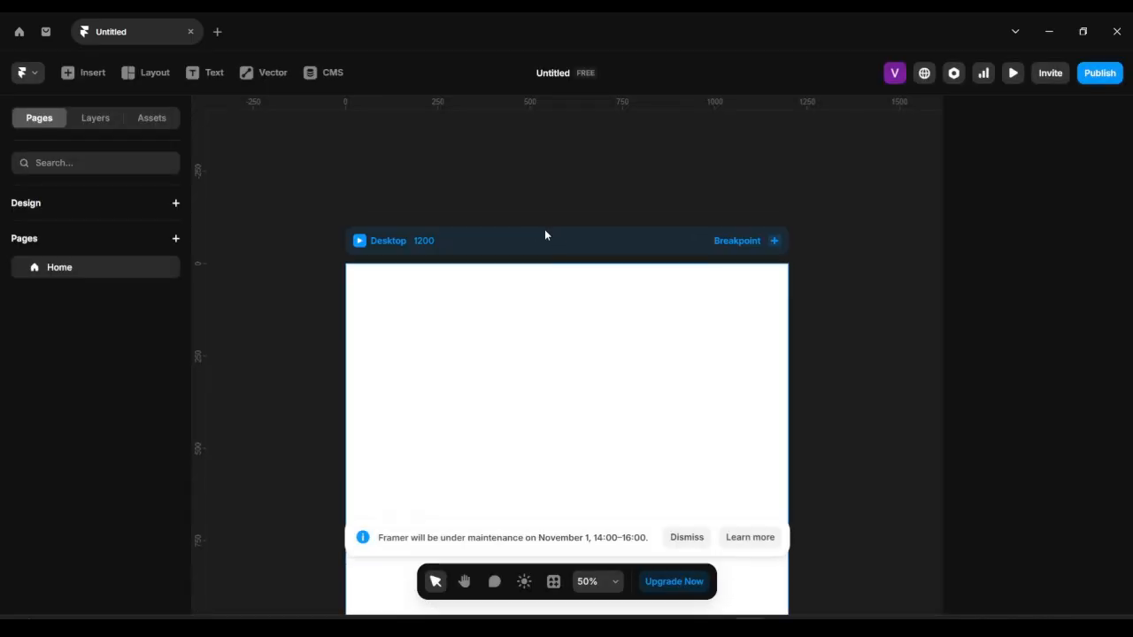
drag(526, 253, 524, 176)
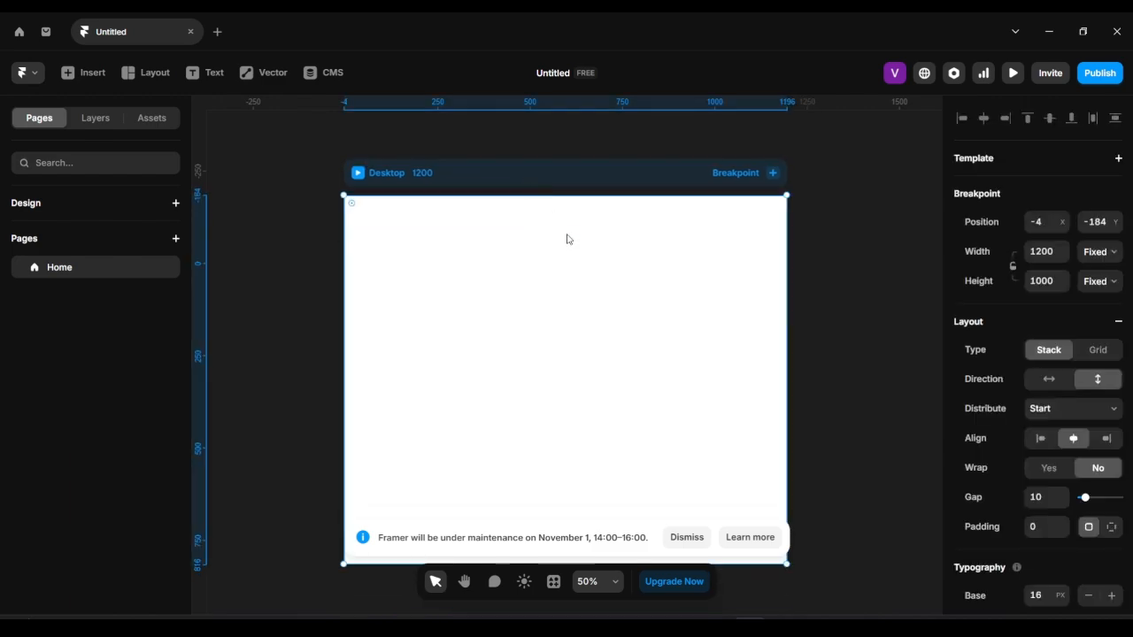
scroll(555, 221, down, 2)
scroll(555, 220, up, 1)
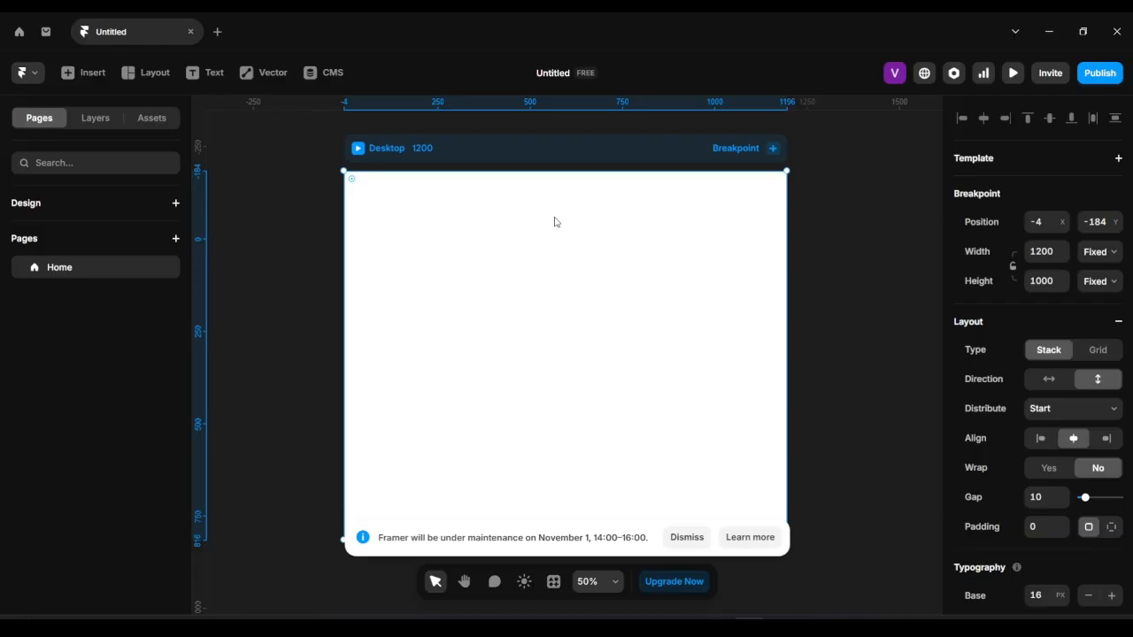
scroll(814, 172, up, 1)
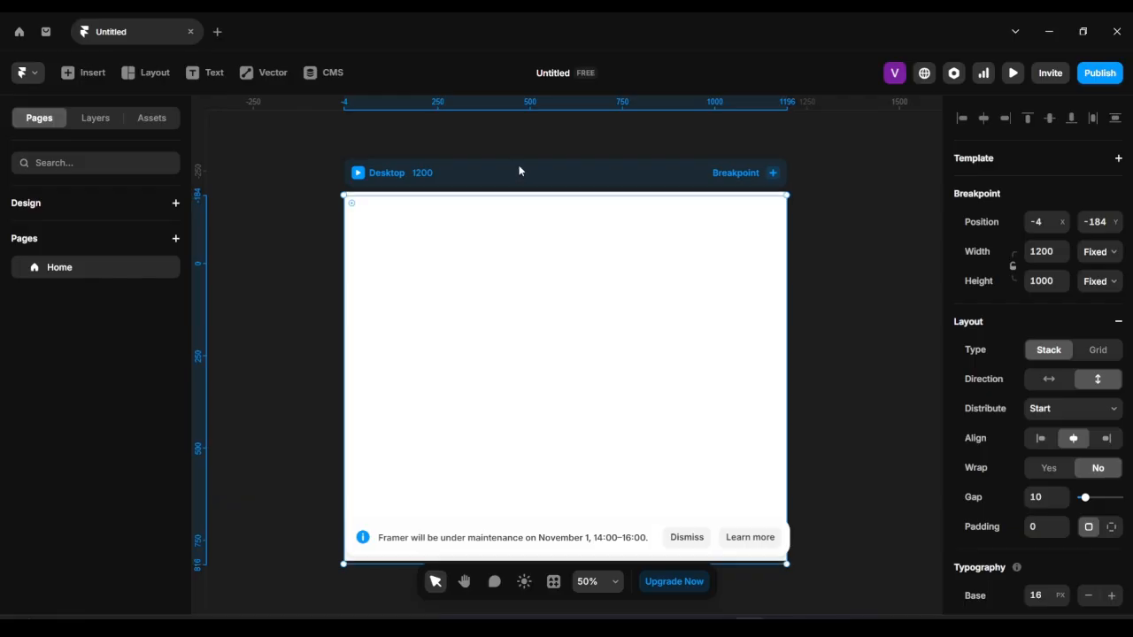
drag(519, 171, 518, 165)
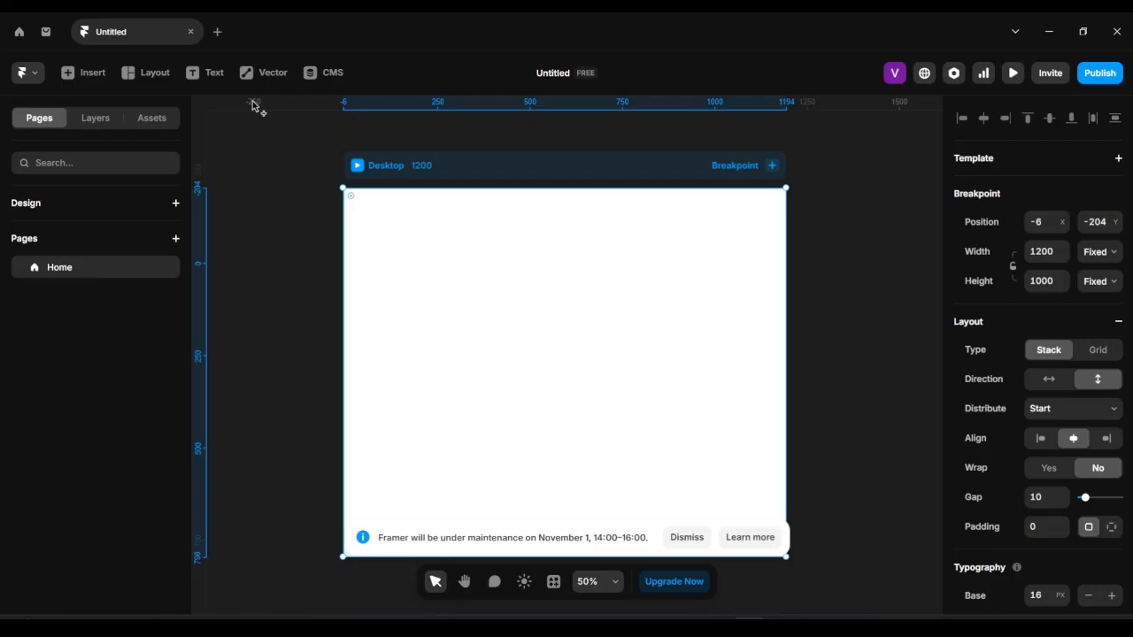
Step: Examine the main menu's Layout, Edit, Component, Plugins, Code and Help commands without running any
click(37, 74)
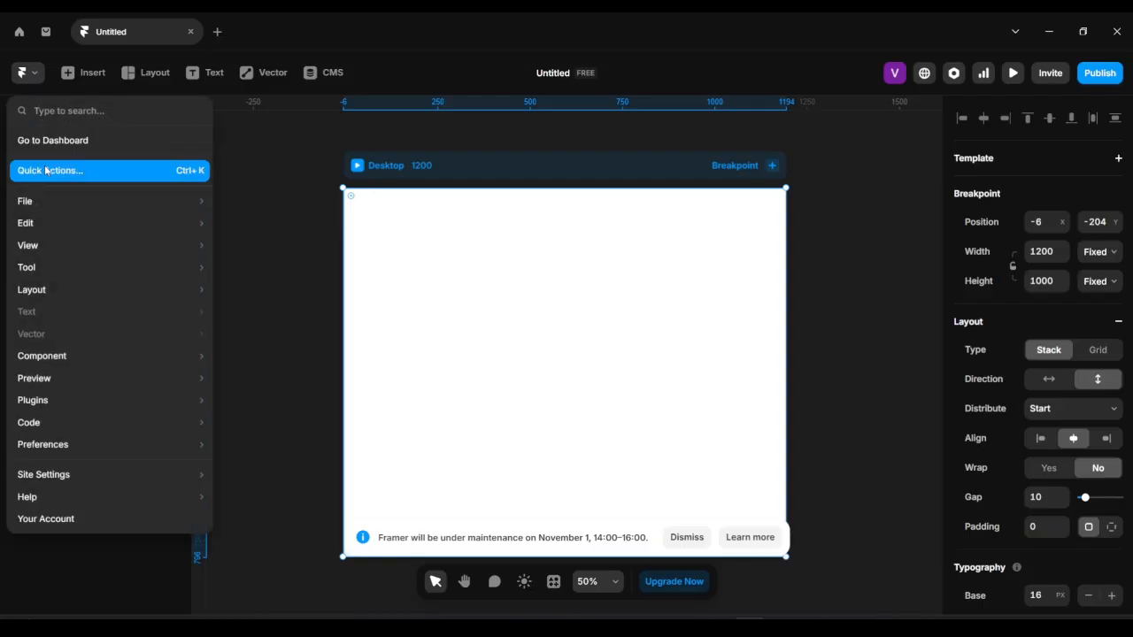
mouse_move(55, 287)
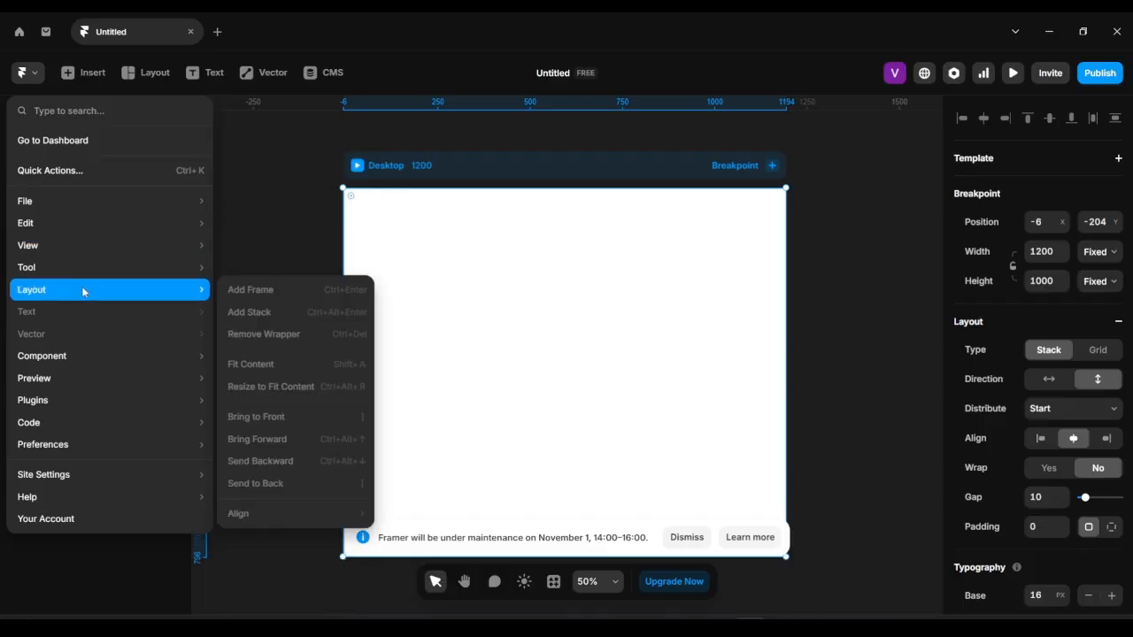
mouse_move(91, 222)
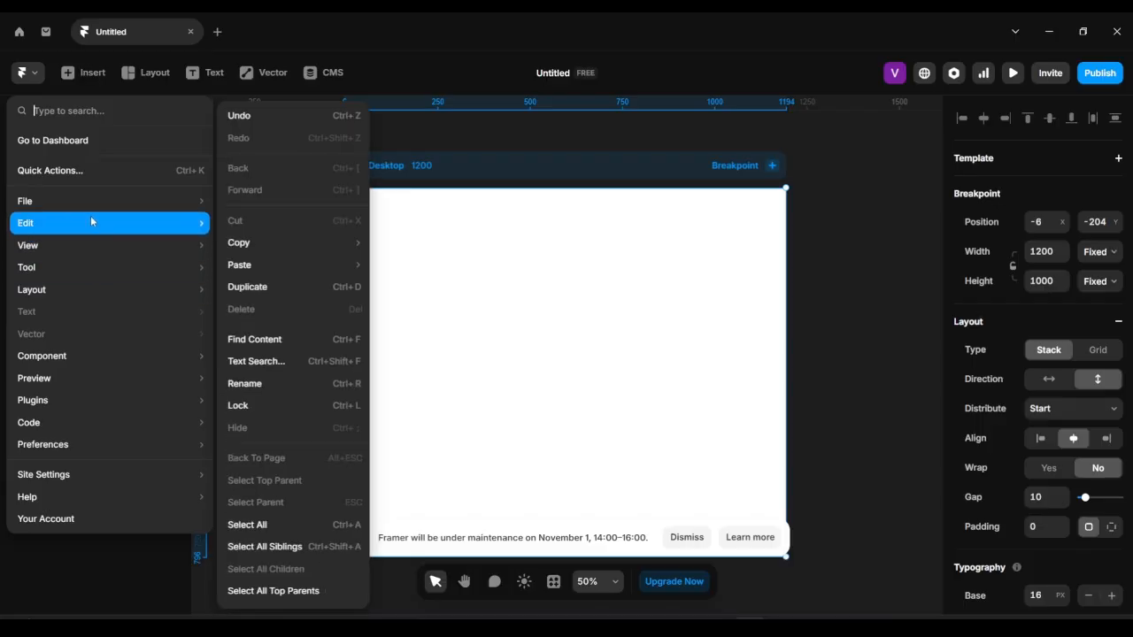
mouse_move(89, 356)
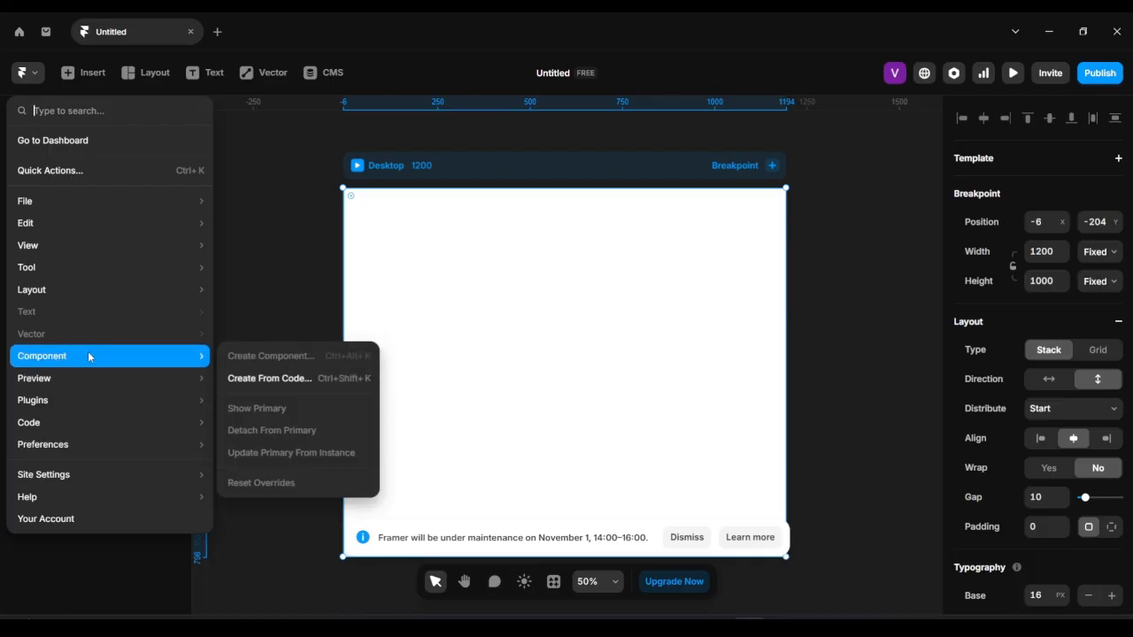
mouse_move(86, 405)
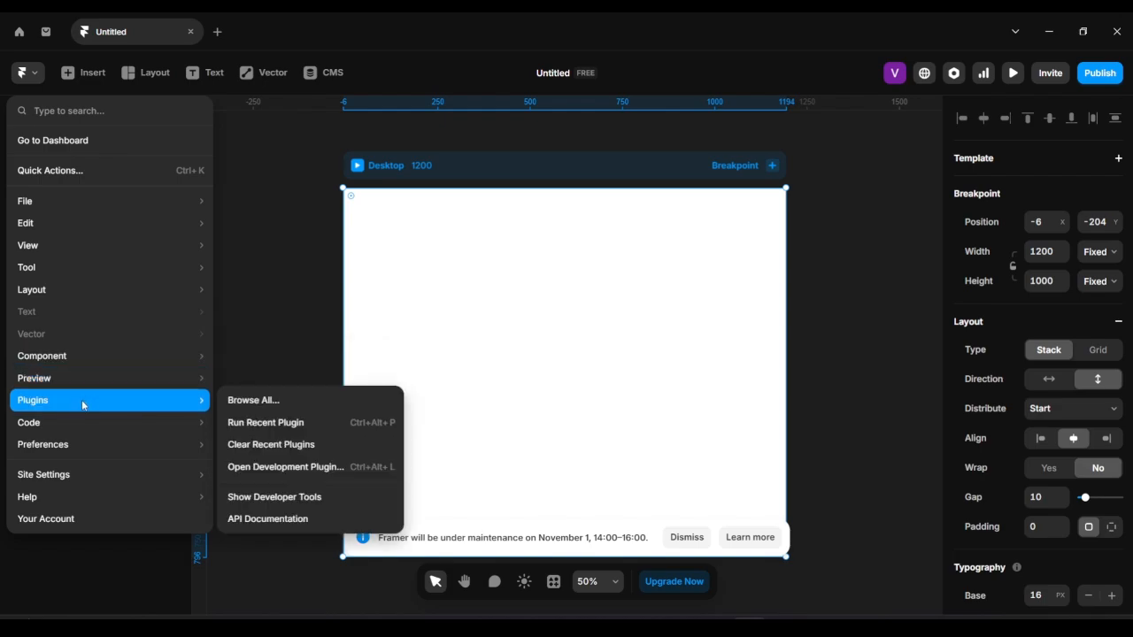
mouse_move(75, 434)
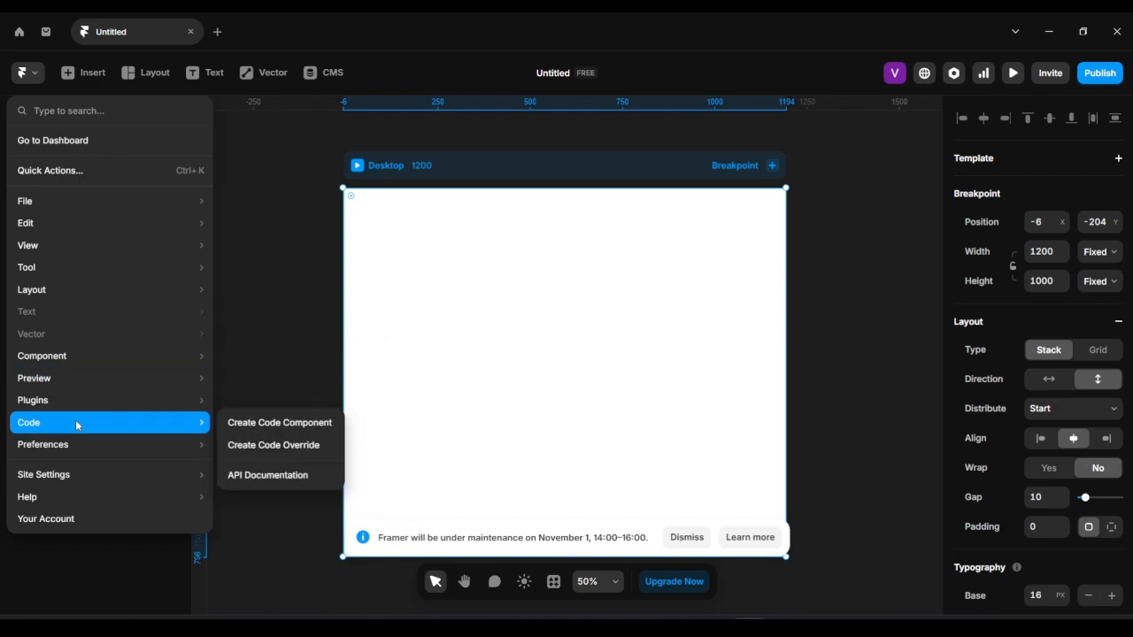
mouse_move(79, 506)
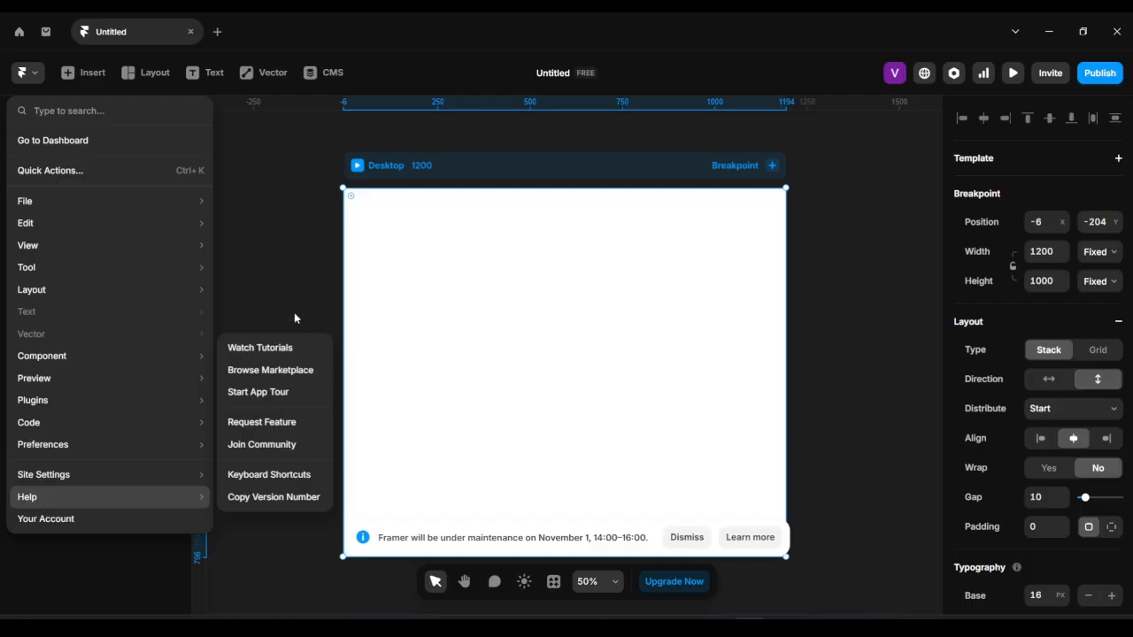
click(285, 283)
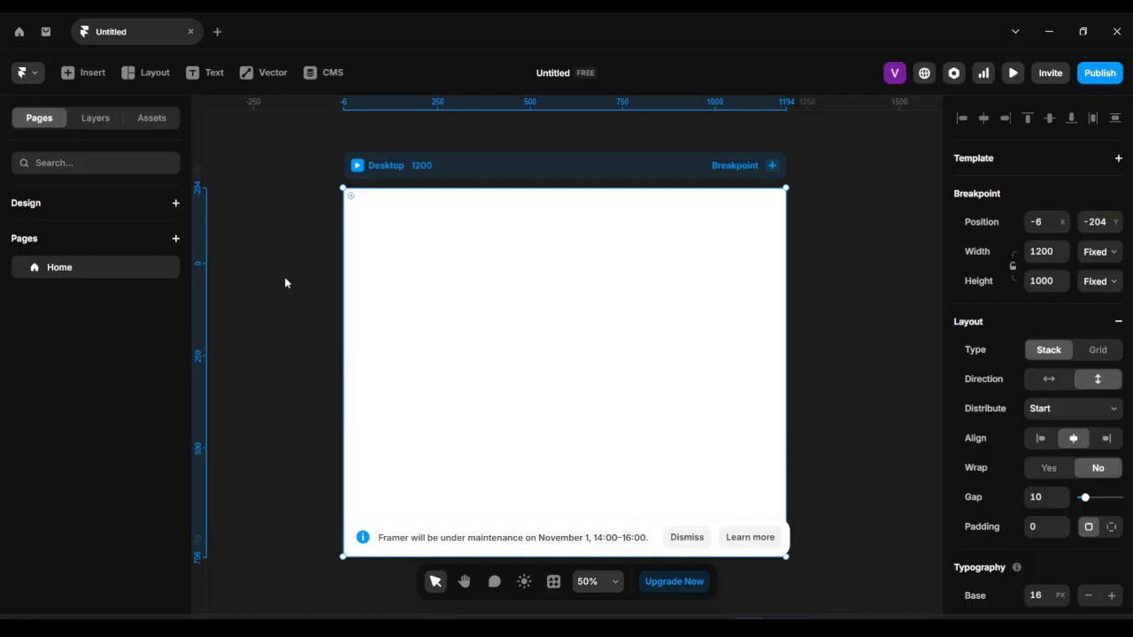
Step: Insert the light Pricing section with three plan cards into the empty Desktop page
click(88, 74)
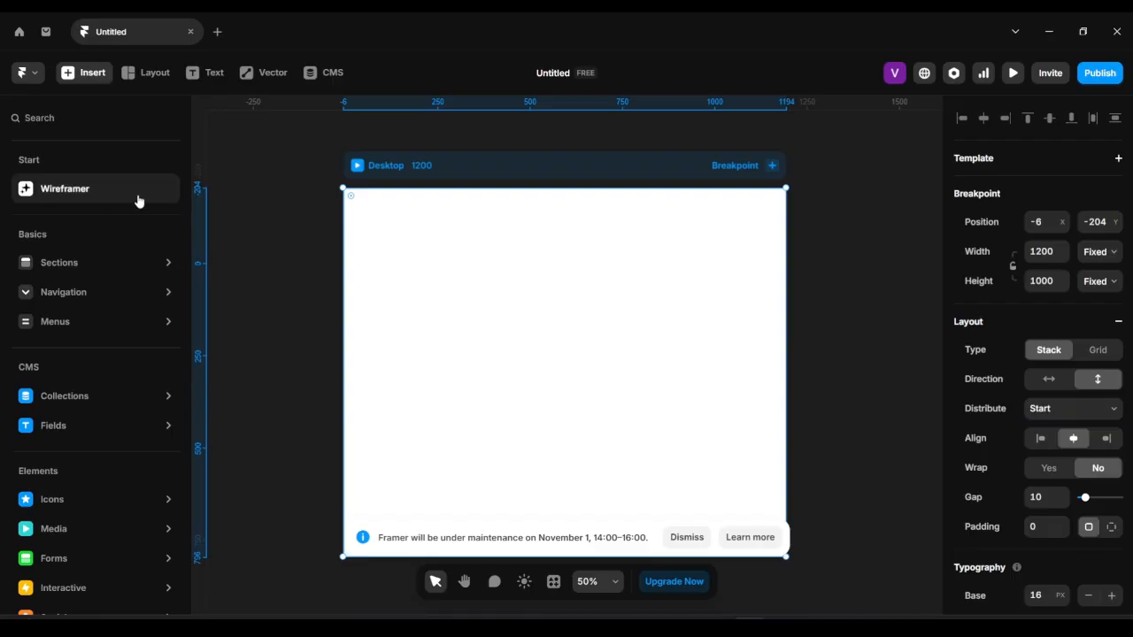
click(65, 262)
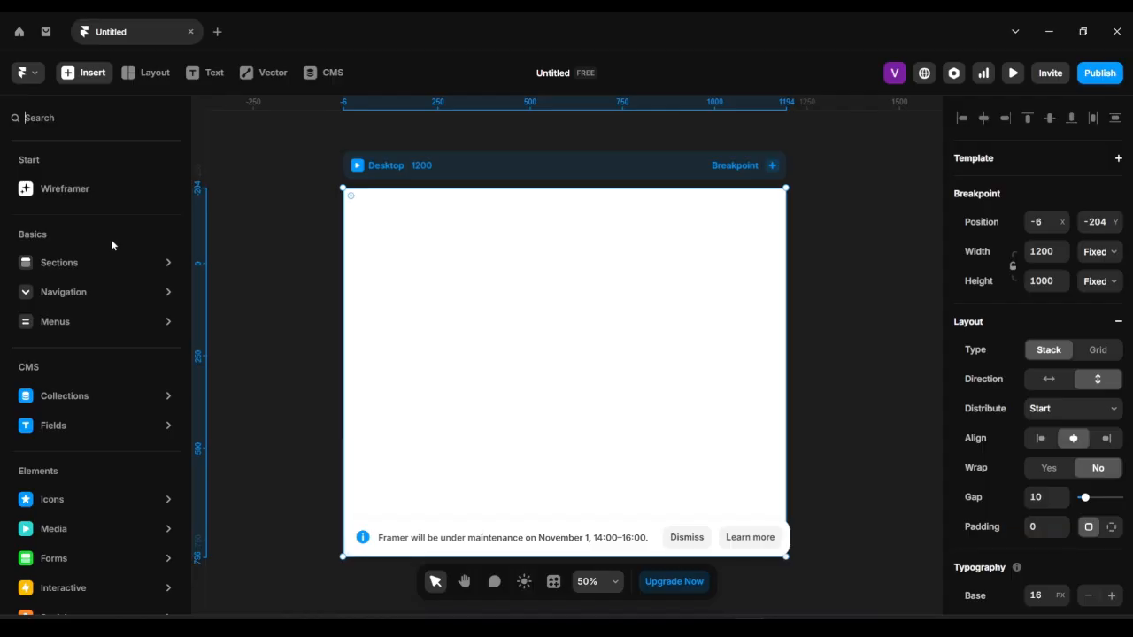
mouse_move(121, 258)
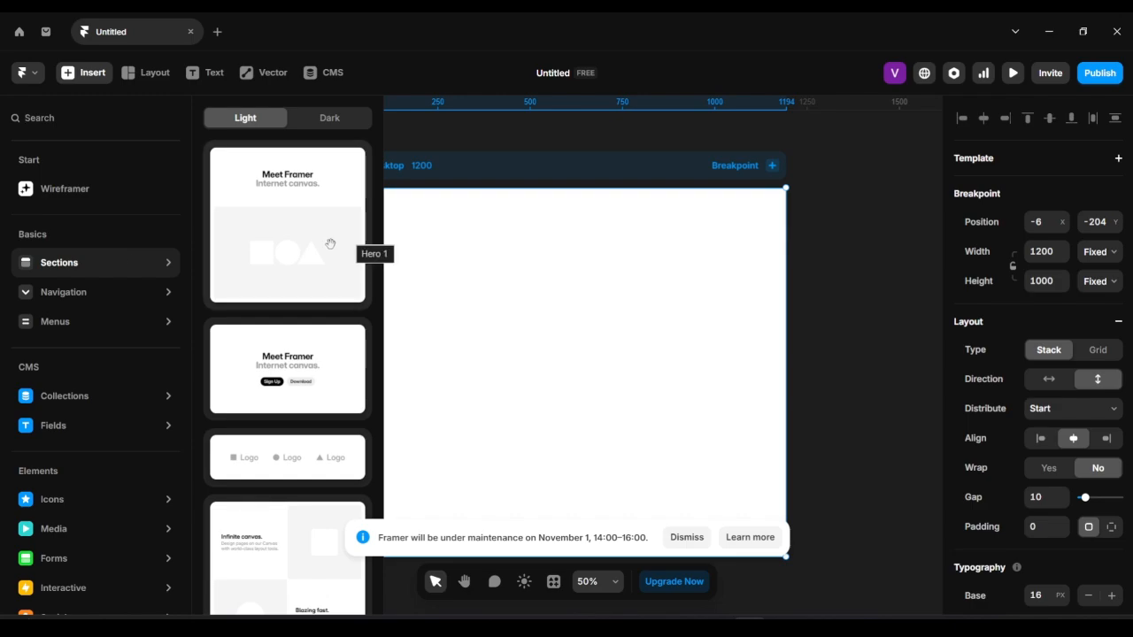
scroll(339, 257, down, 3)
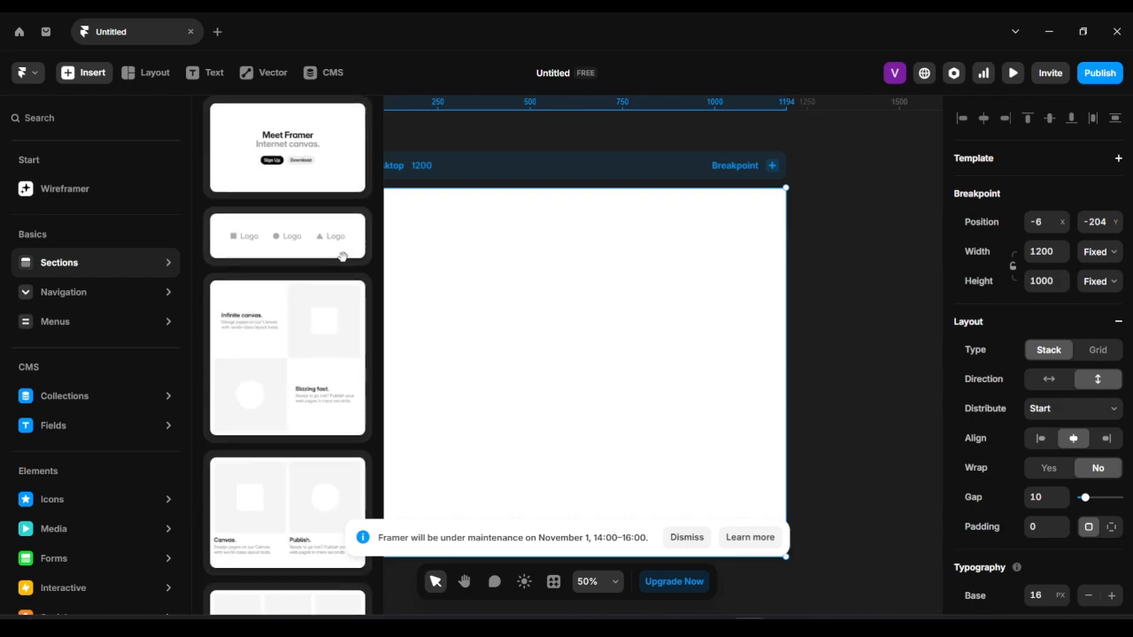
scroll(340, 257, down, 5)
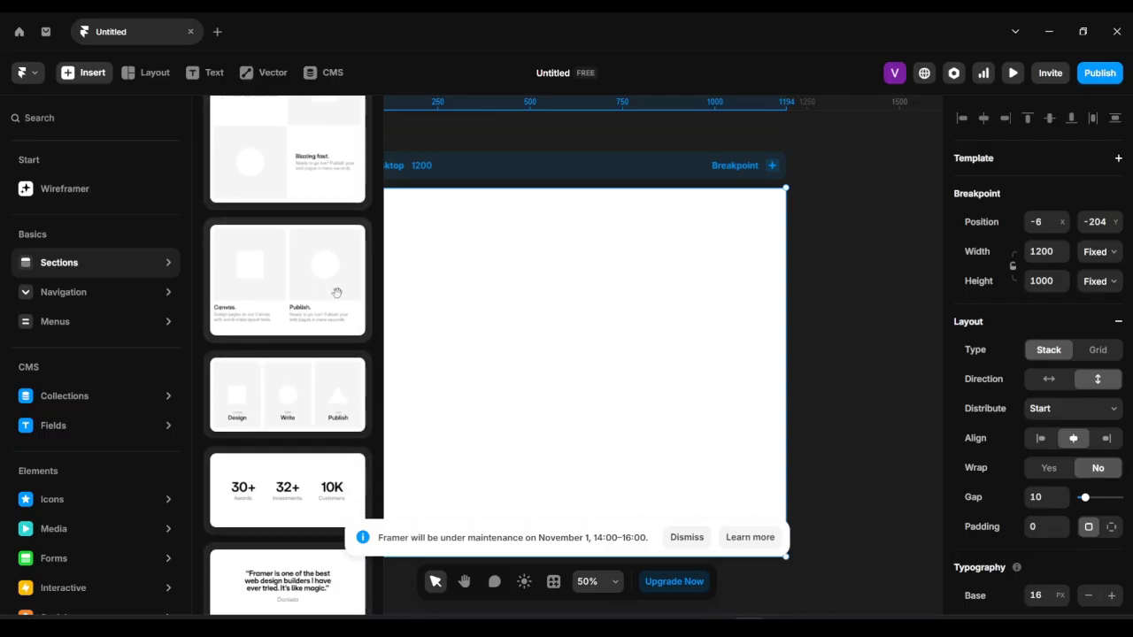
mouse_move(139, 283)
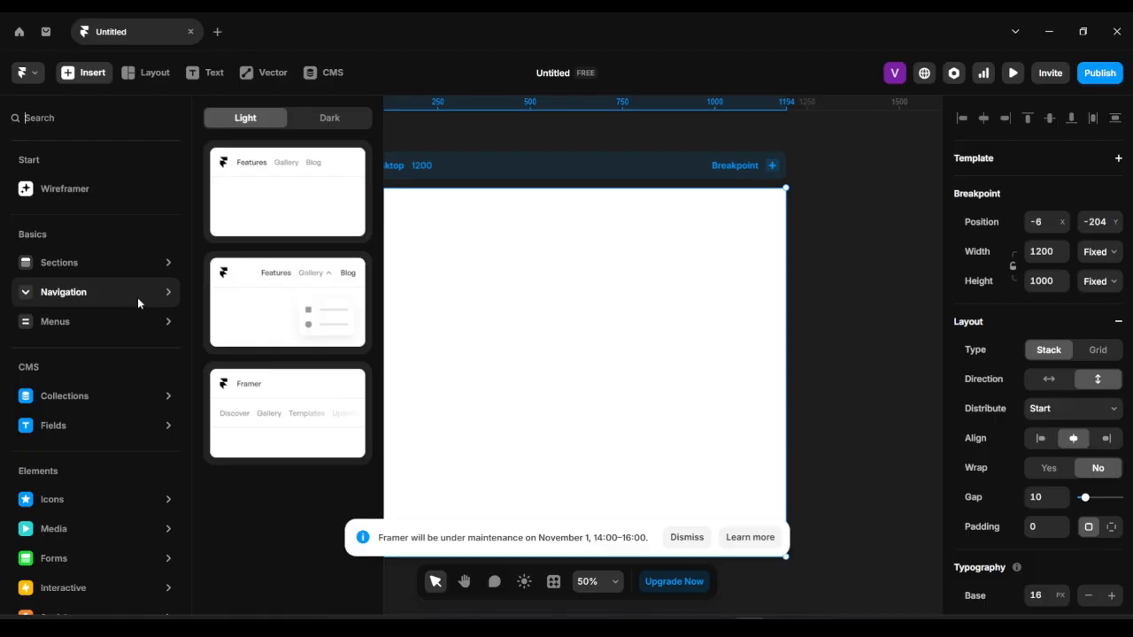
mouse_move(159, 266)
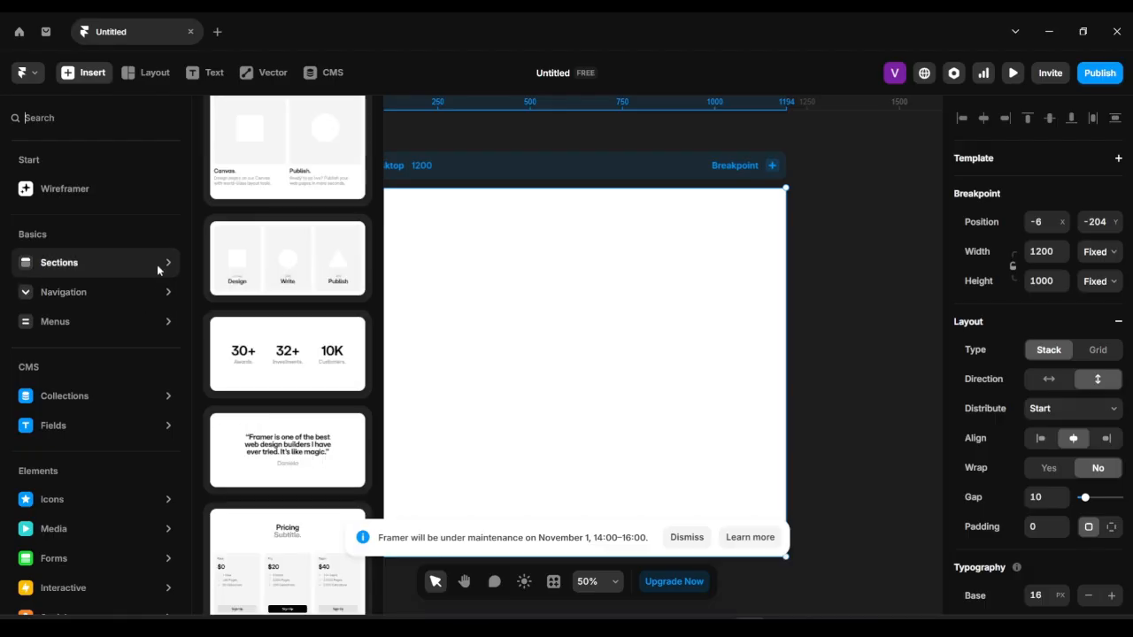
scroll(345, 259, down, 5)
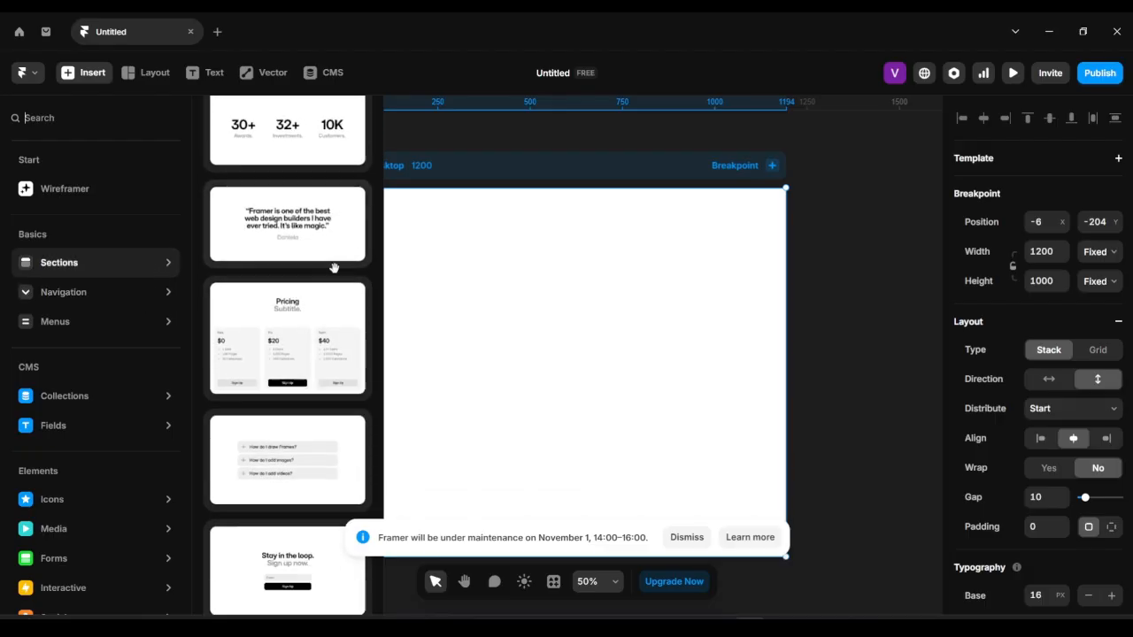
drag(286, 256, 569, 346)
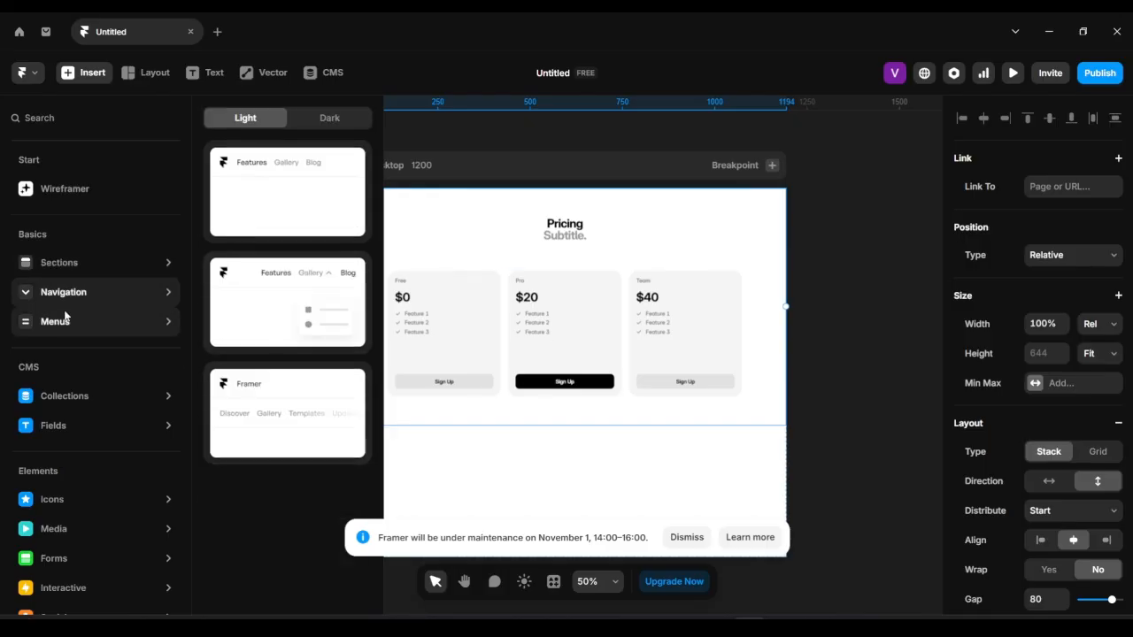
Step: Examine the insertable menu layouts, icon sets, media embeds, form integrations and social elements
mouse_move(61, 331)
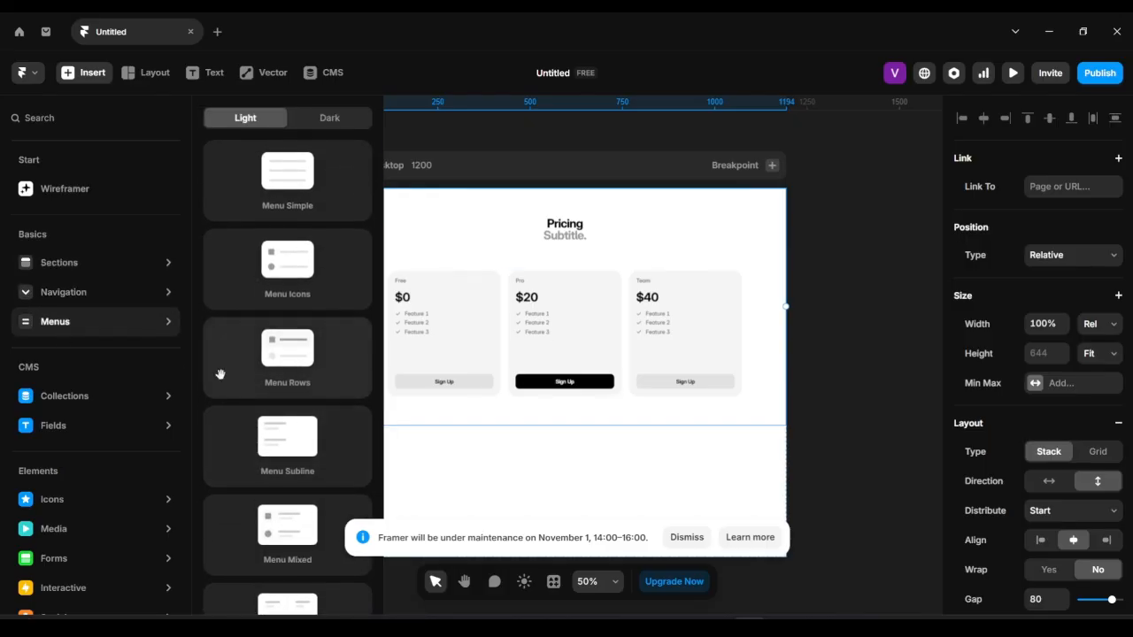
scroll(64, 431, down, 2)
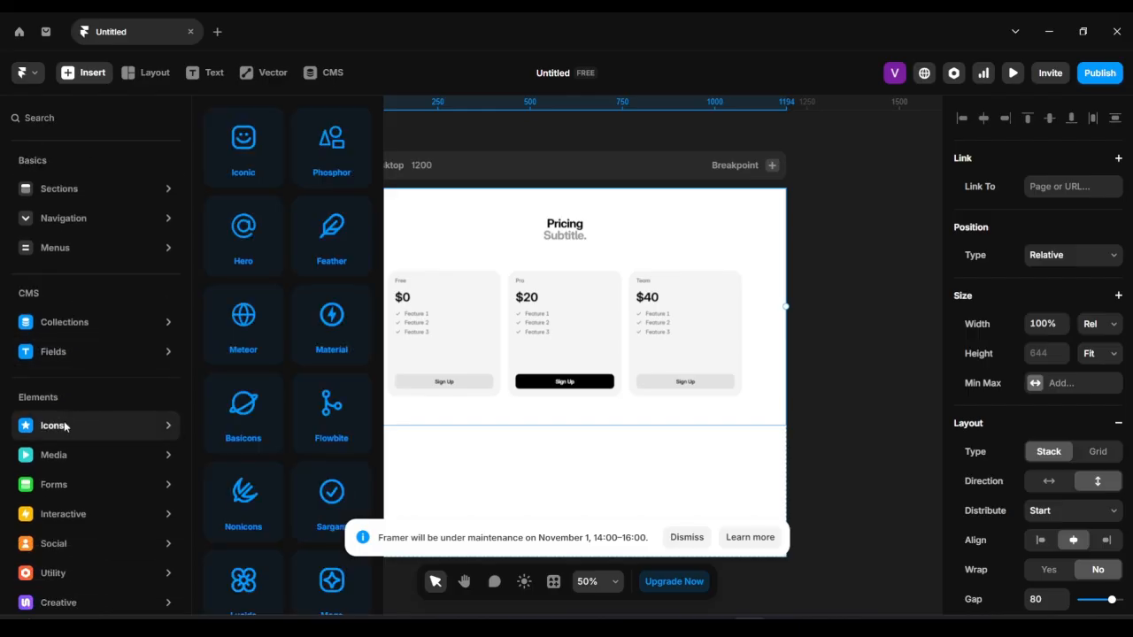
scroll(331, 285, down, 1)
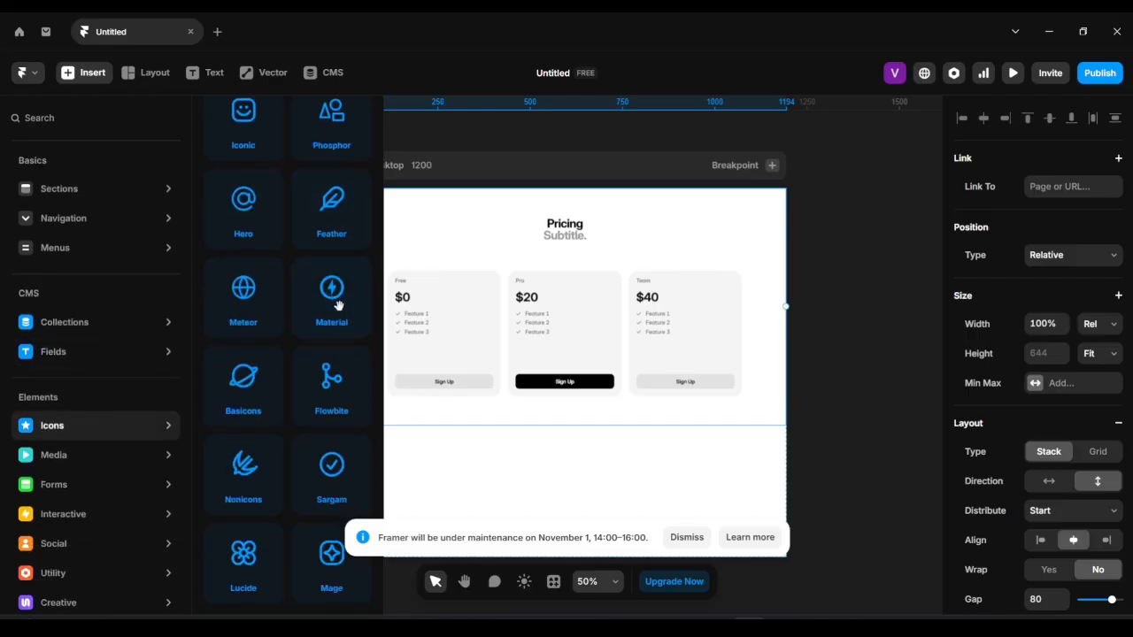
mouse_move(44, 465)
scroll(336, 309, down, 3)
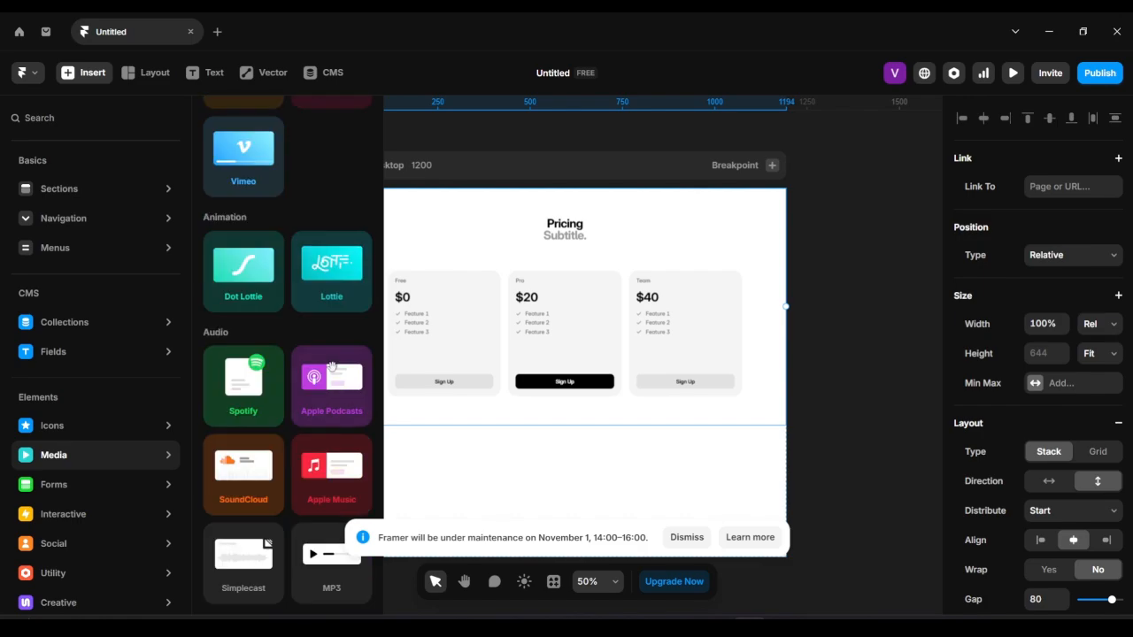
scroll(255, 241, up, 3)
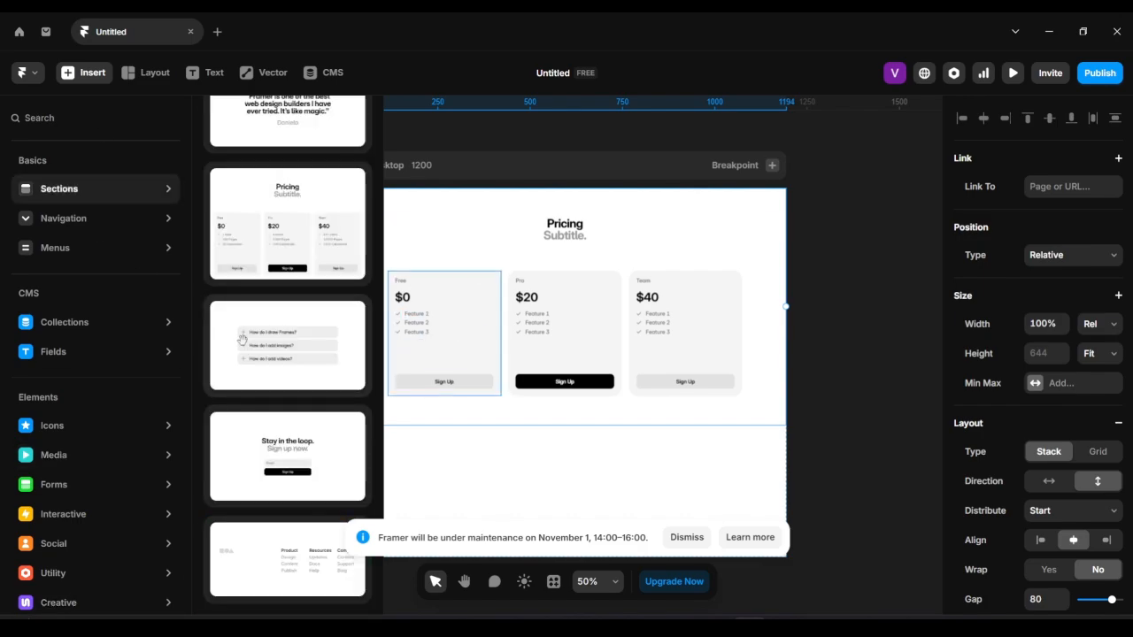
mouse_move(51, 487)
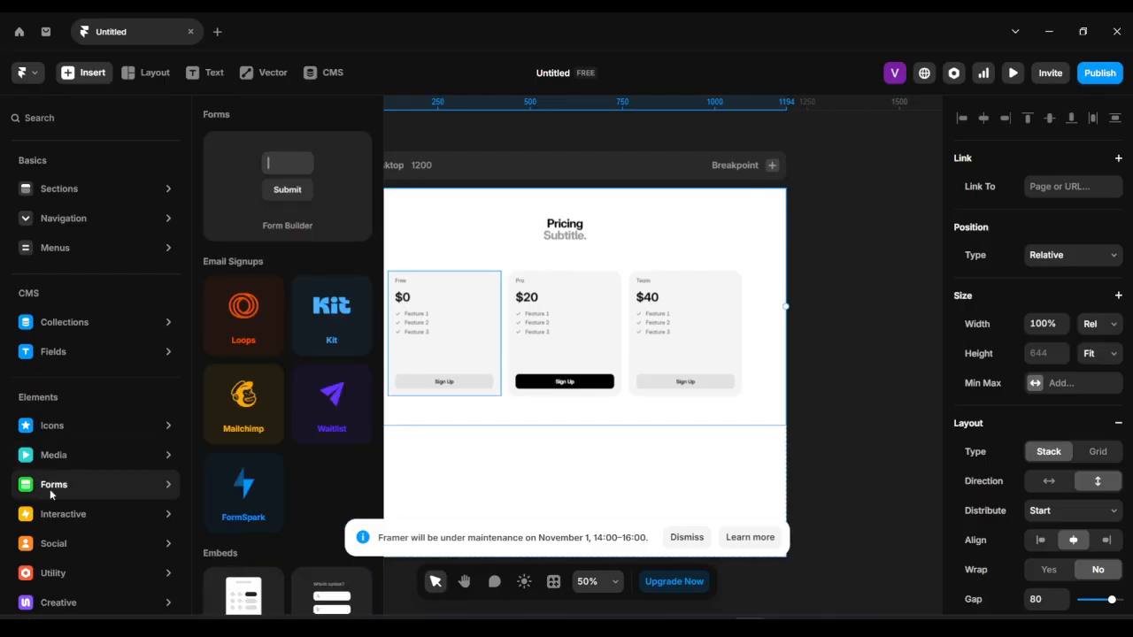
scroll(323, 432, down, 1)
scroll(322, 432, down, 2)
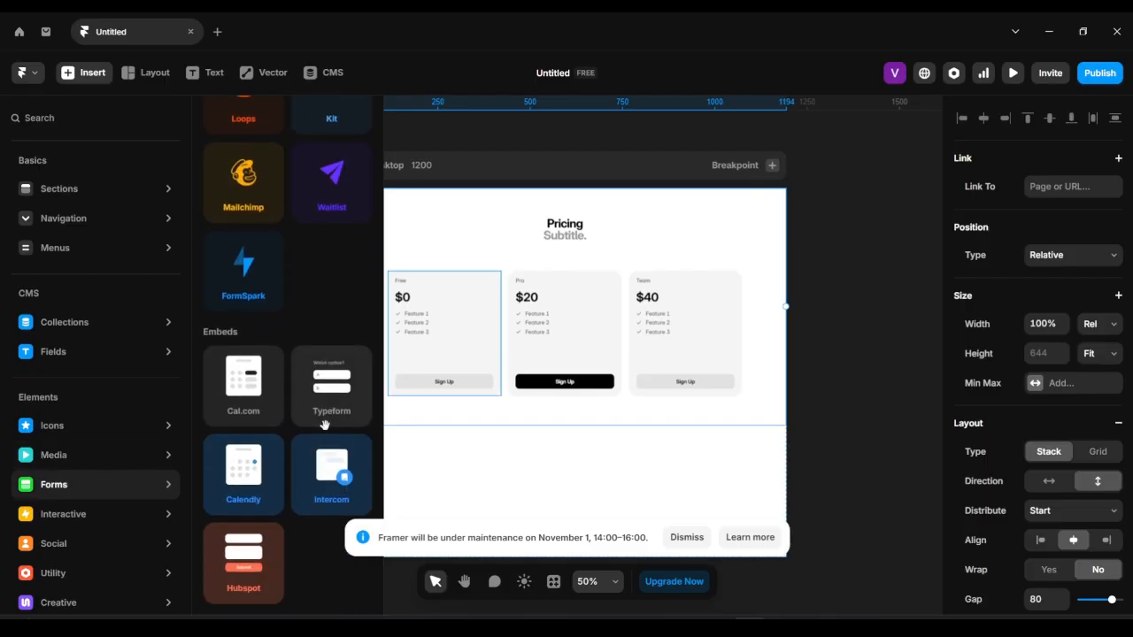
scroll(326, 278, up, 1)
scroll(326, 279, up, 1)
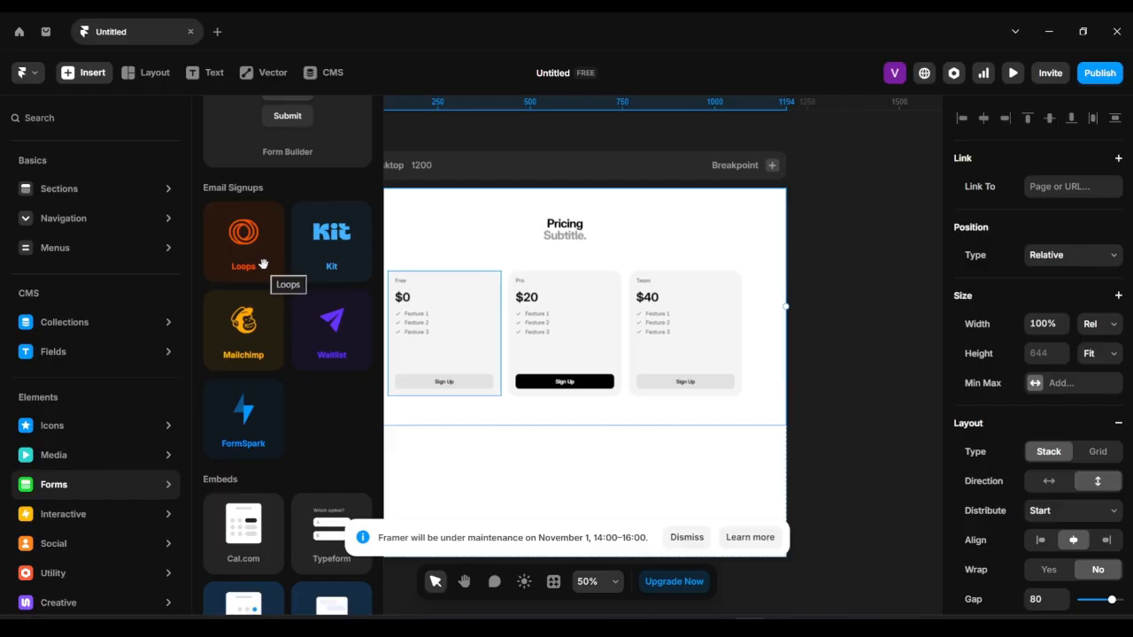
mouse_move(177, 317)
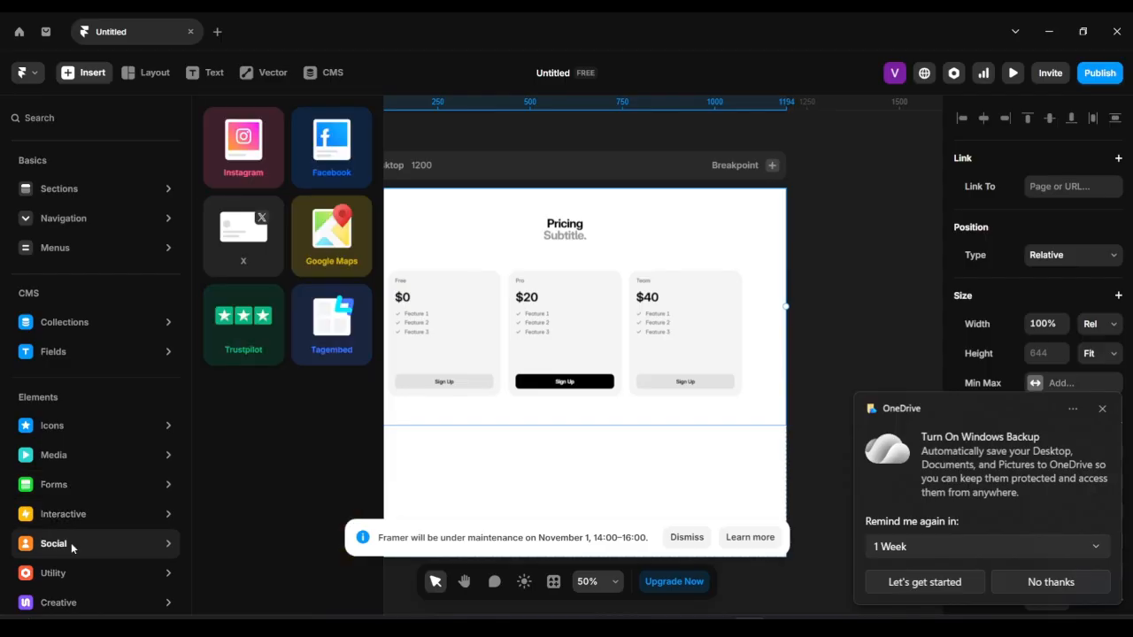
Step: Dismiss the OneDrive backup notification and place an interactive Ticker component beneath the pricing section on the Desktop page
mouse_move(87, 528)
scroll(335, 404, down, 1)
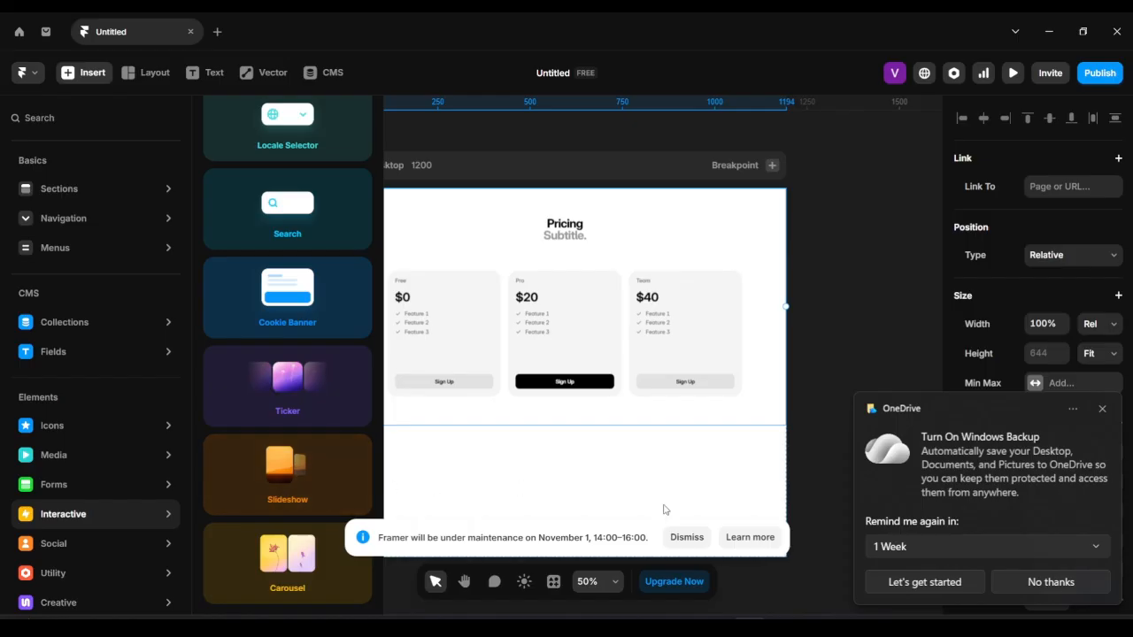
click(1102, 412)
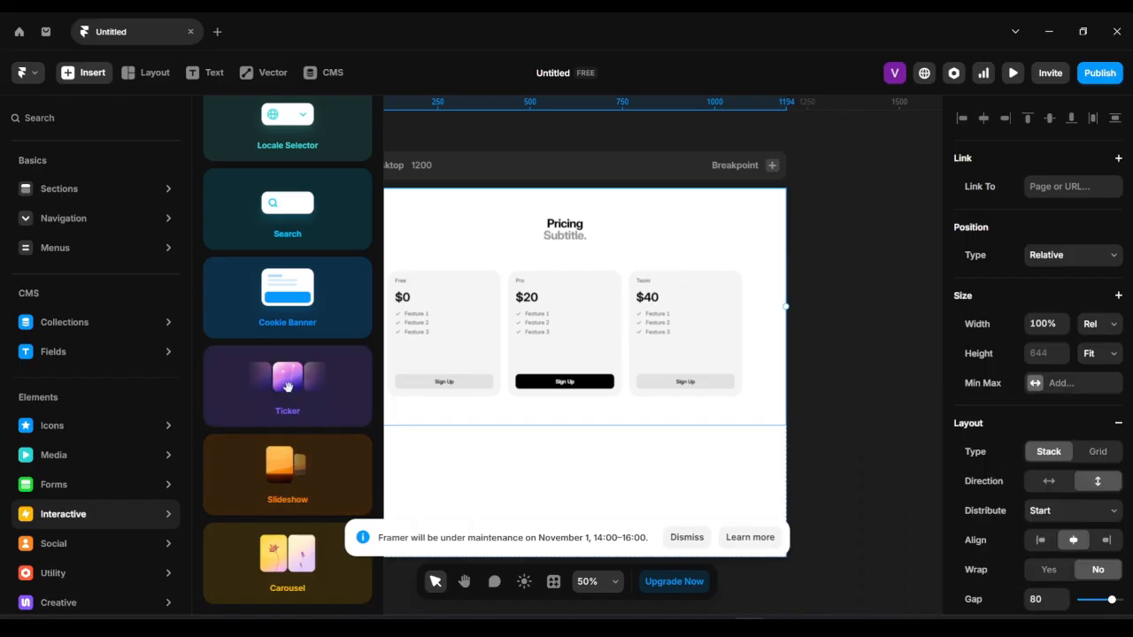
drag(286, 386, 554, 443)
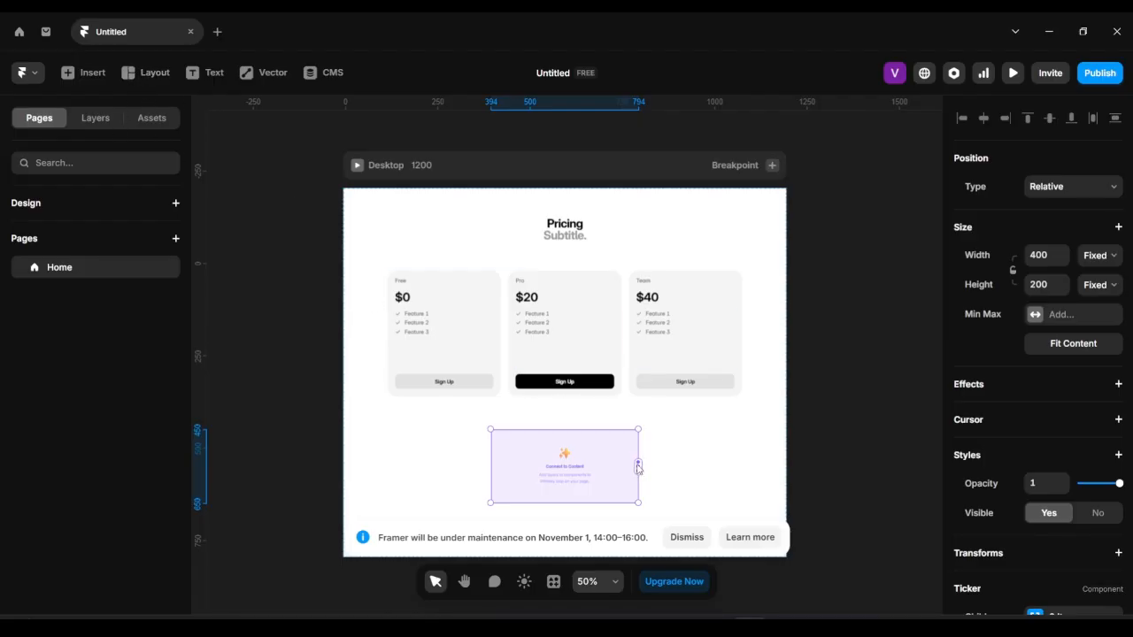
drag(639, 466, 724, 440)
click(684, 469)
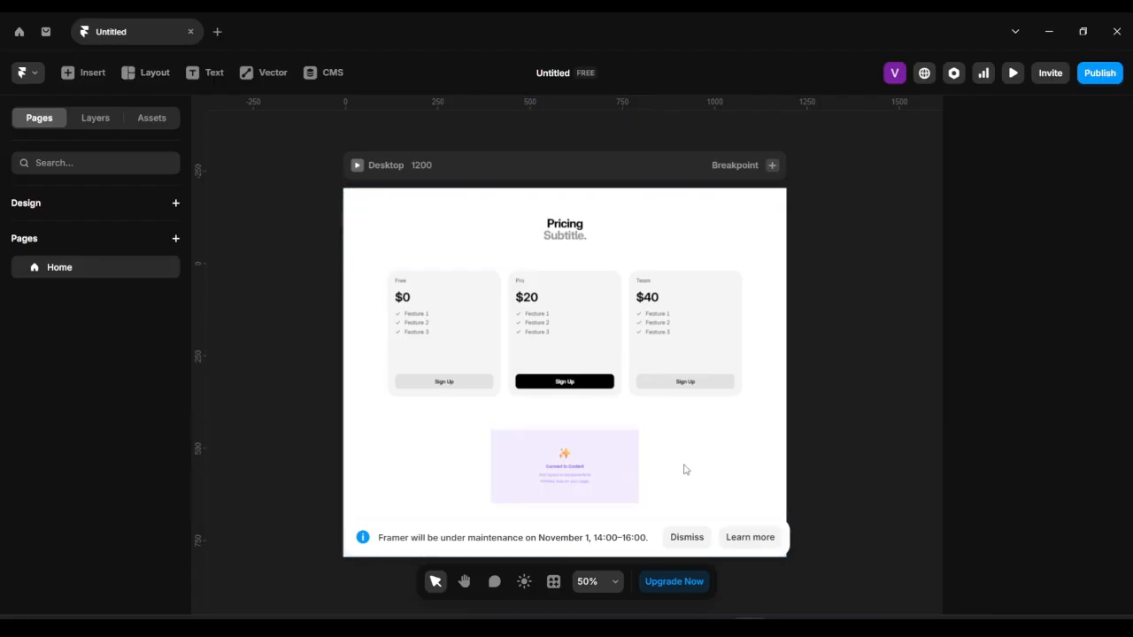
Step: Select the Ticker and examine the insertable Creative elements and the available layout types without adding any
click(604, 471)
click(84, 75)
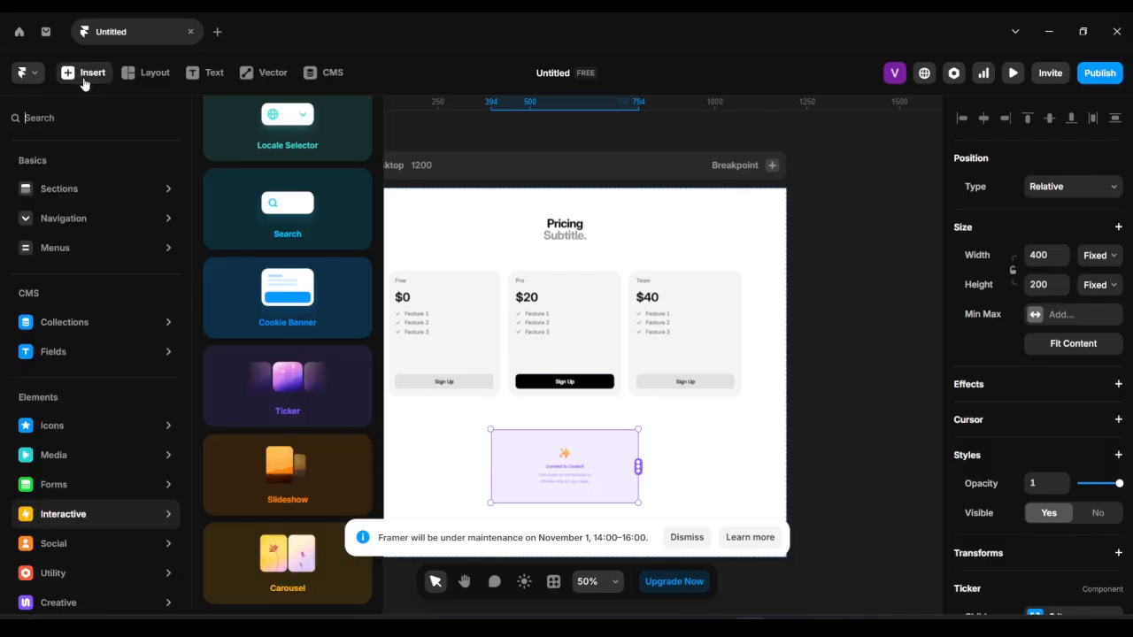
scroll(88, 496, down, 1)
mouse_move(73, 564)
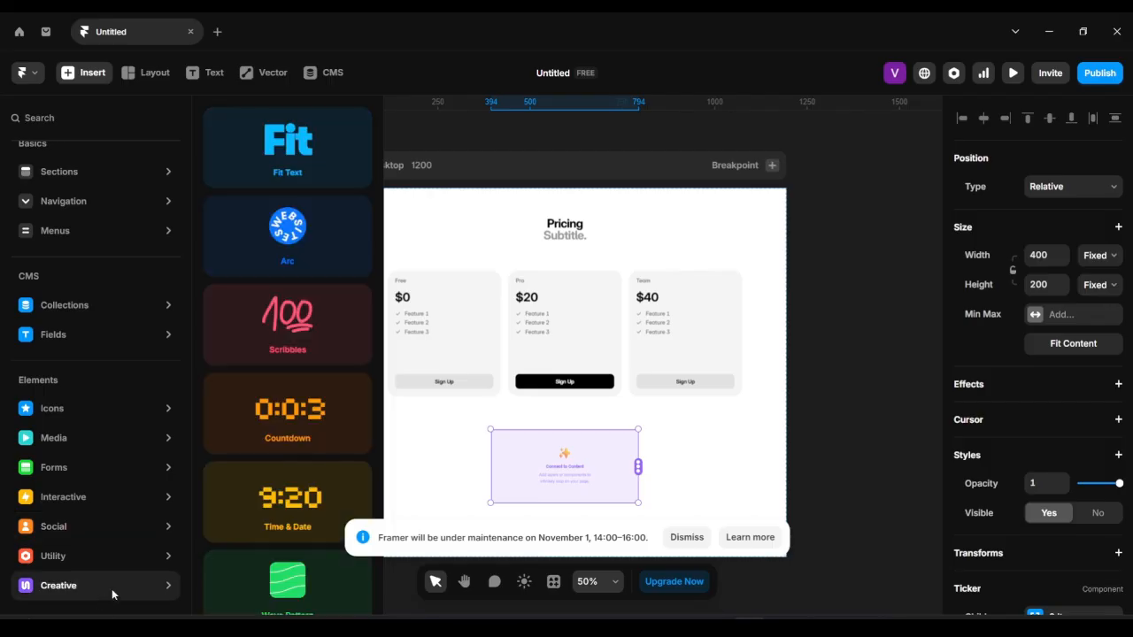
scroll(305, 416, down, 2)
scroll(306, 432, up, 2)
click(133, 76)
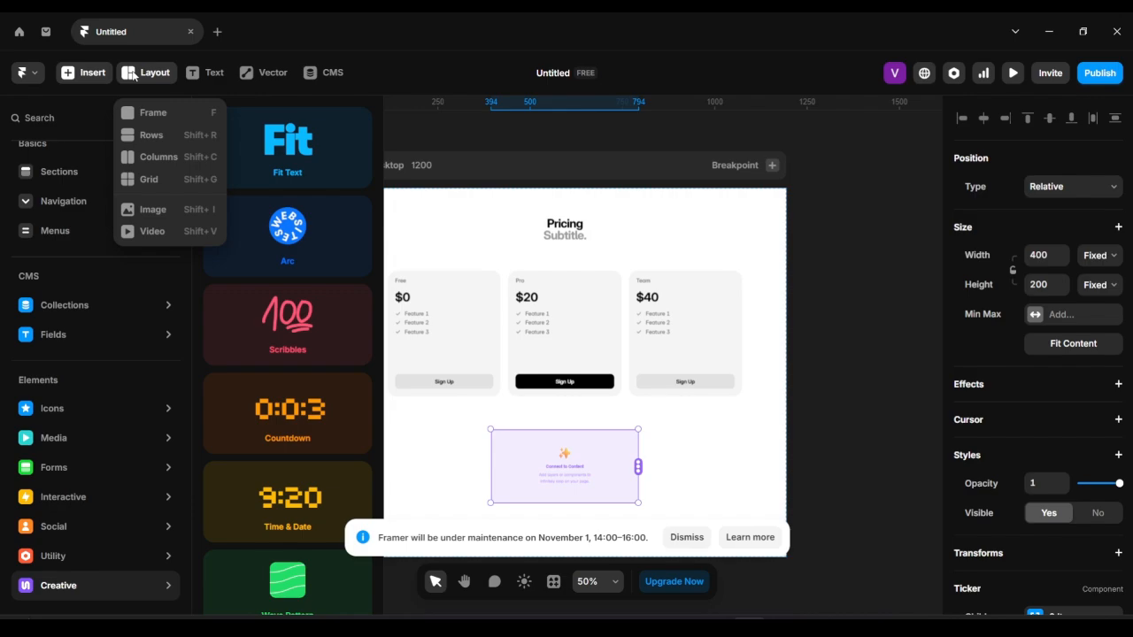
click(94, 74)
click(134, 76)
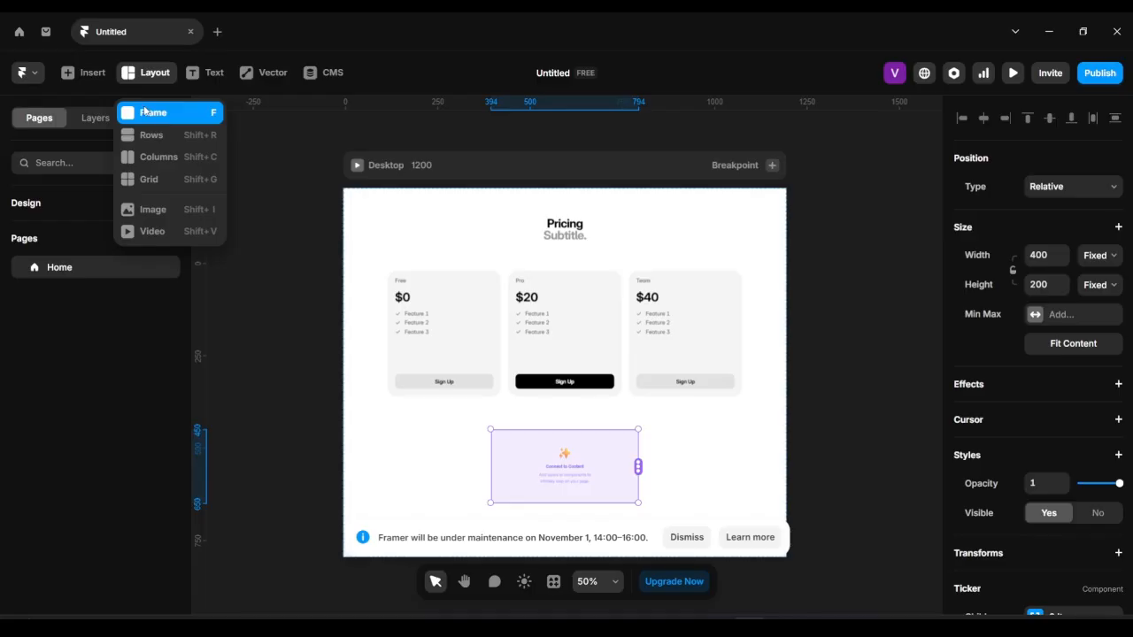
click(431, 237)
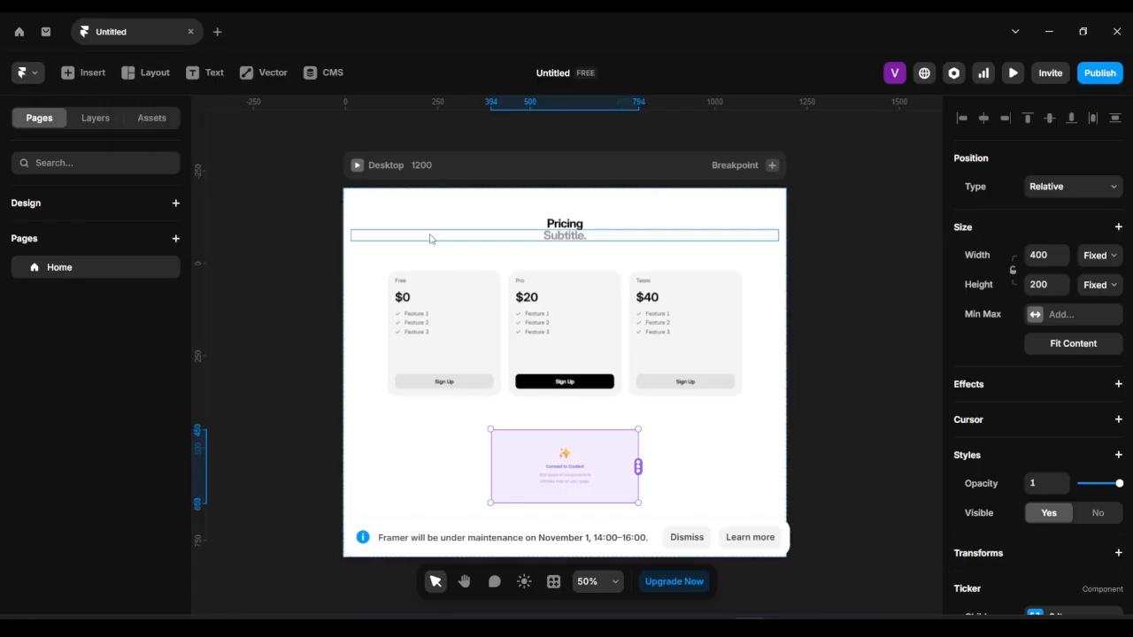
Step: Delete the Pricing section and the Ticker component to empty the Desktop page
click(413, 276)
key(Delete)
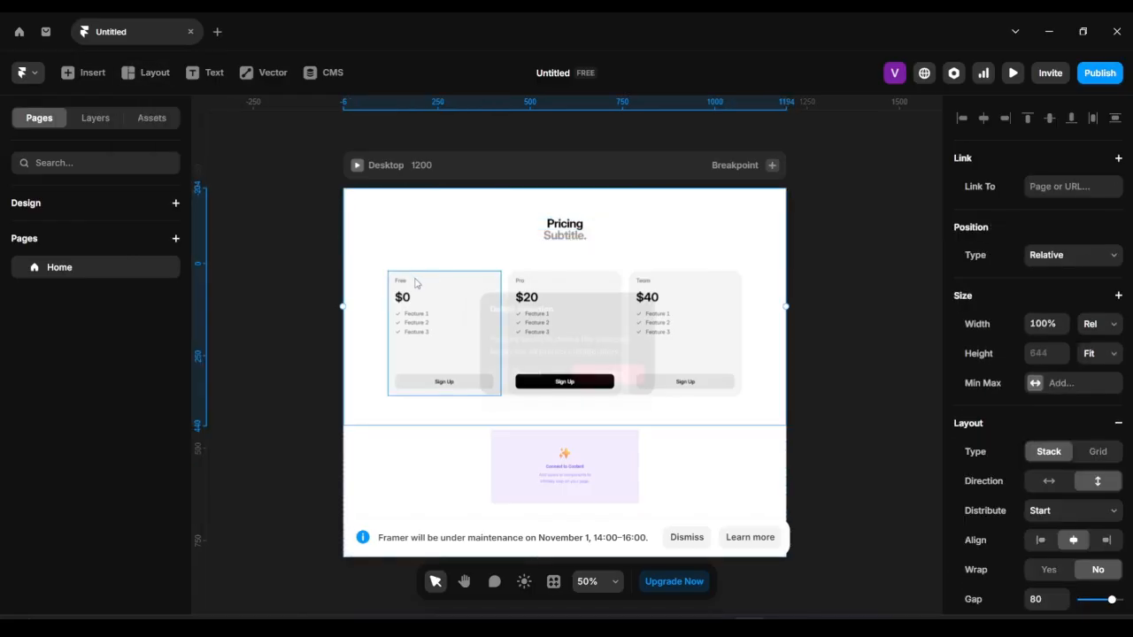
click(611, 366)
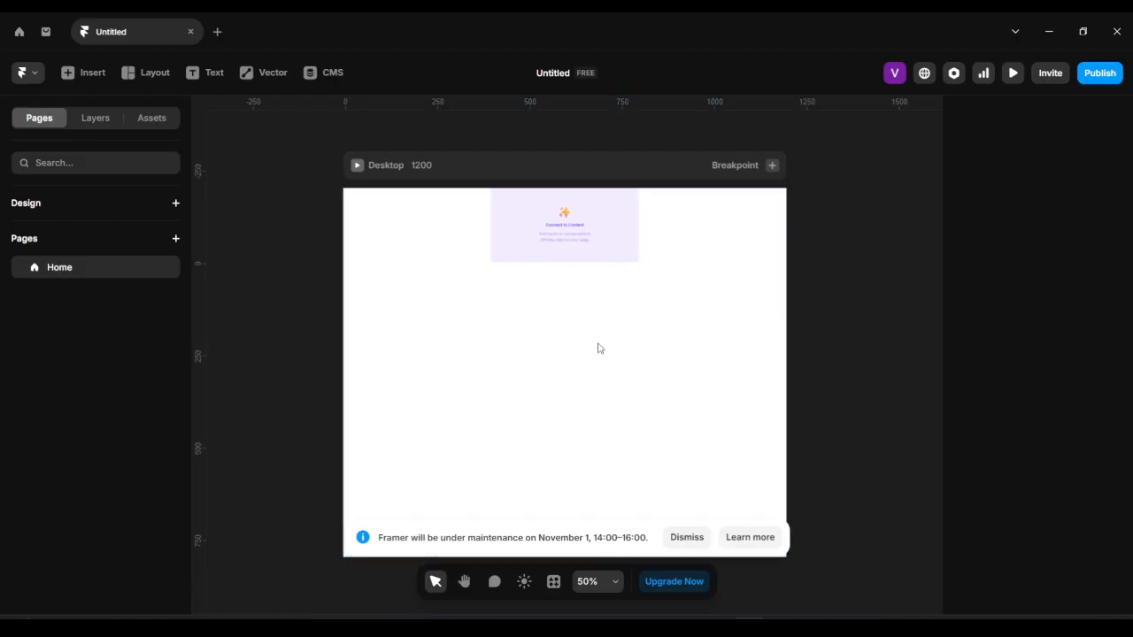
click(550, 255)
key(Delete)
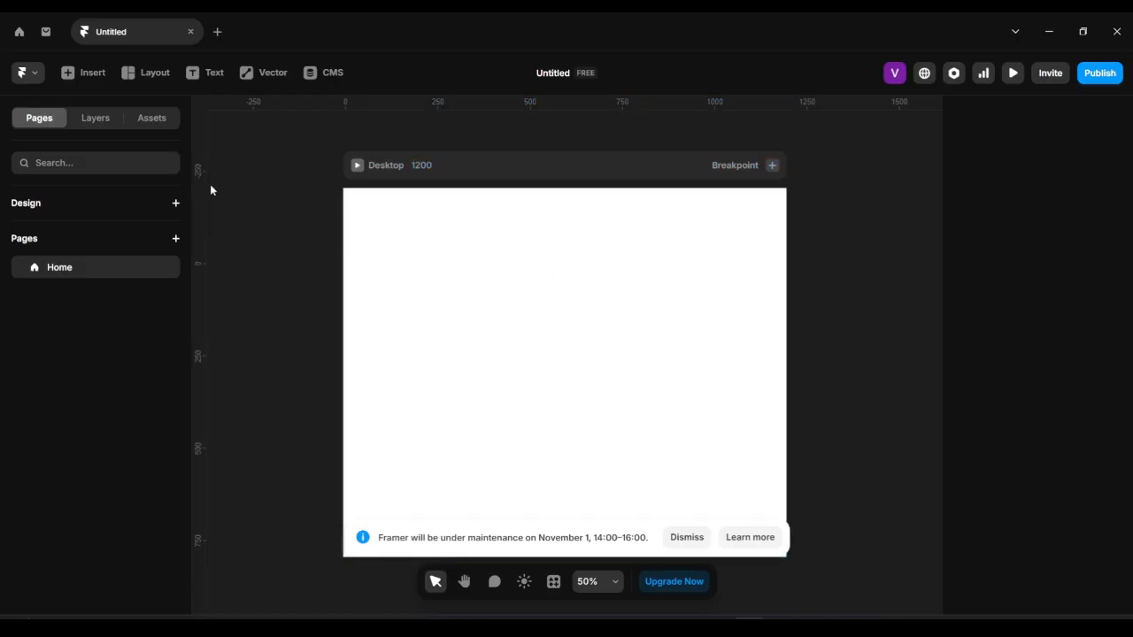
Step: Draw a frame about 642 by 432 at the top of the empty Desktop page
click(141, 79)
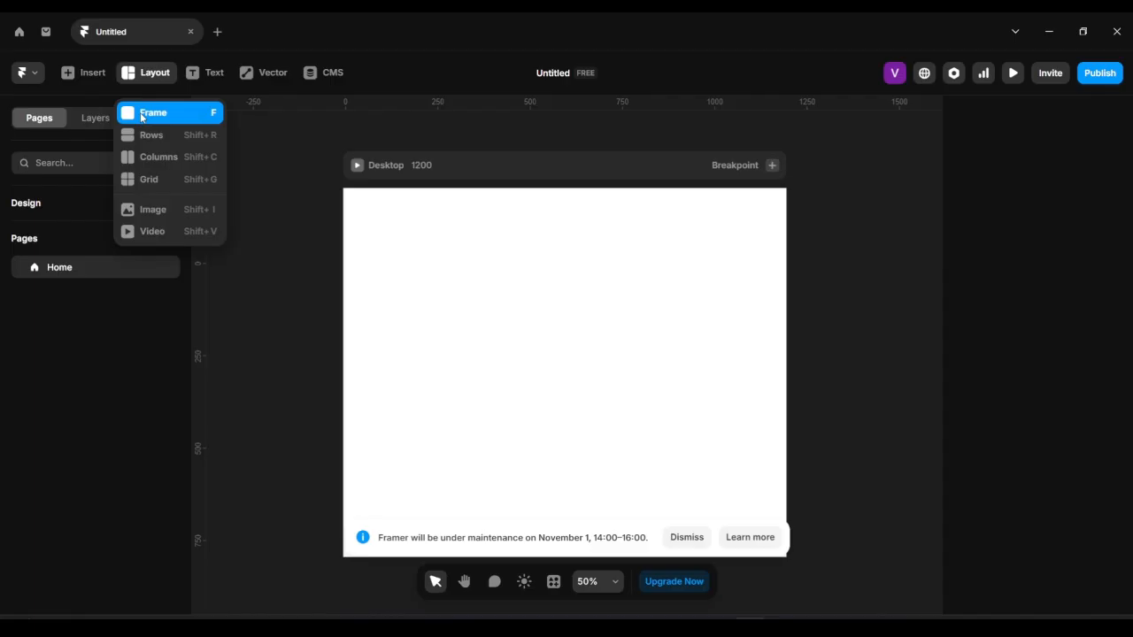
click(141, 115)
drag(422, 216, 660, 379)
mouse_move(488, 273)
mouse_down()
mouse_move(546, 376)
mouse_move(579, 304)
mouse_move(575, 384)
mouse_move(587, 301)
mouse_move(584, 405)
mouse_move(604, 409)
mouse_up()
scroll(541, 280, up, 1)
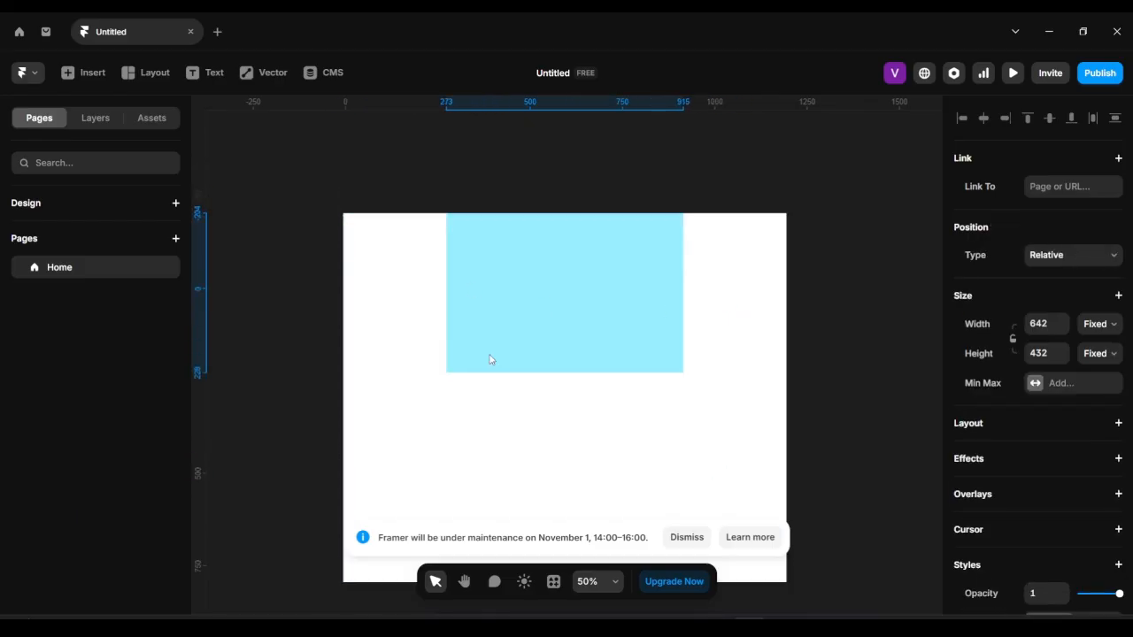
Step: Draw a wide frame about 960 by 220 beneath the first one, and a much smaller, thin frame below it
click(147, 76)
click(151, 111)
drag(359, 398, 713, 479)
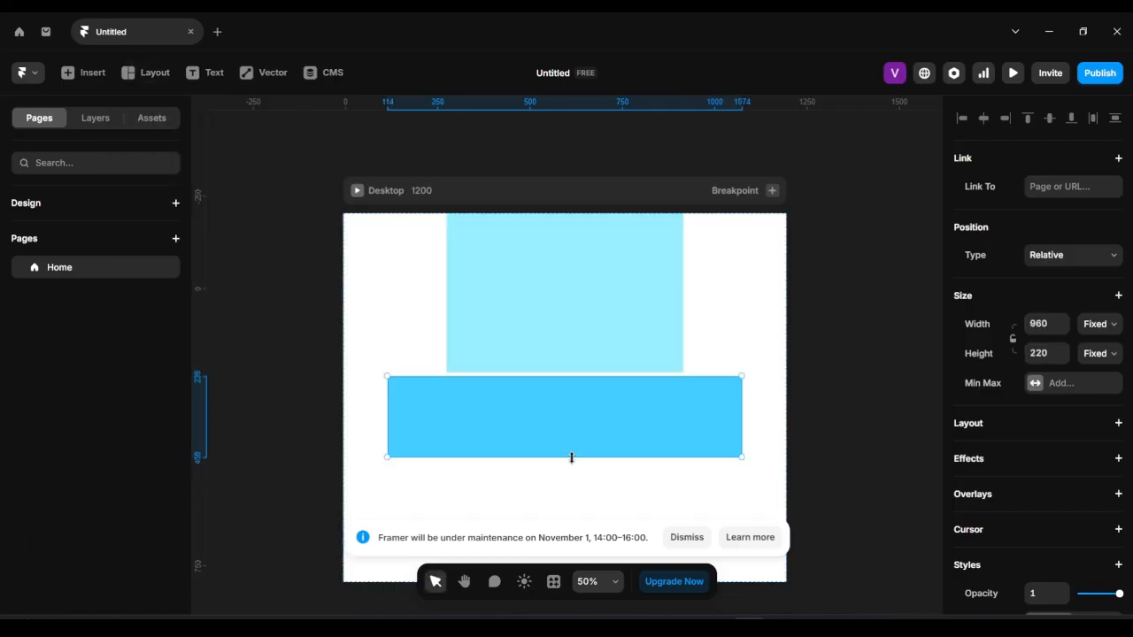
click(131, 76)
click(161, 124)
drag(485, 486, 611, 504)
key(Escape)
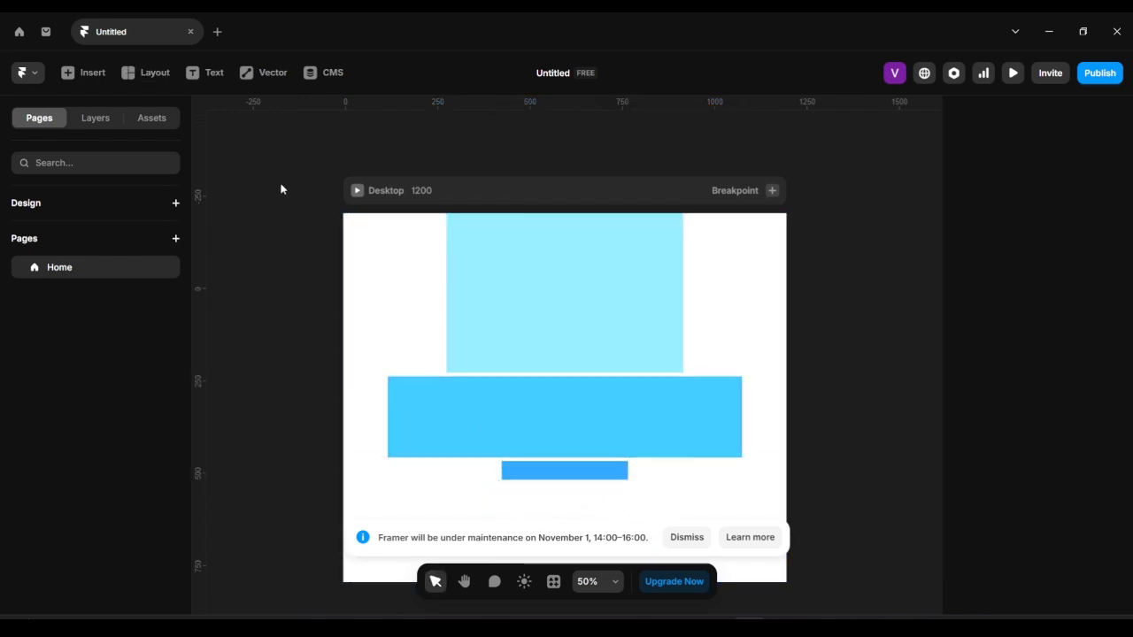
Step: Insert a two-row layout about 994 wide by 398 high directly beneath the top frame using Rows, and select its upper row
click(139, 82)
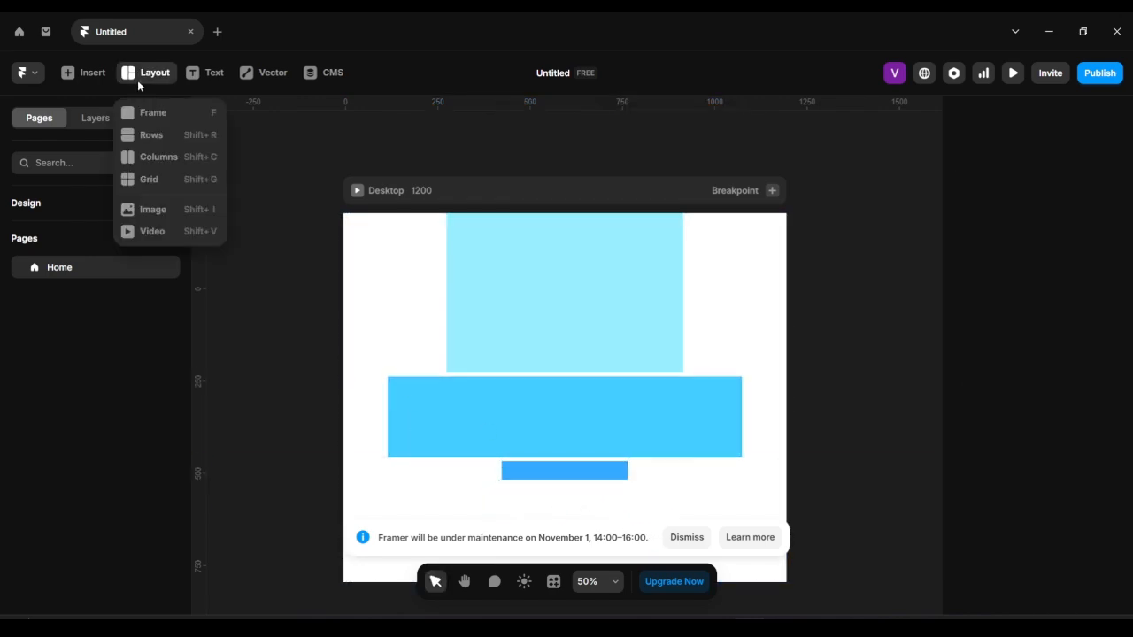
click(142, 137)
drag(364, 255, 738, 420)
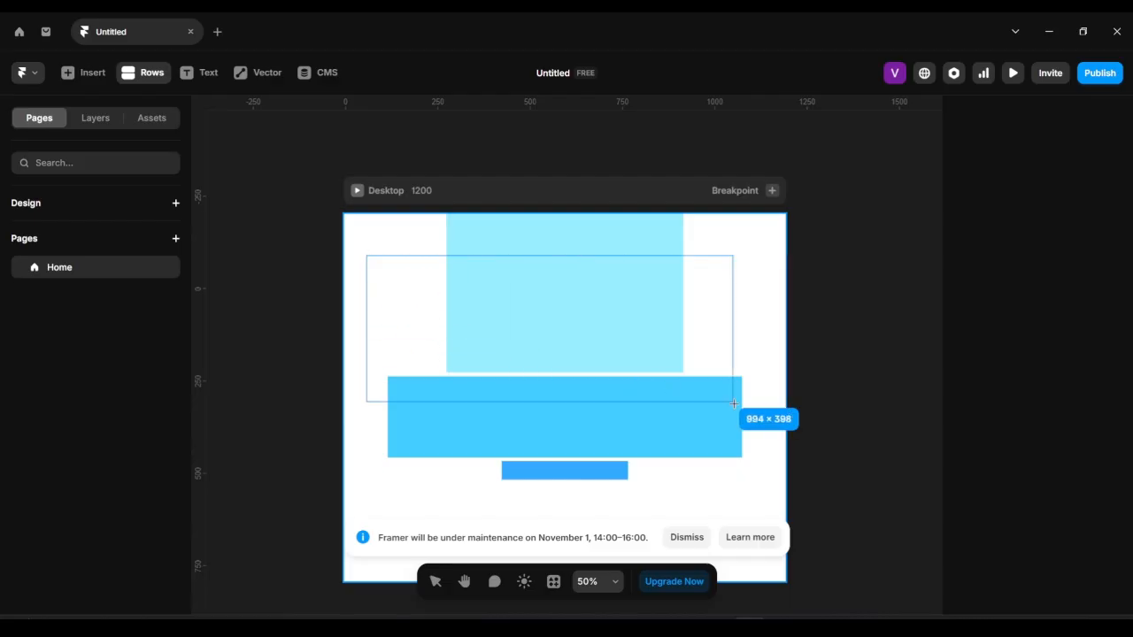
mouse_move(578, 409)
mouse_down()
mouse_move(577, 363)
mouse_move(576, 403)
mouse_up()
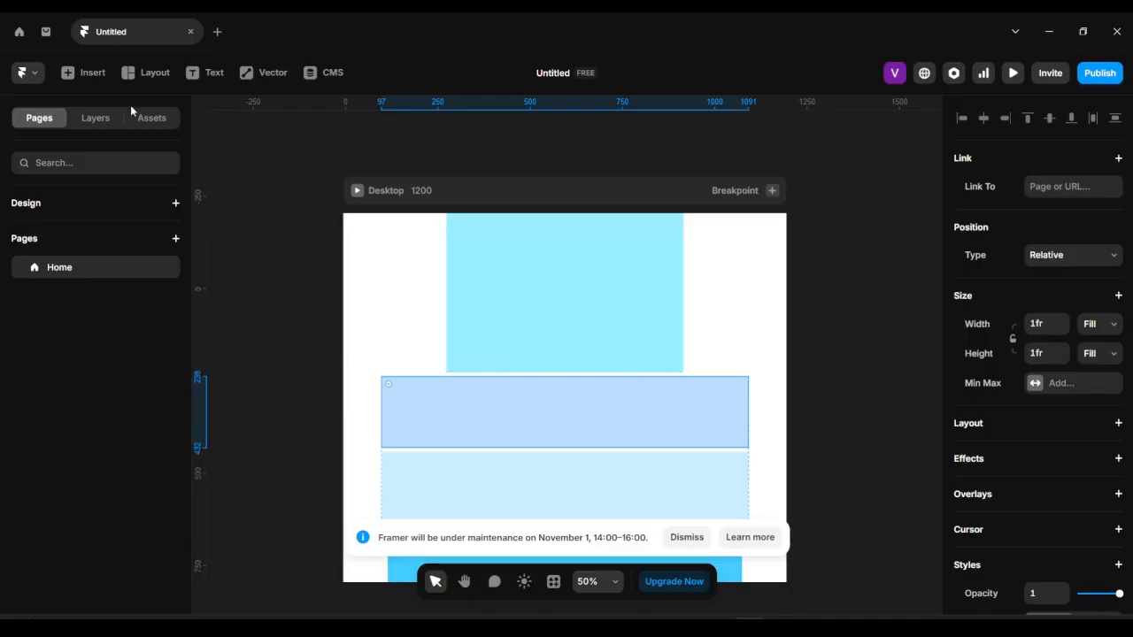
Step: Try a text layer reading "th3 mm" between the top frame and the rows, and erase its text
click(144, 75)
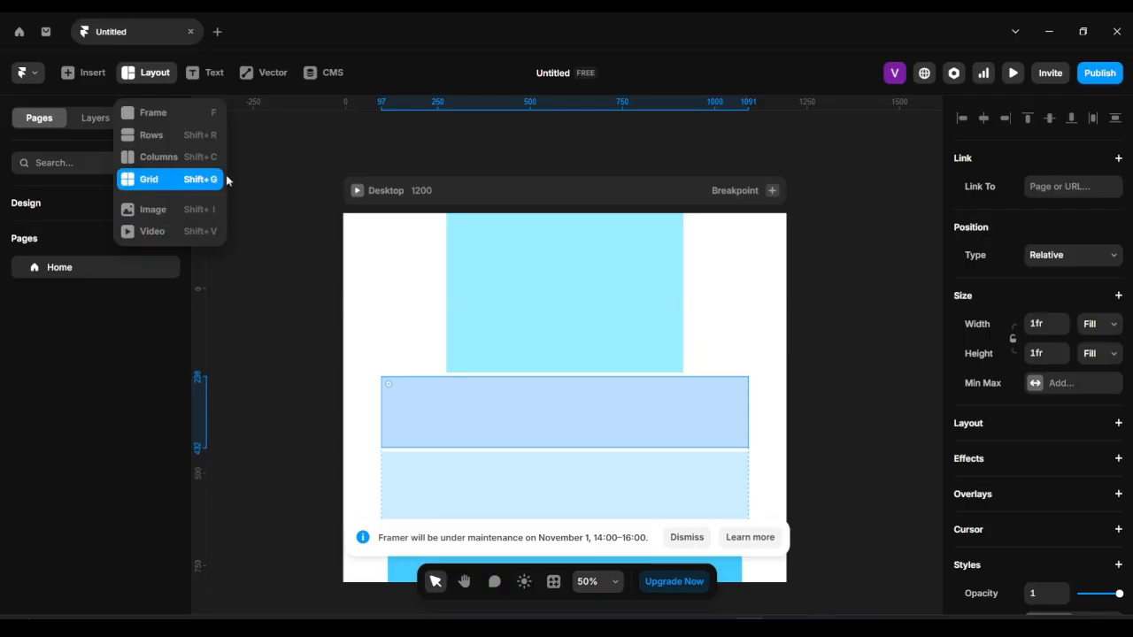
click(203, 74)
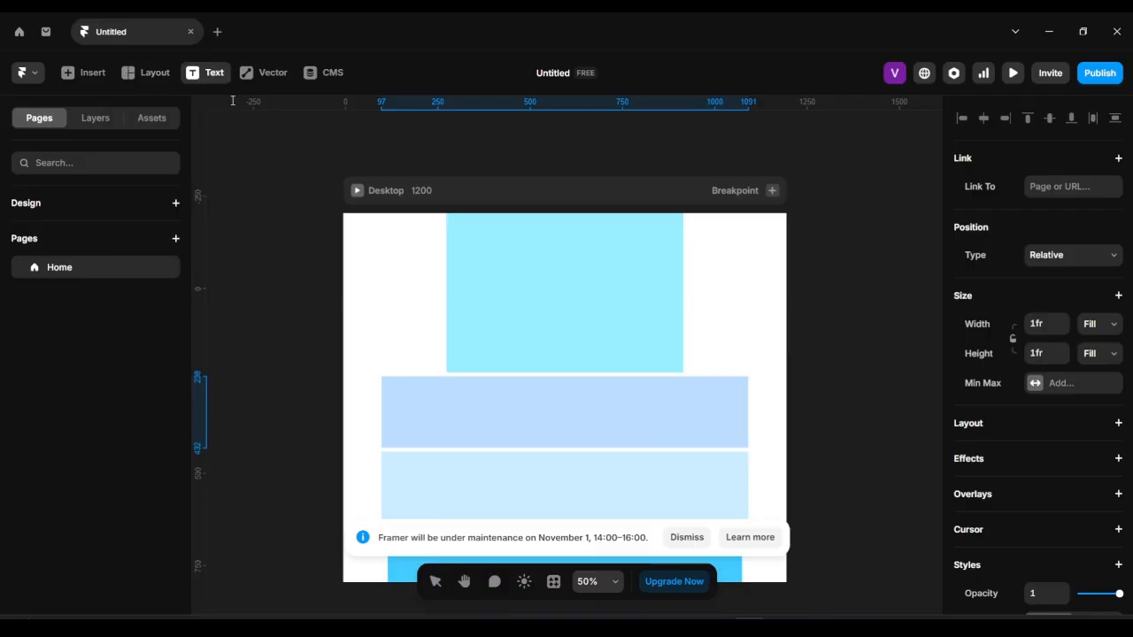
click(453, 228)
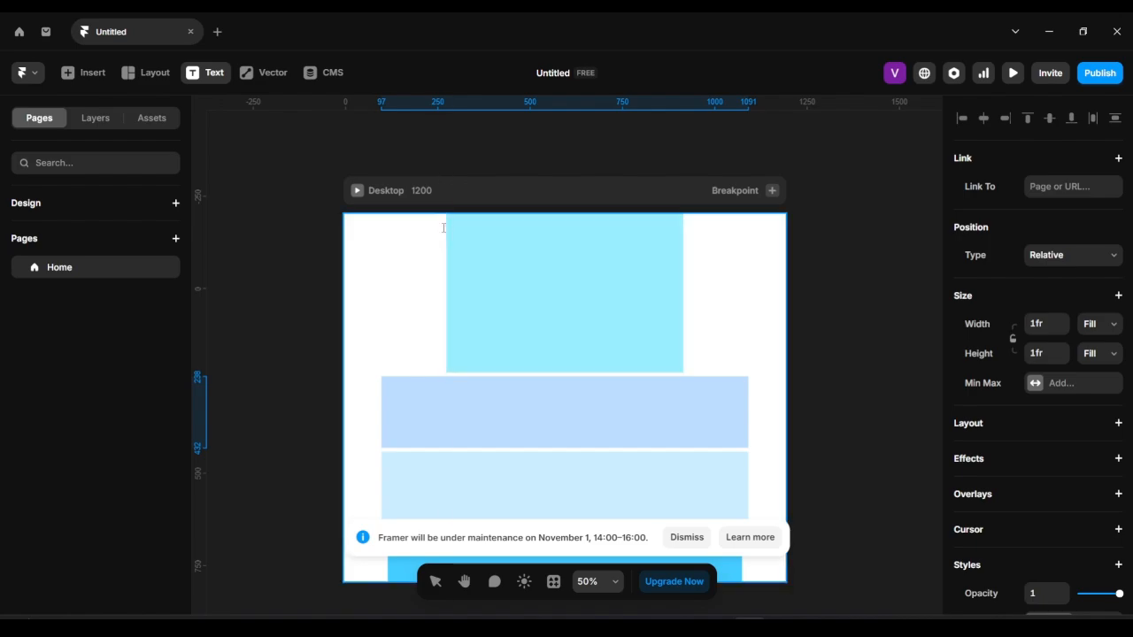
text(th3 mm)
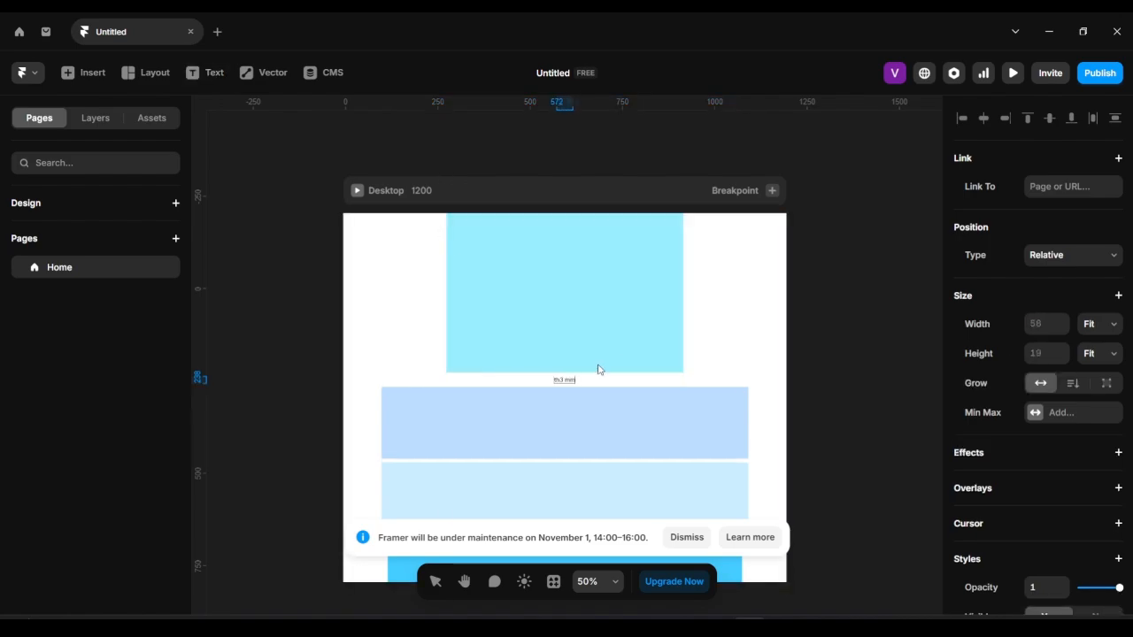
key(BackSpace)
key(BackSpace)
key(BackSpace)
key(BackSpace)
key(BackSpace)
key(BackSpace)
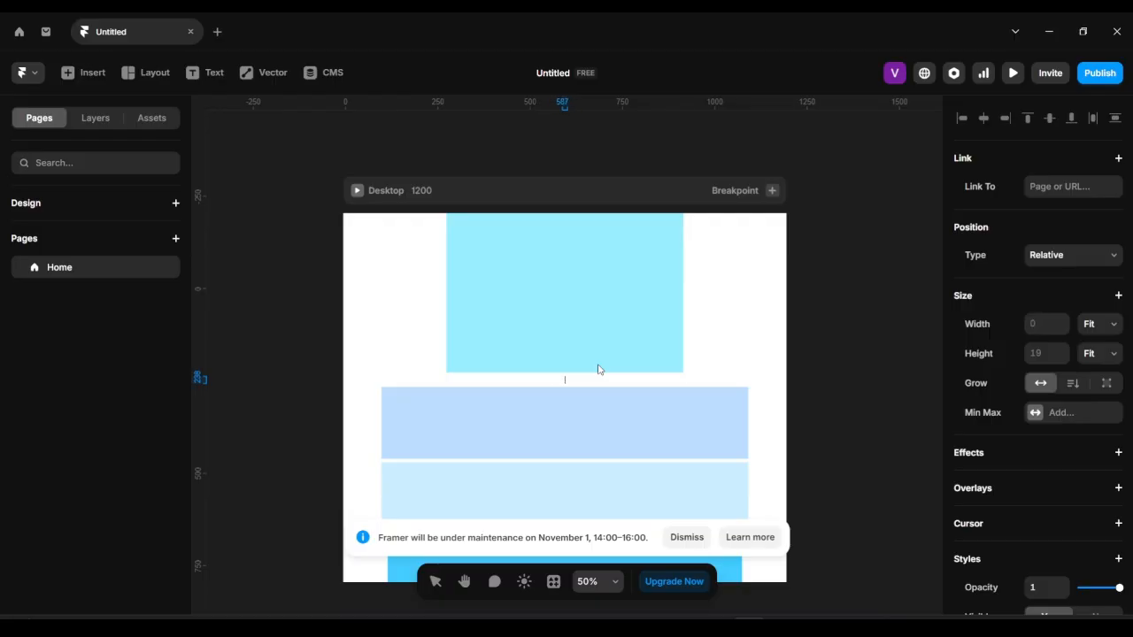
Step: Draw an oval vector shape on the Desktop page, starting in the blank area beside the top frame
click(261, 75)
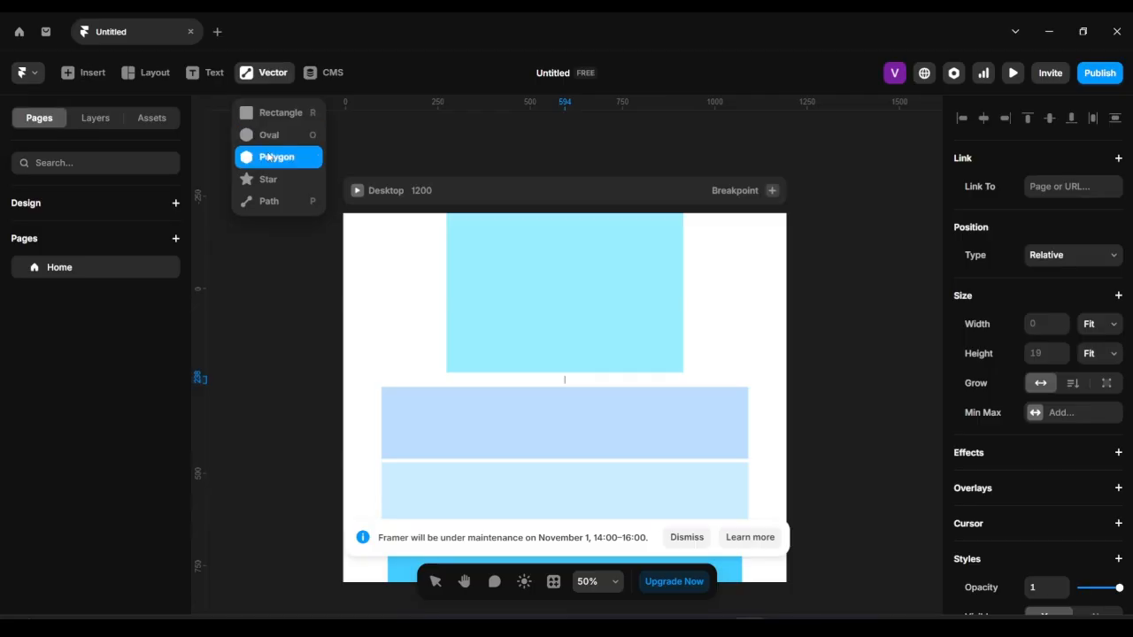
click(268, 134)
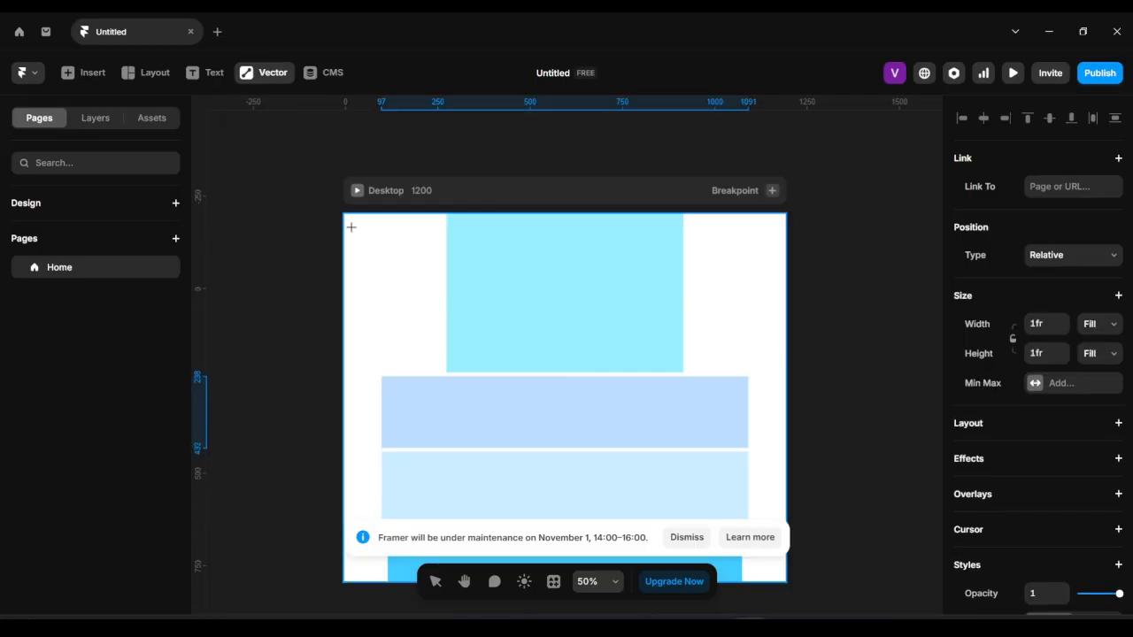
drag(362, 242, 432, 363)
key(Escape)
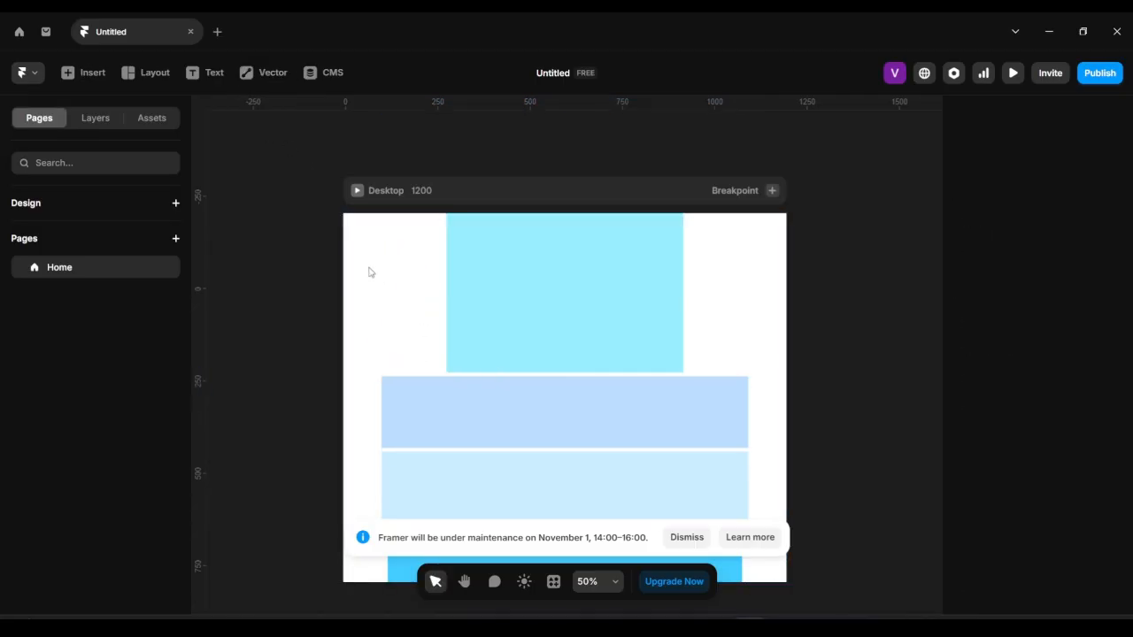
drag(369, 268, 508, 387)
Step: Draw a second oval about 208 by 198 and position it above the top frame as the page's first element
click(265, 72)
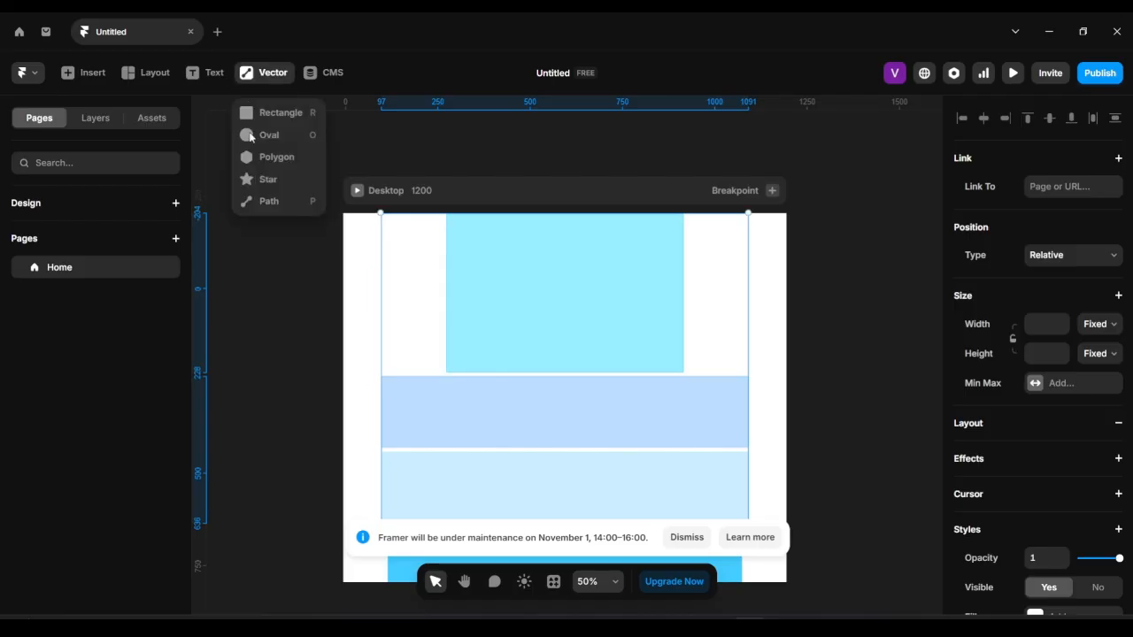
click(261, 135)
drag(242, 156, 419, 304)
drag(593, 387, 576, 282)
click(587, 387)
drag(587, 387, 607, 319)
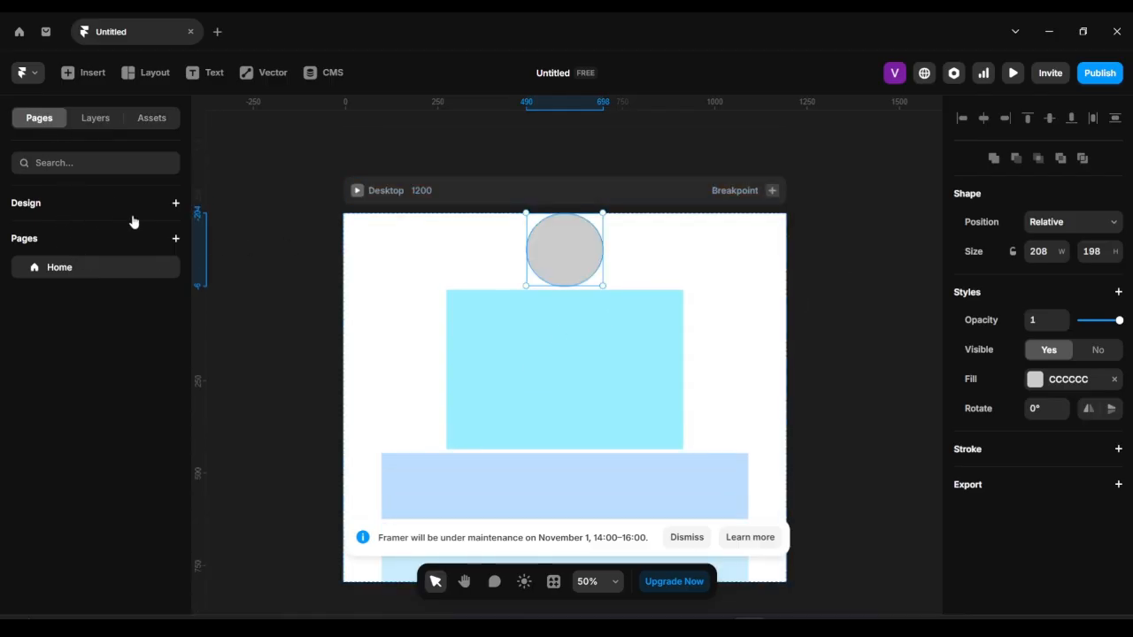
Step: Add a new page to the project and name it aboutus
click(175, 239)
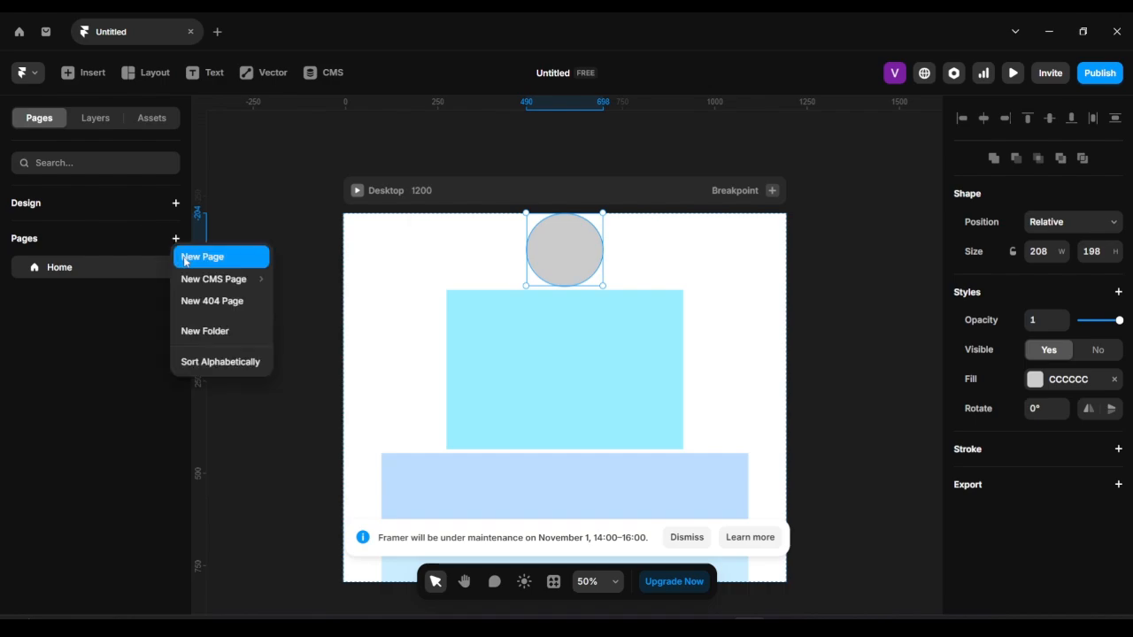
click(203, 257)
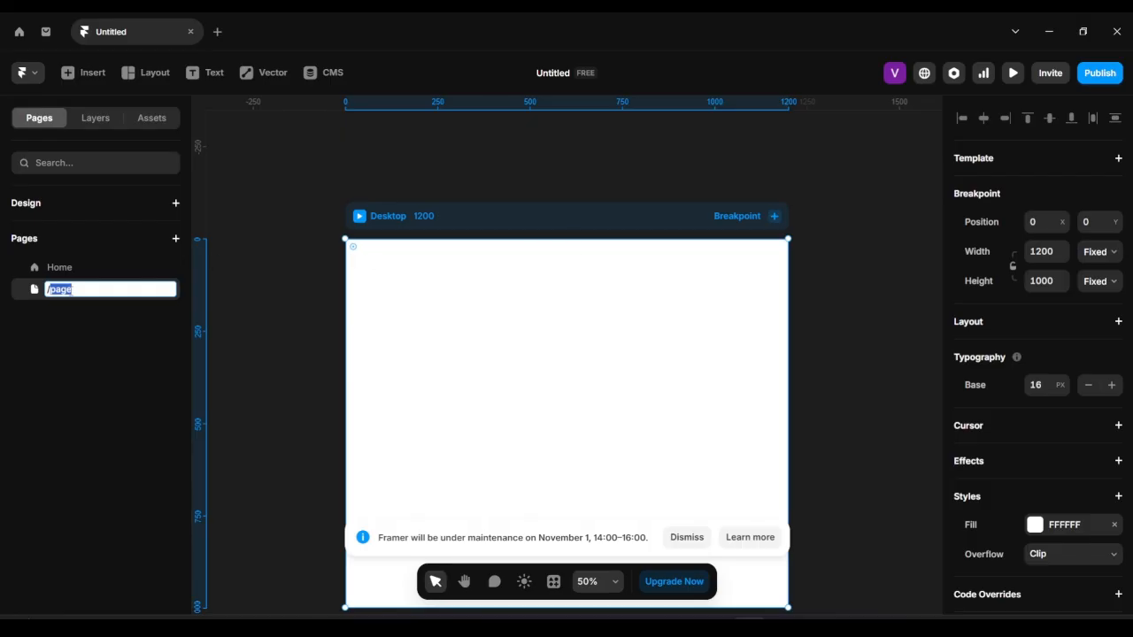
text(aboutus)
key(Return)
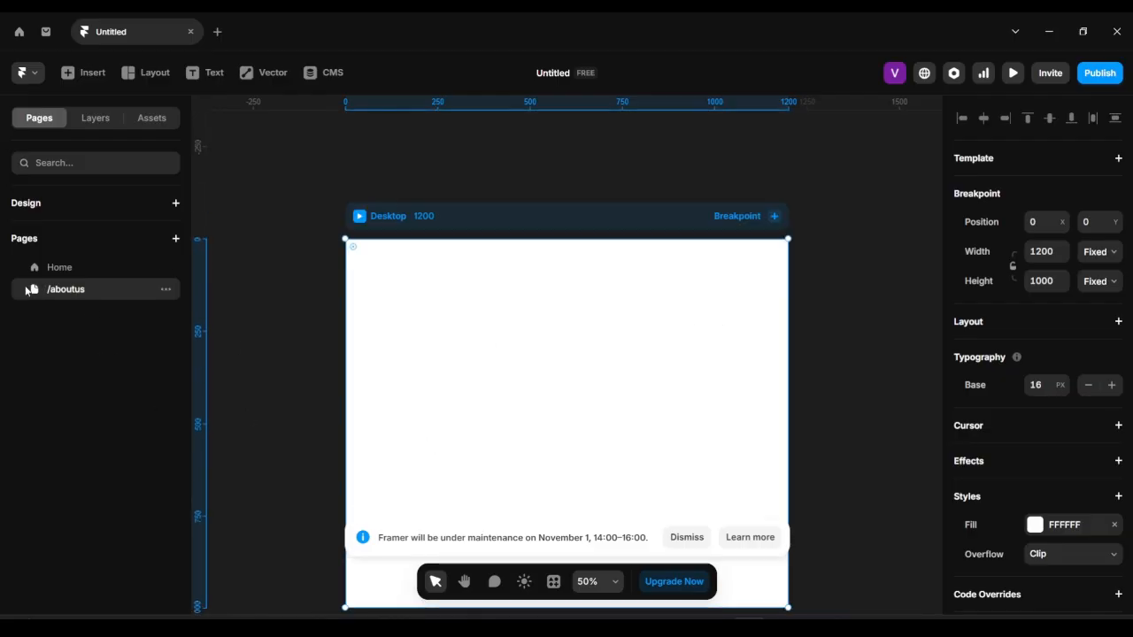
Step: Return to the Home page and examine its layer structure by selecting the top frame, oval, upper stack row and Desktop layer
click(45, 266)
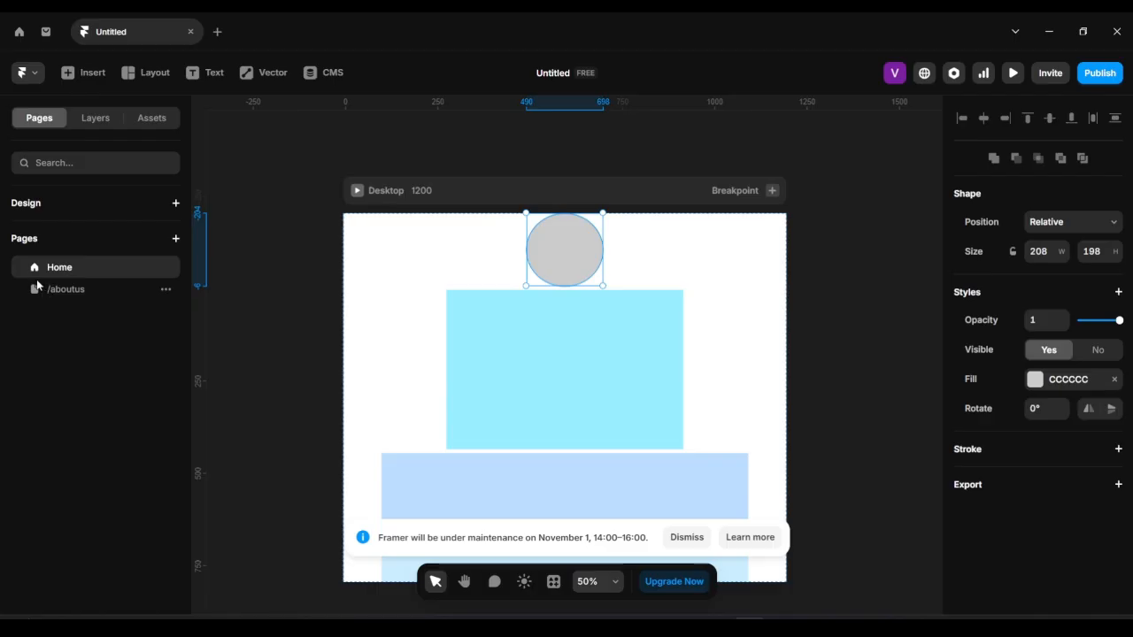
click(93, 119)
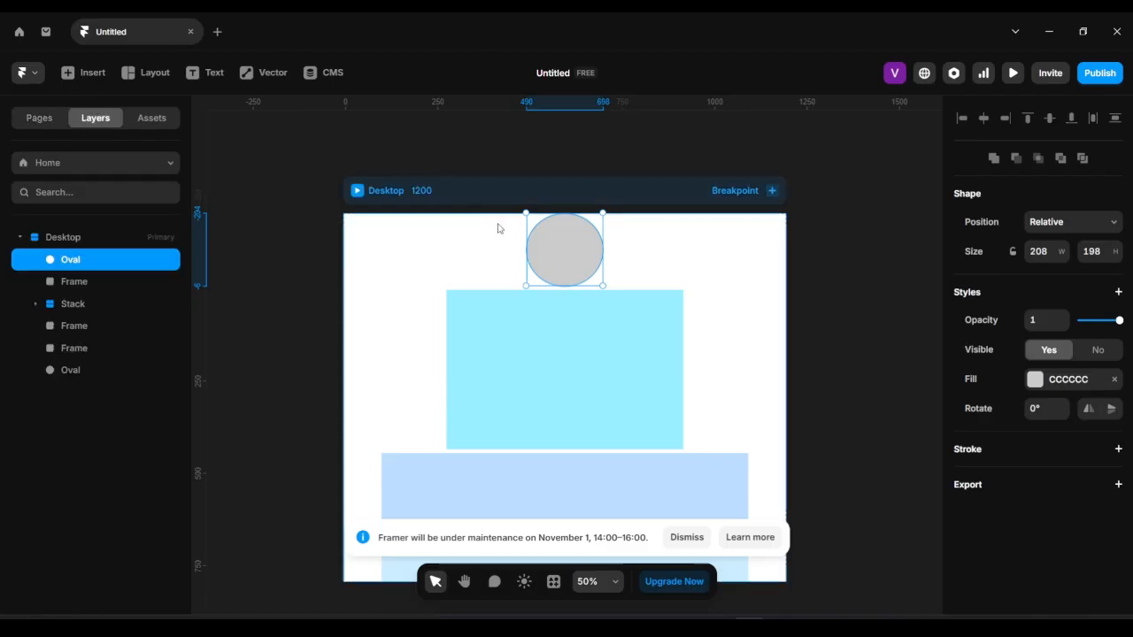
scroll(519, 236, down, 2)
click(540, 294)
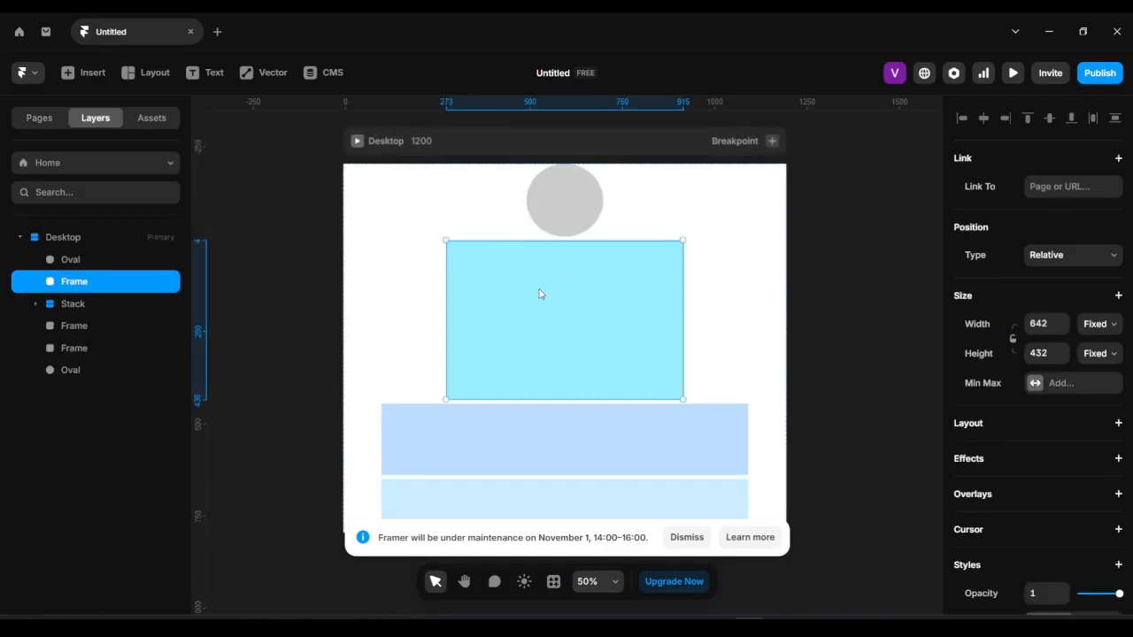
click(546, 214)
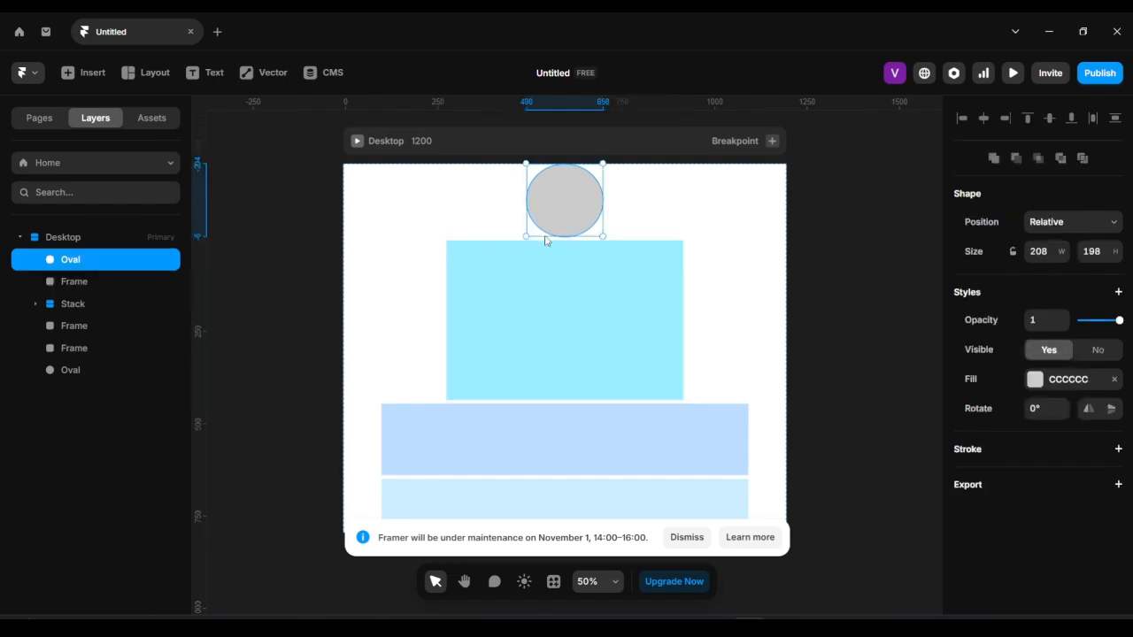
click(534, 298)
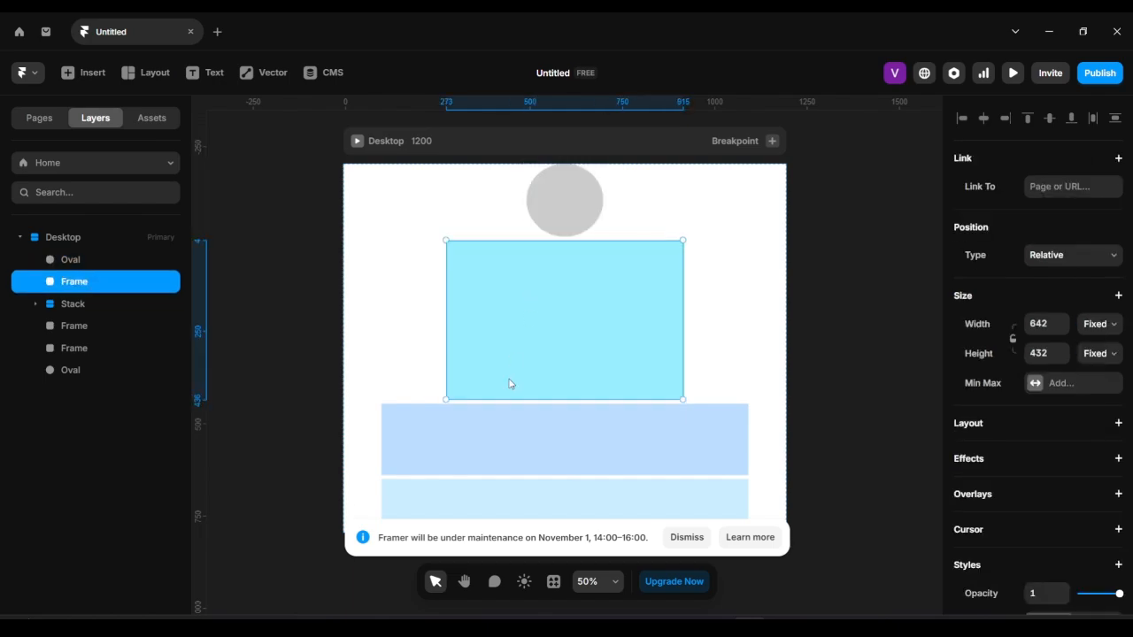
click(516, 412)
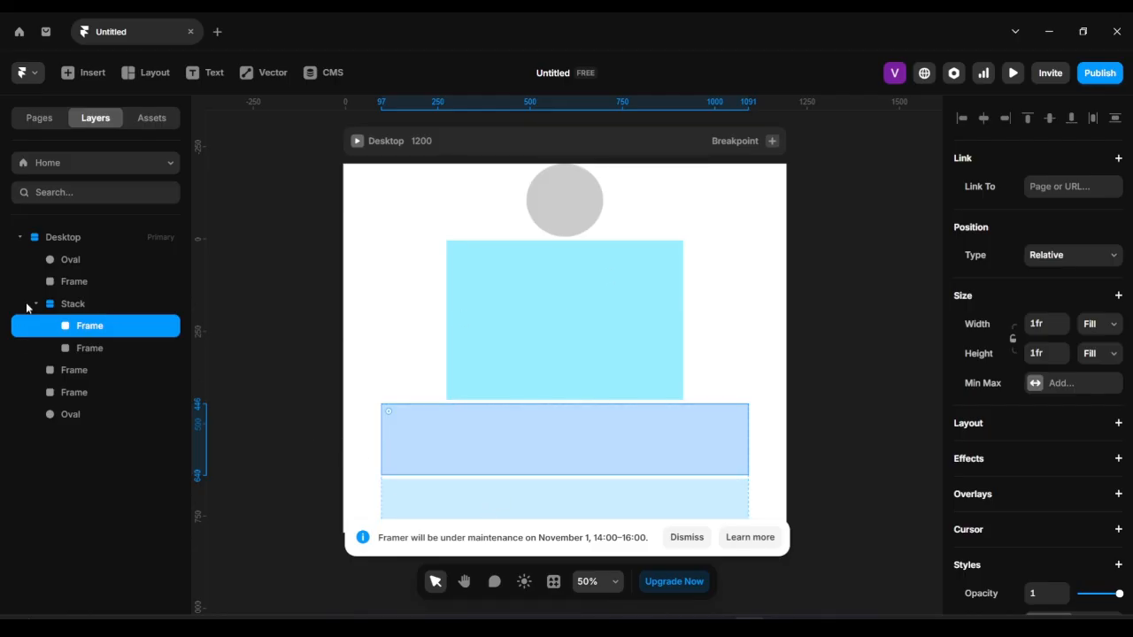
click(71, 241)
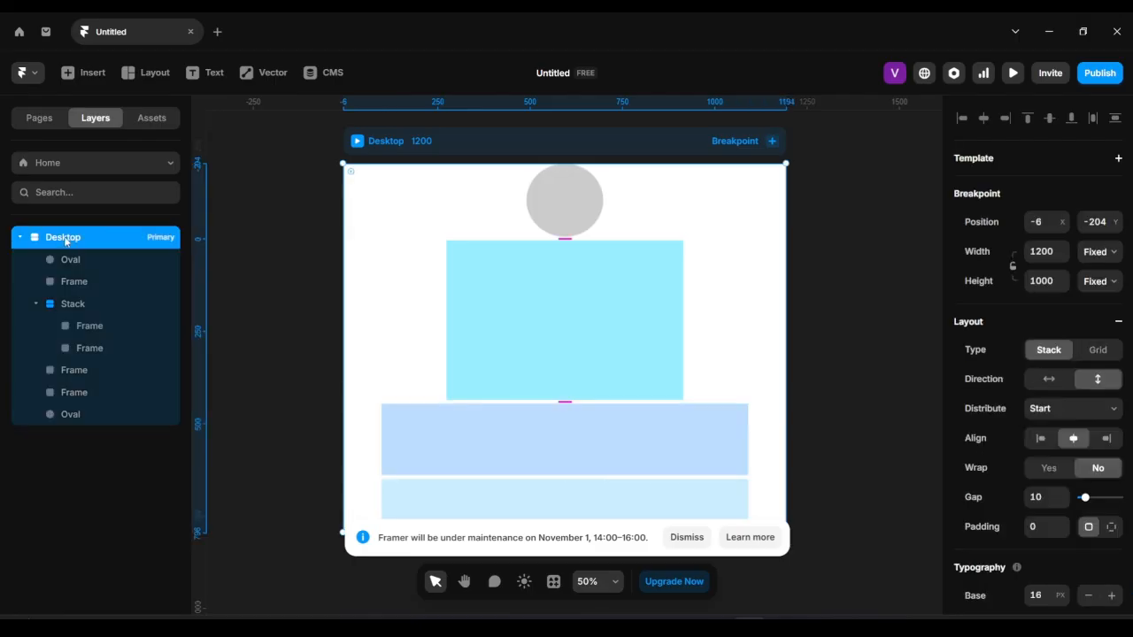
Step: Examine the Home page's layer hierarchy by collapsing and expanding Desktop and Stack and selecting each oval and frame in turn
click(19, 237)
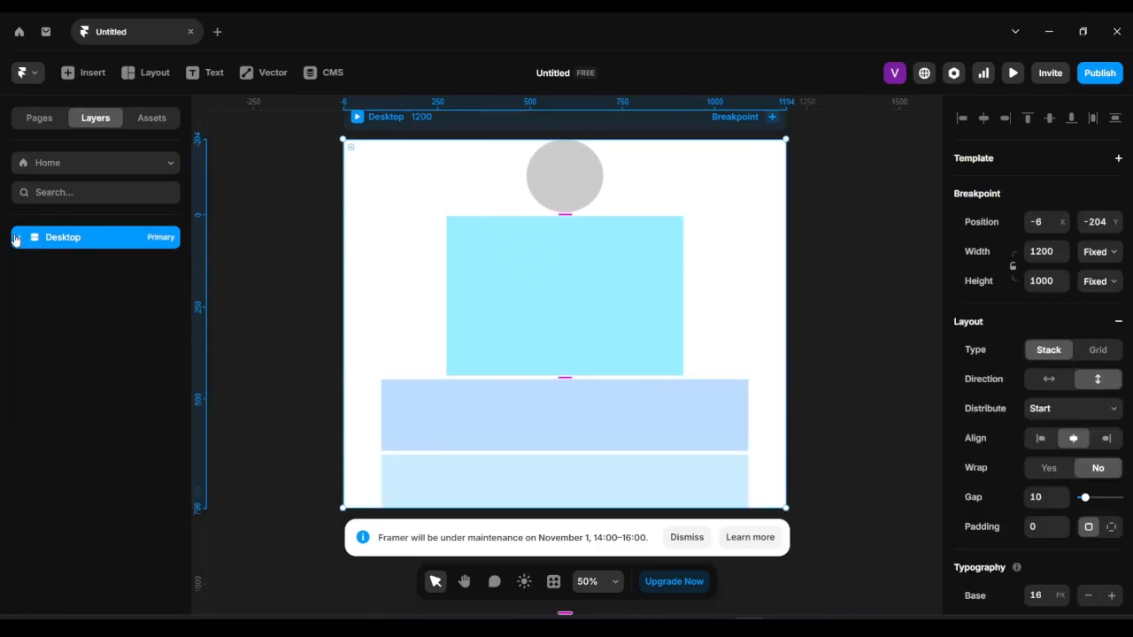
click(19, 237)
click(41, 261)
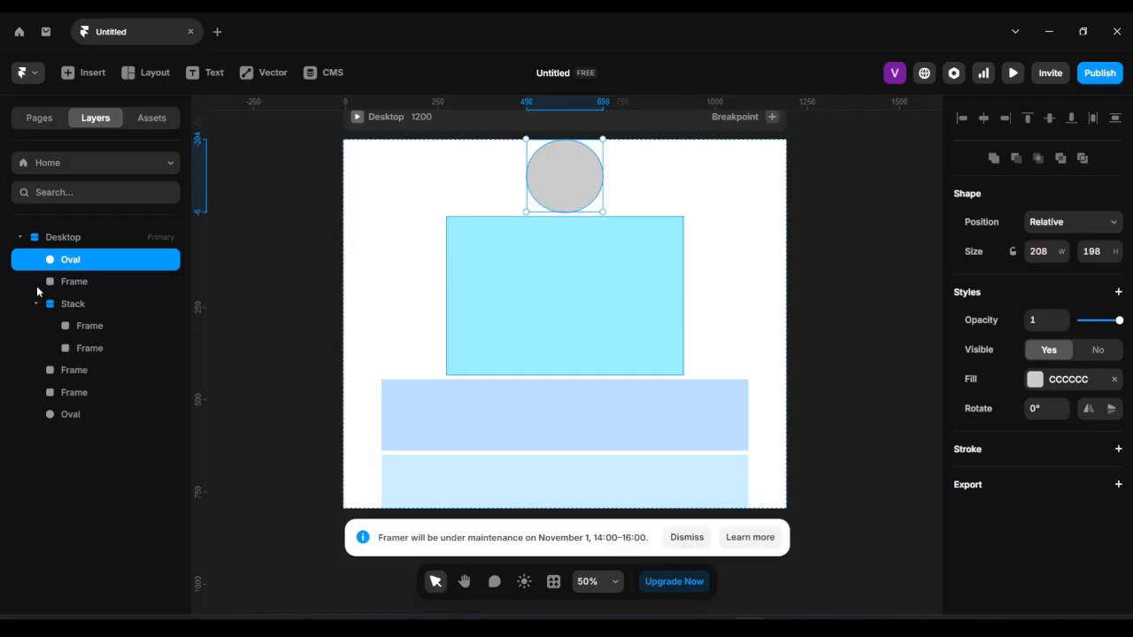
click(36, 283)
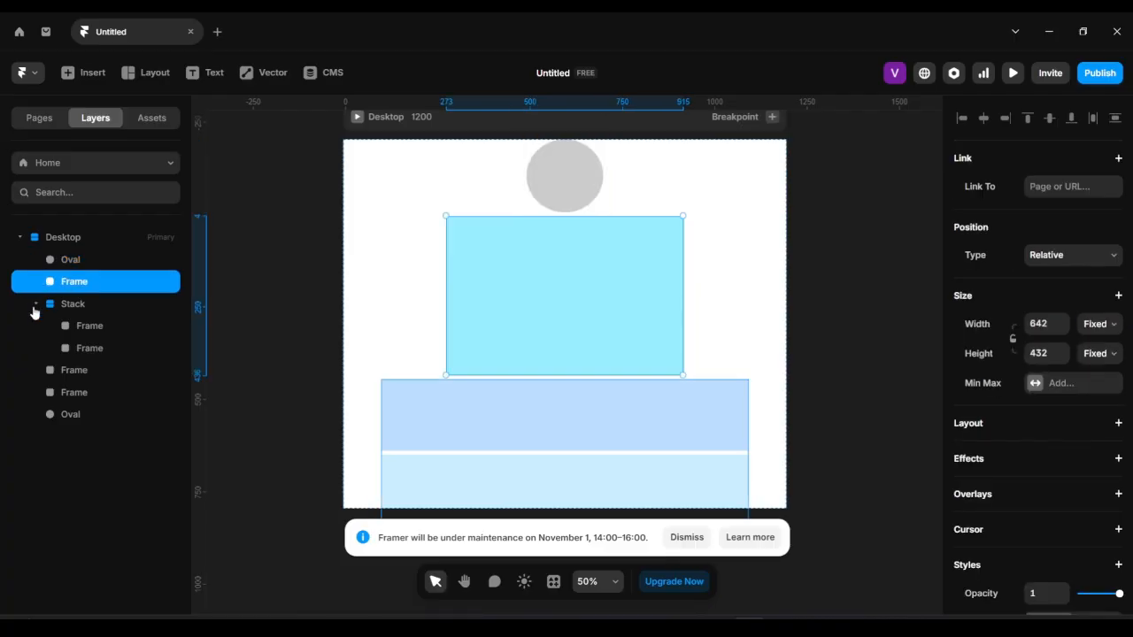
click(39, 304)
click(40, 307)
click(70, 326)
click(75, 347)
click(71, 370)
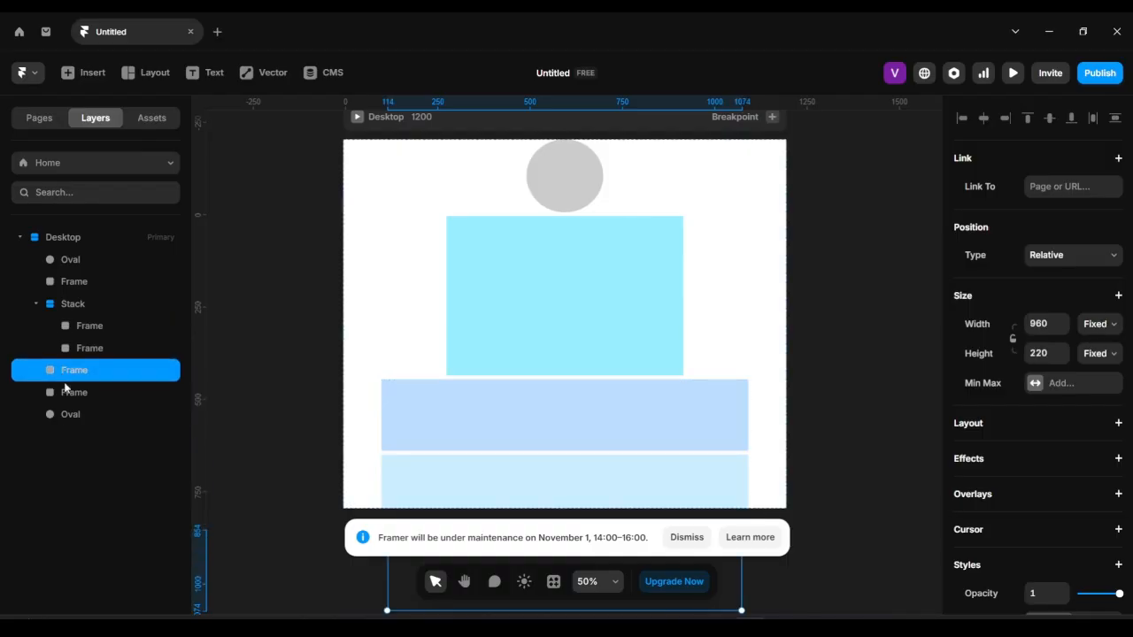
click(67, 396)
click(69, 414)
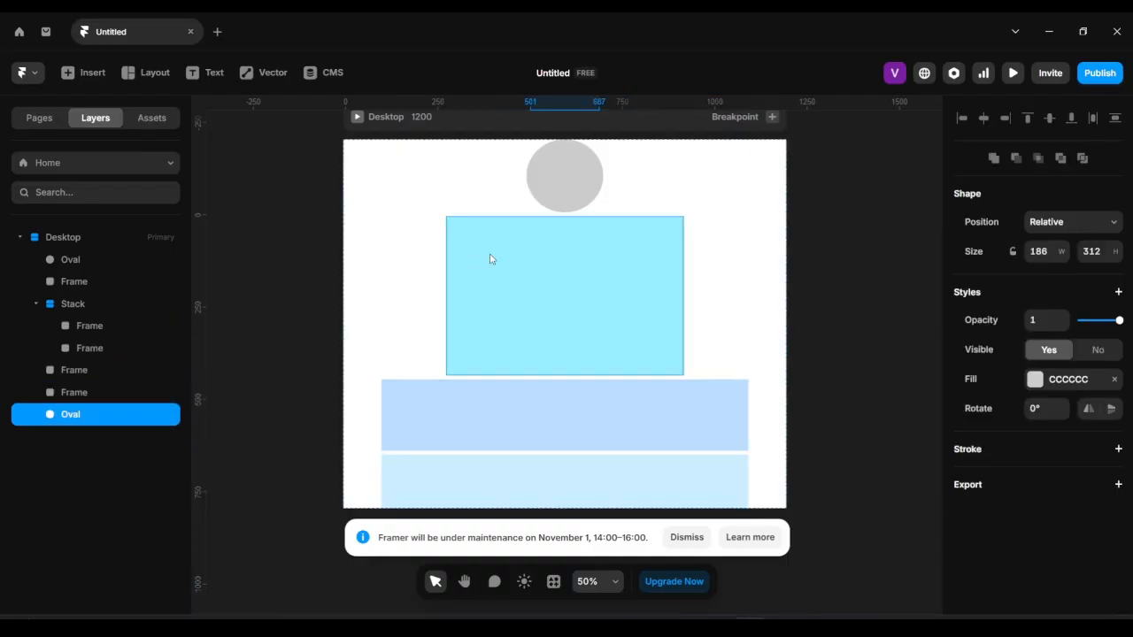
scroll(546, 281, up, 1)
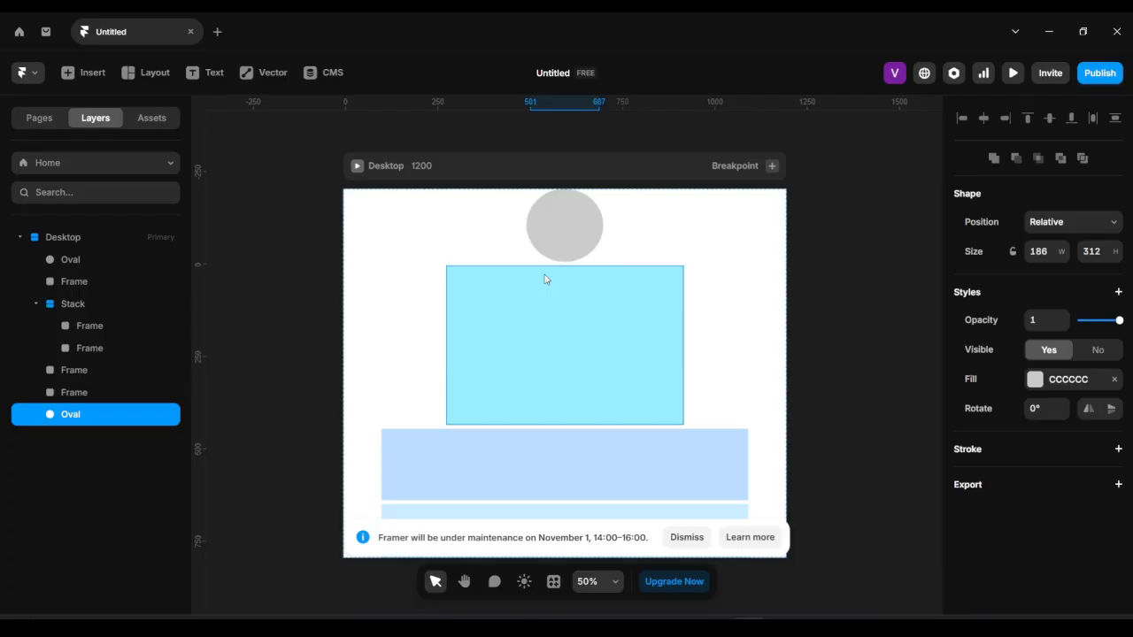
Step: Examine the project's assets, including the style types that can be added and the contents of the Framer components folder
click(141, 118)
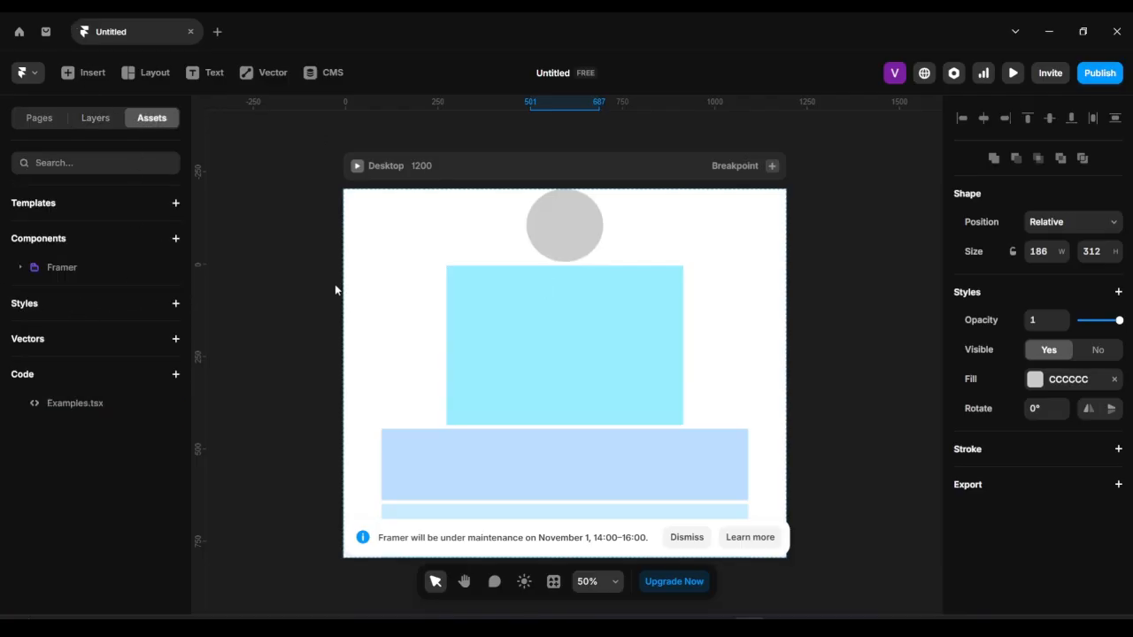
click(175, 303)
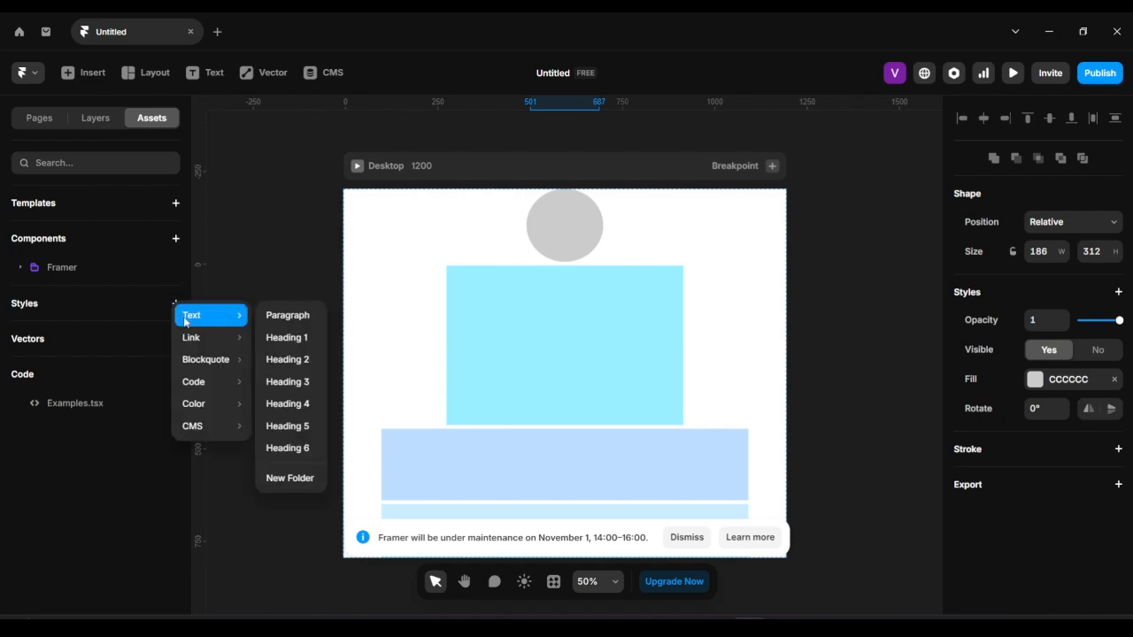
mouse_move(188, 366)
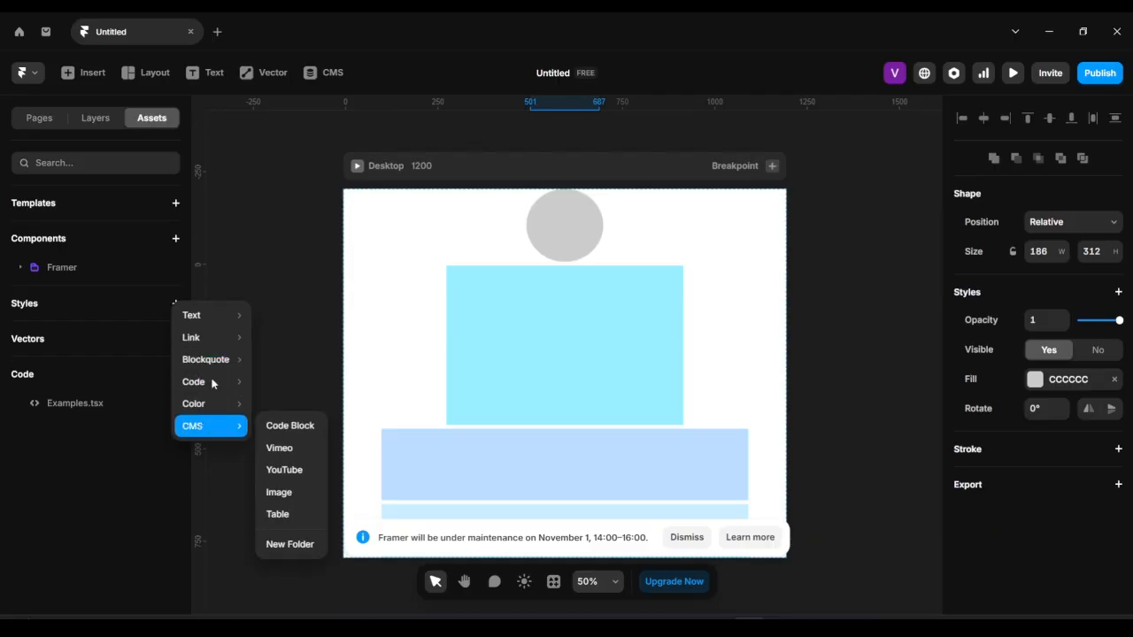
click(293, 233)
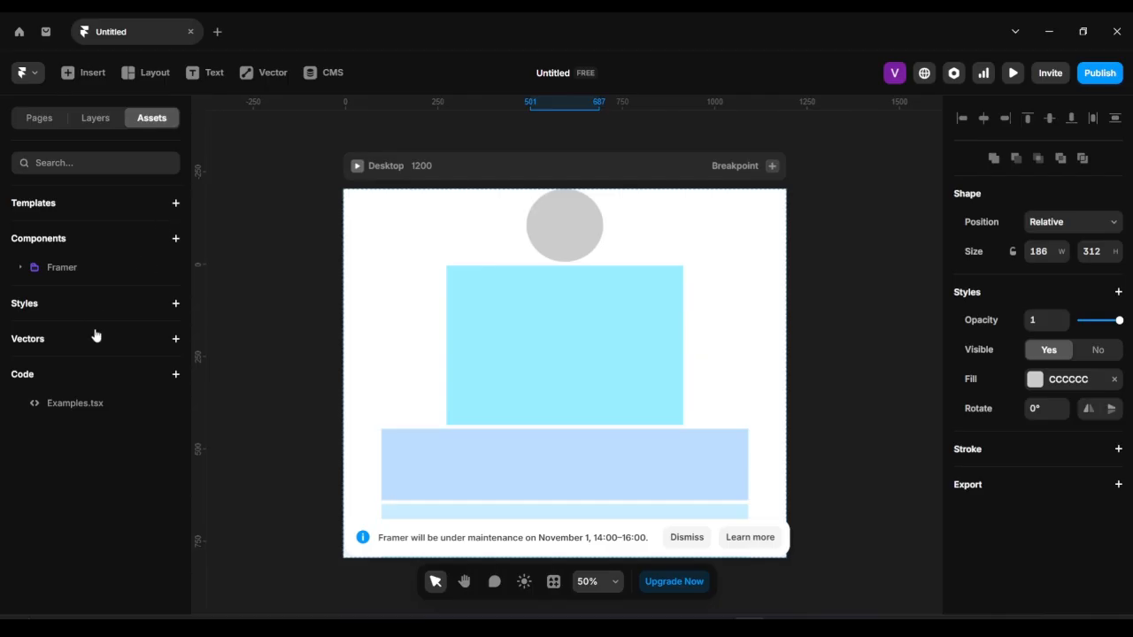
click(69, 266)
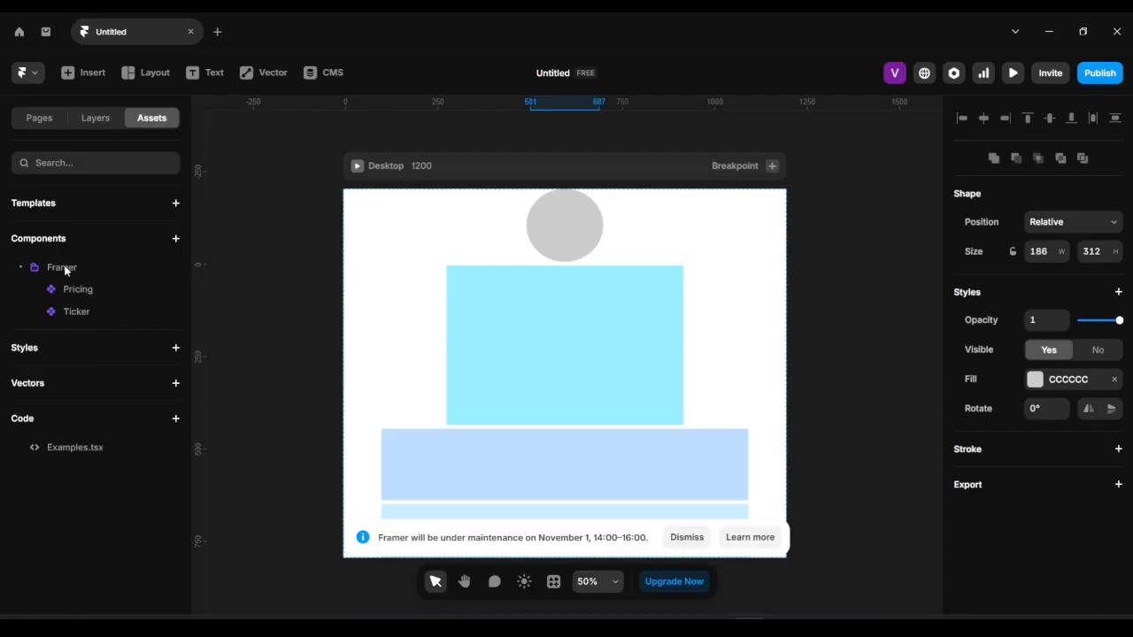
click(69, 264)
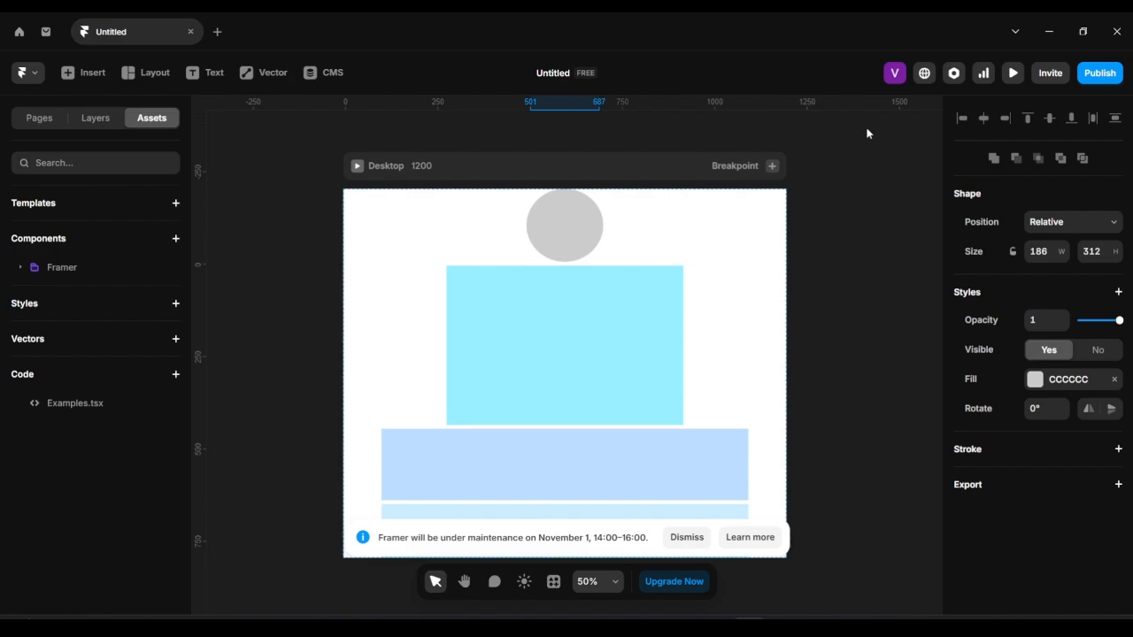
scroll(656, 262, up, 2)
scroll(656, 262, down, 2)
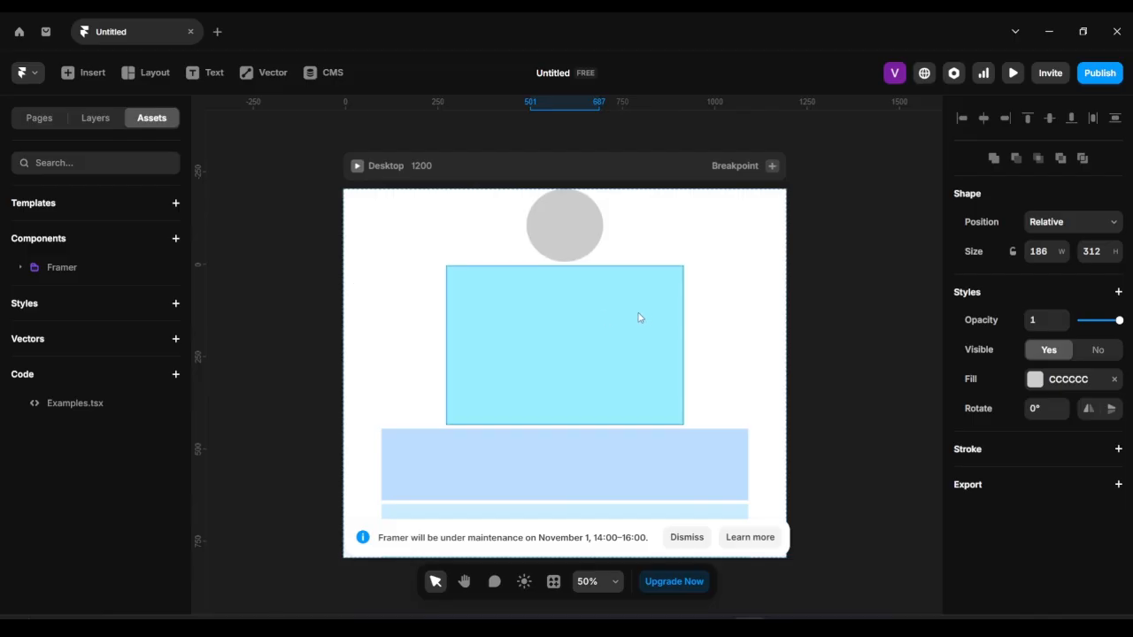
Step: Draw a new frame about 196 by 350 on the Desktop page, placed directly beneath the large cyan frame
click(133, 72)
click(171, 110)
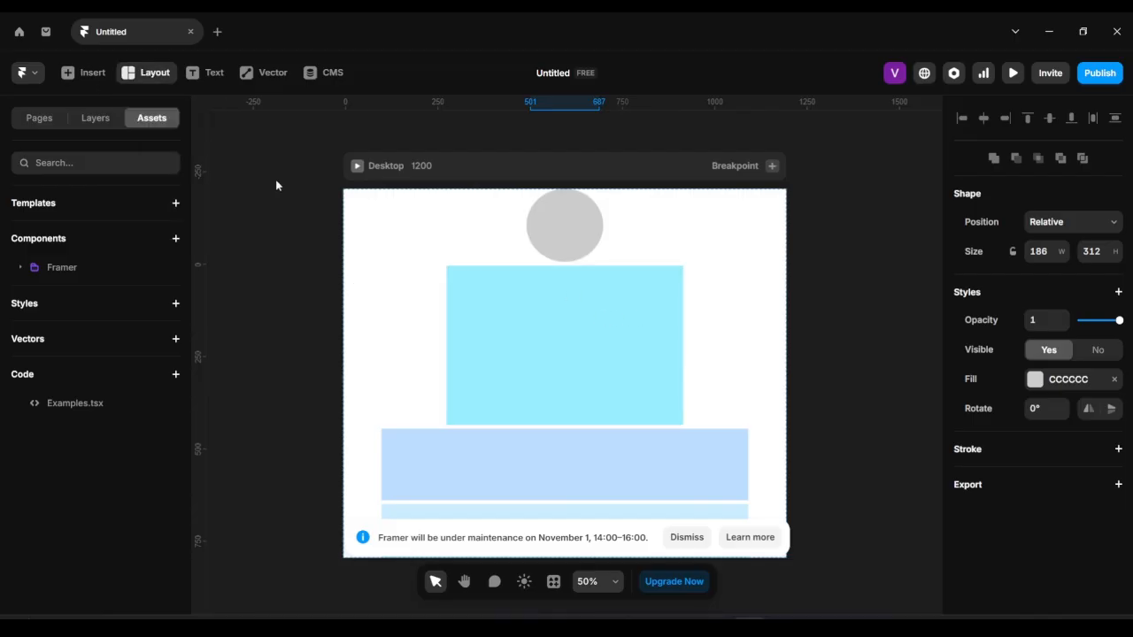
drag(366, 218, 439, 348)
drag(392, 269, 428, 340)
scroll(542, 366, down, 3)
click(577, 296)
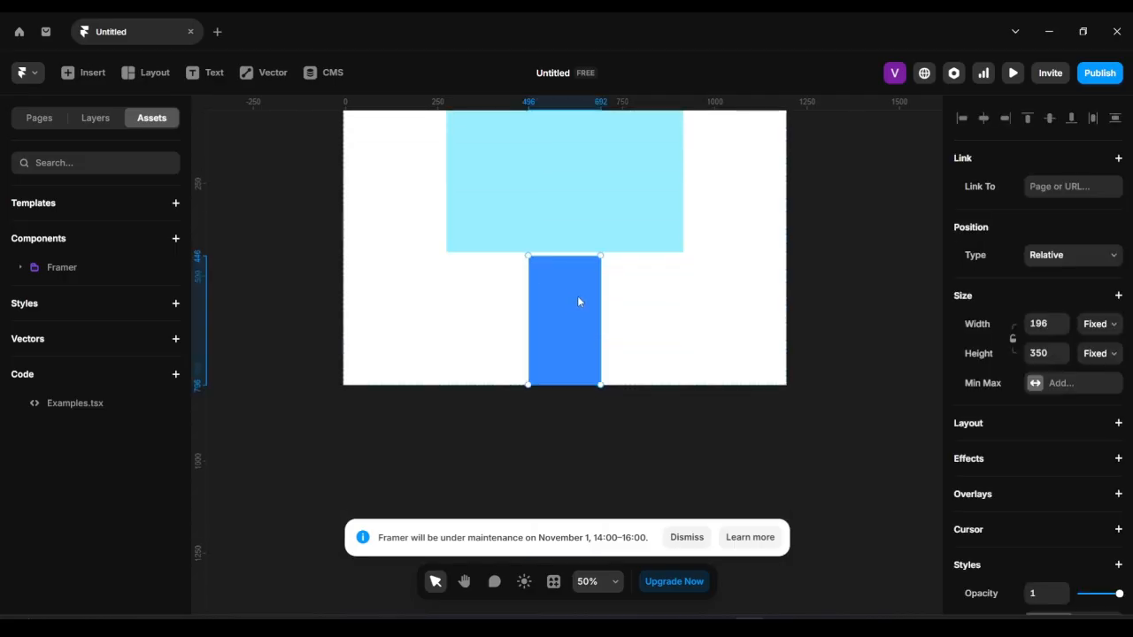
mouse_move(578, 296)
mouse_down()
mouse_move(370, 264)
mouse_move(574, 309)
mouse_up()
Step: Examine the new blue frame's available link targets and position types without changing either one
click(1095, 182)
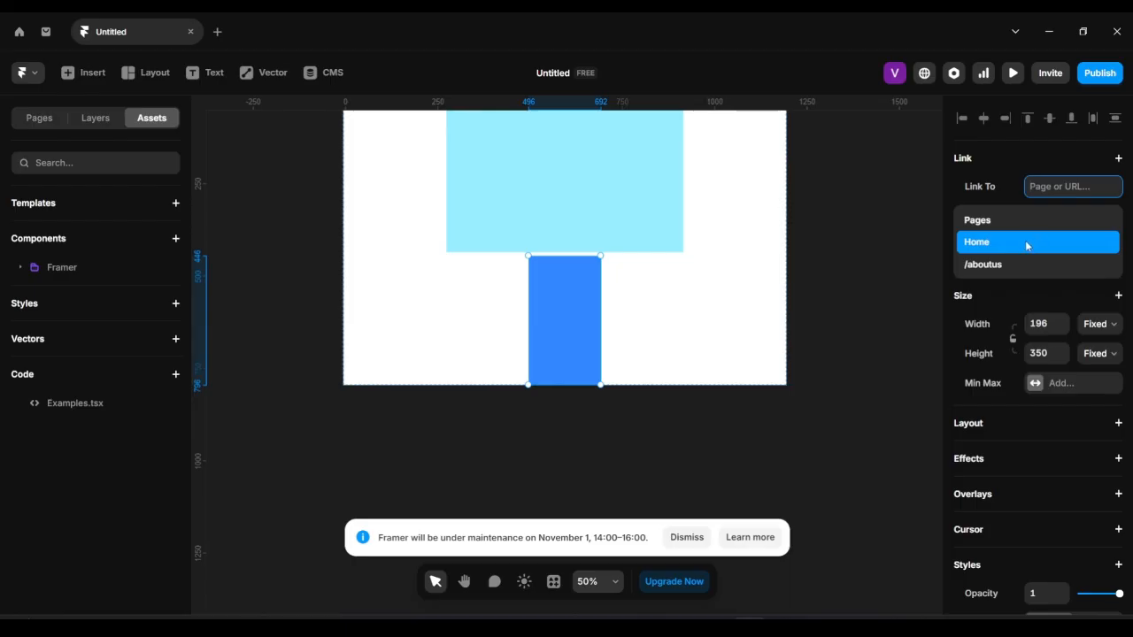
click(898, 215)
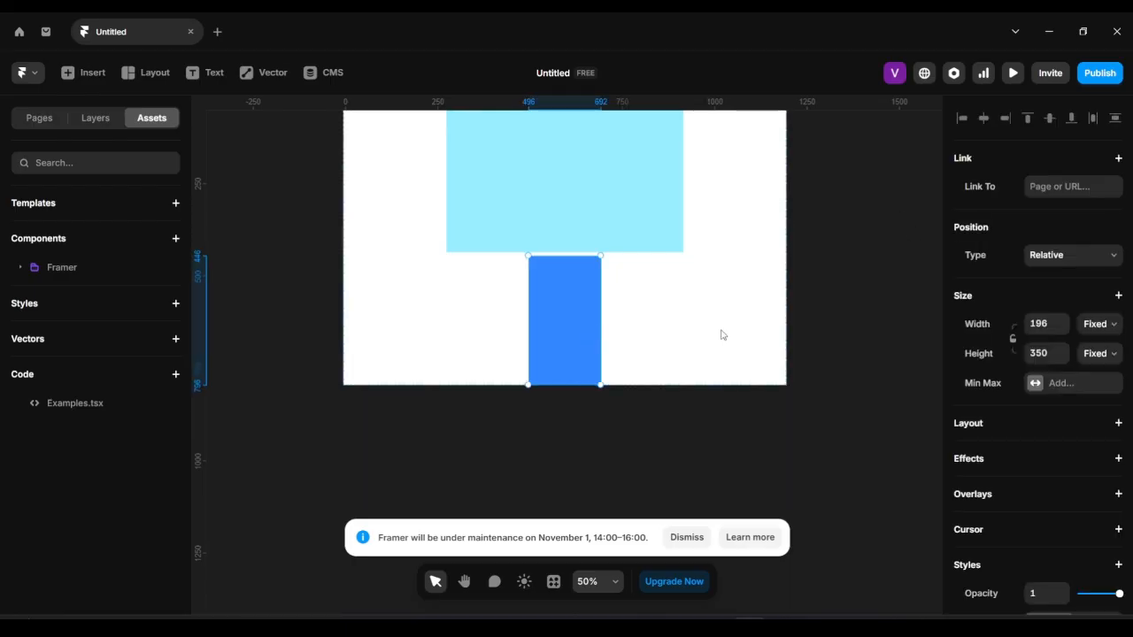
click(1044, 258)
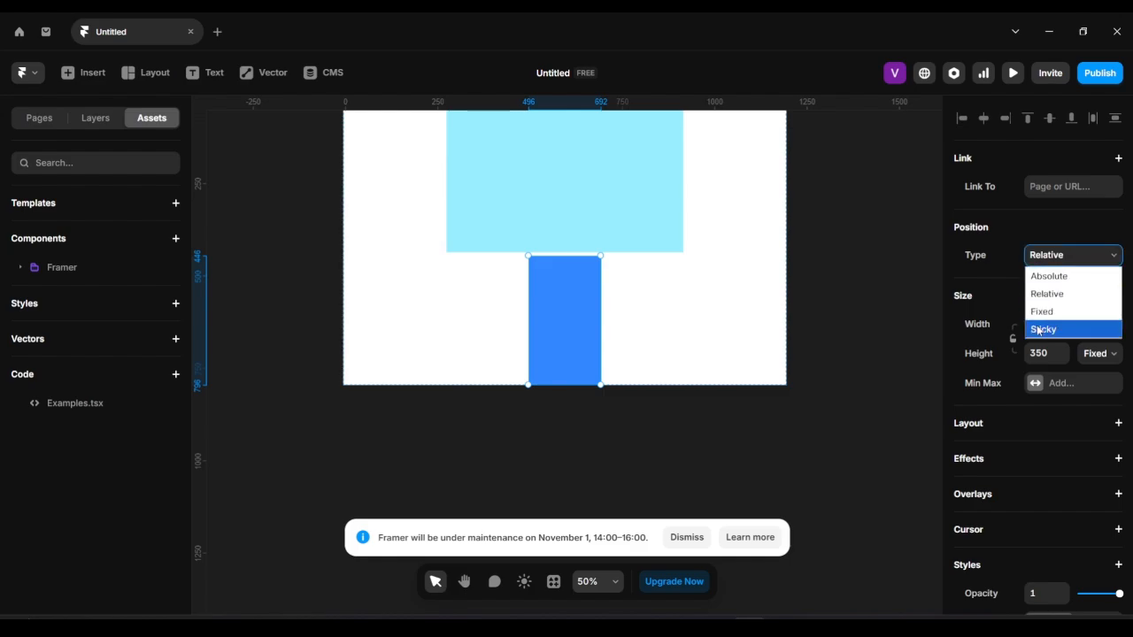
click(1006, 281)
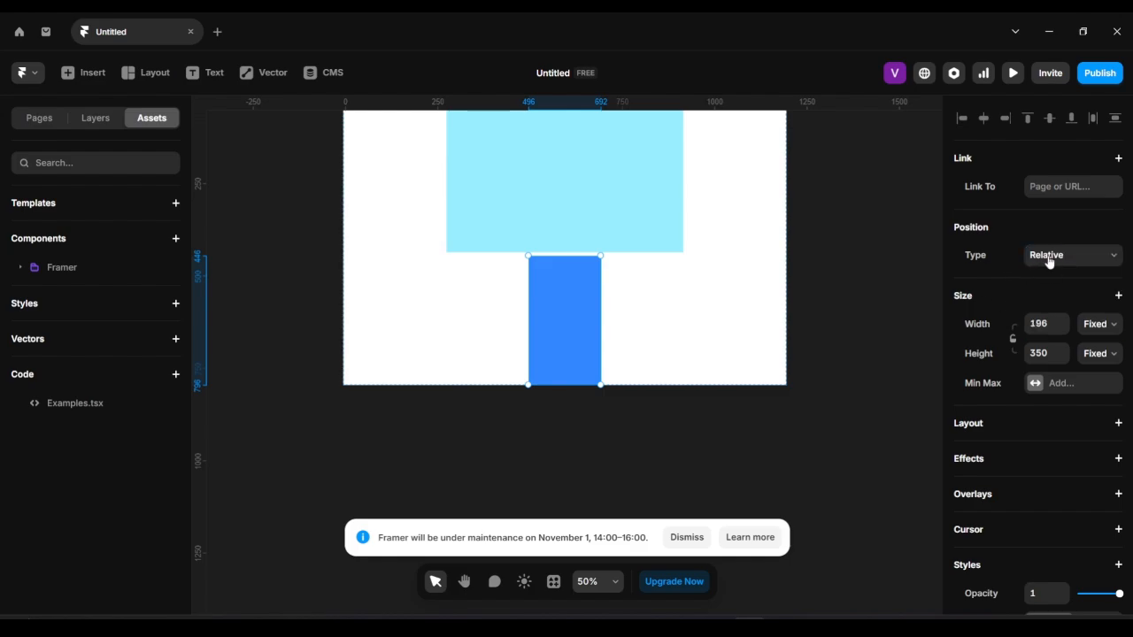
click(1053, 262)
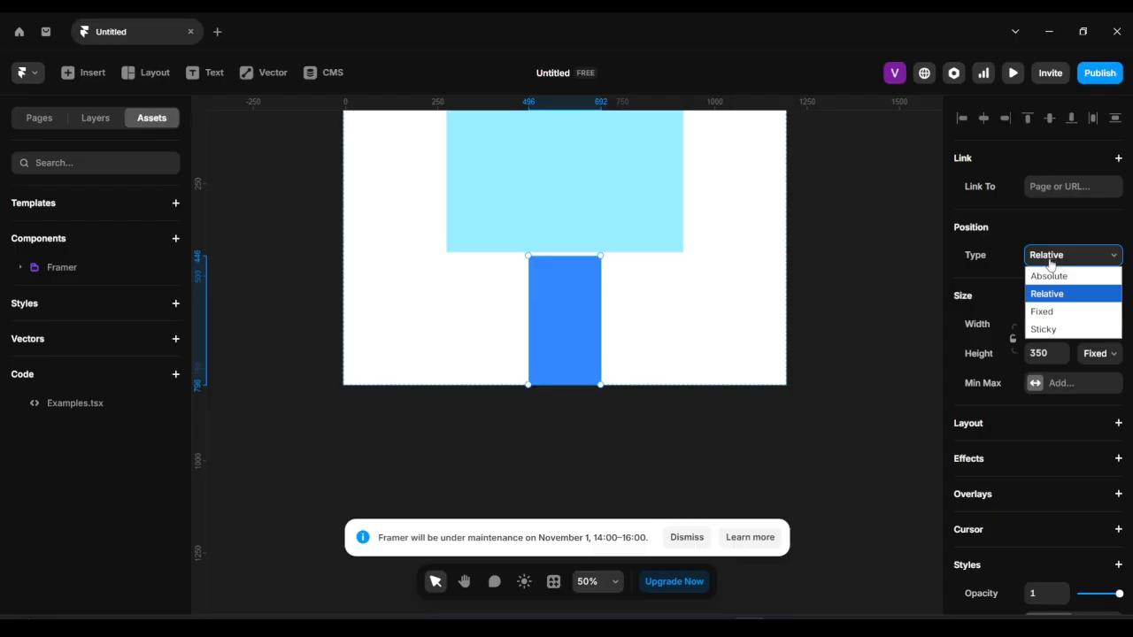
click(1050, 263)
scroll(563, 314, up, 1)
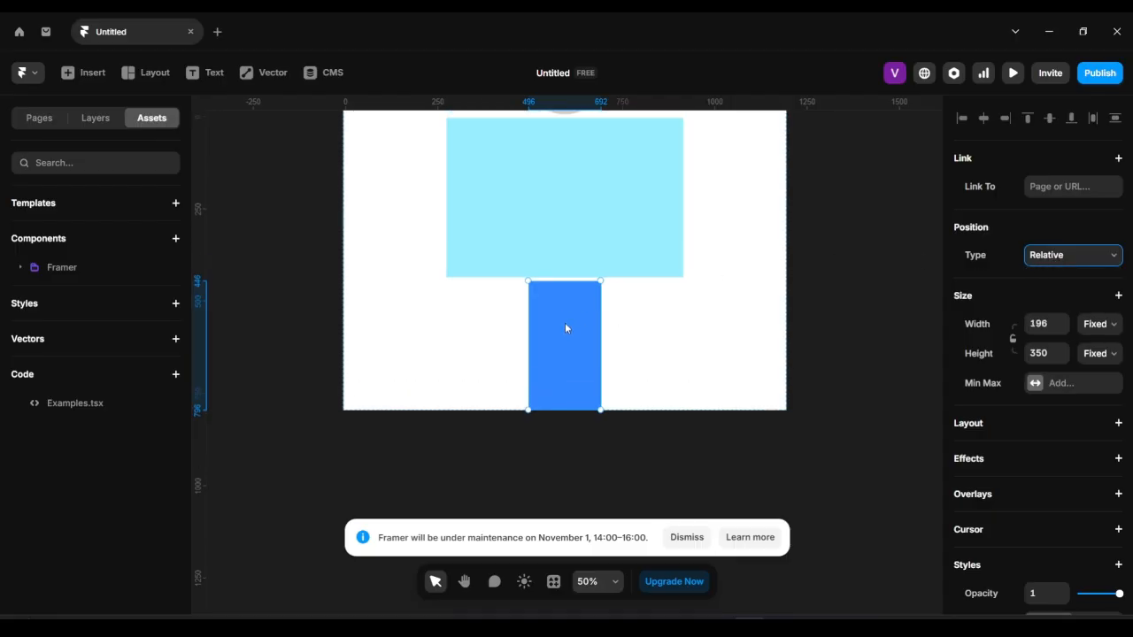
Step: Try to move the blue frame freely around the page while its position type is Relative
click(564, 323)
mouse_move(568, 314)
mouse_down()
mouse_move(585, 224)
mouse_move(585, 313)
mouse_up()
drag(584, 374, 598, 223)
drag(551, 187, 559, 354)
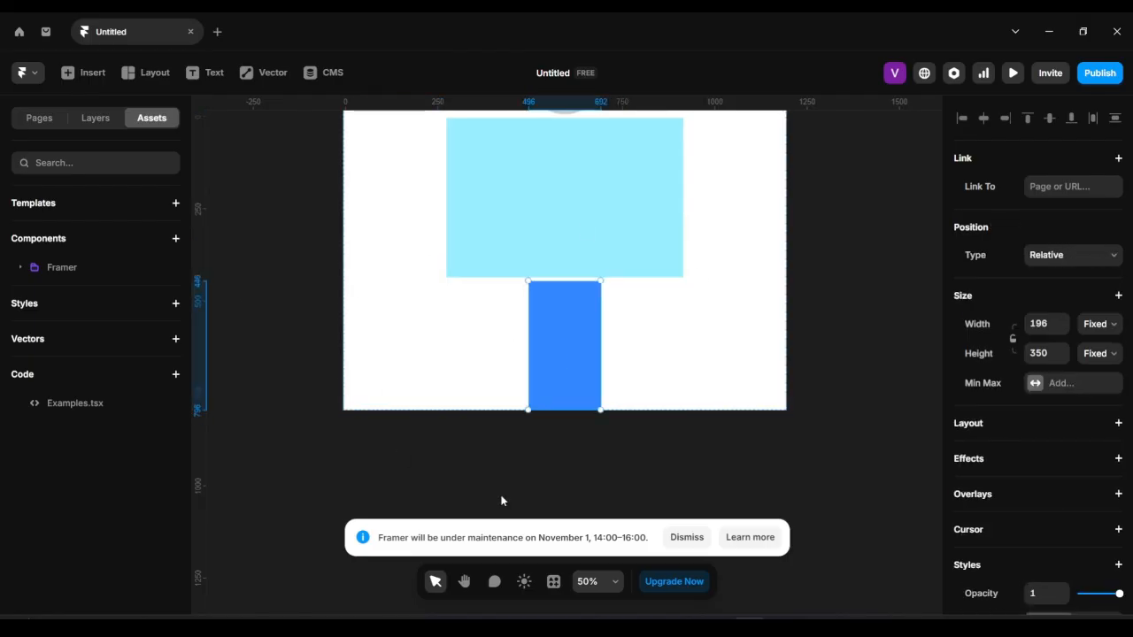
Step: Set the blue frame's position type to Absolute and move it into the blank area beside the large cyan frame
click(1059, 265)
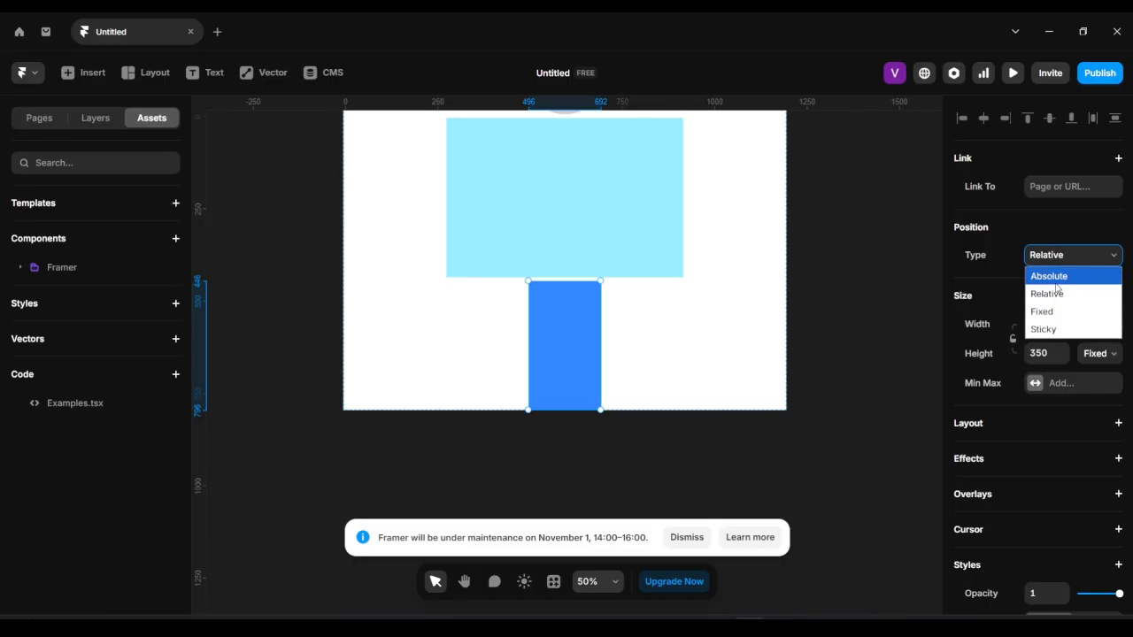
click(1056, 279)
drag(580, 338, 754, 314)
drag(503, 337, 569, 303)
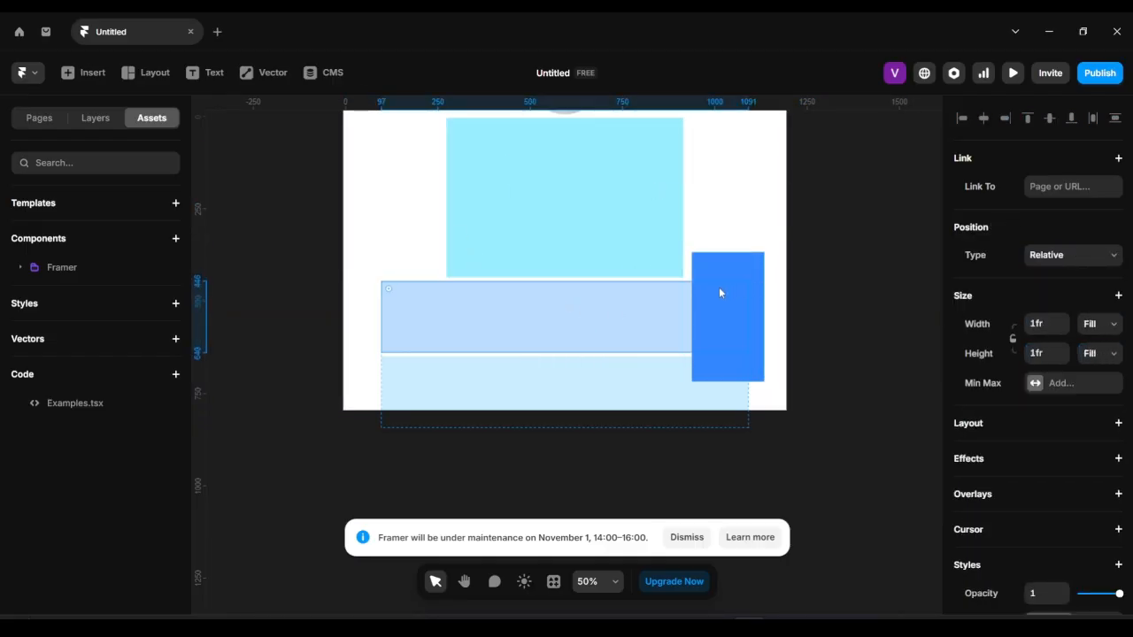
drag(719, 292, 769, 215)
Step: Change the blue frame's position type to Fixed
click(1079, 373)
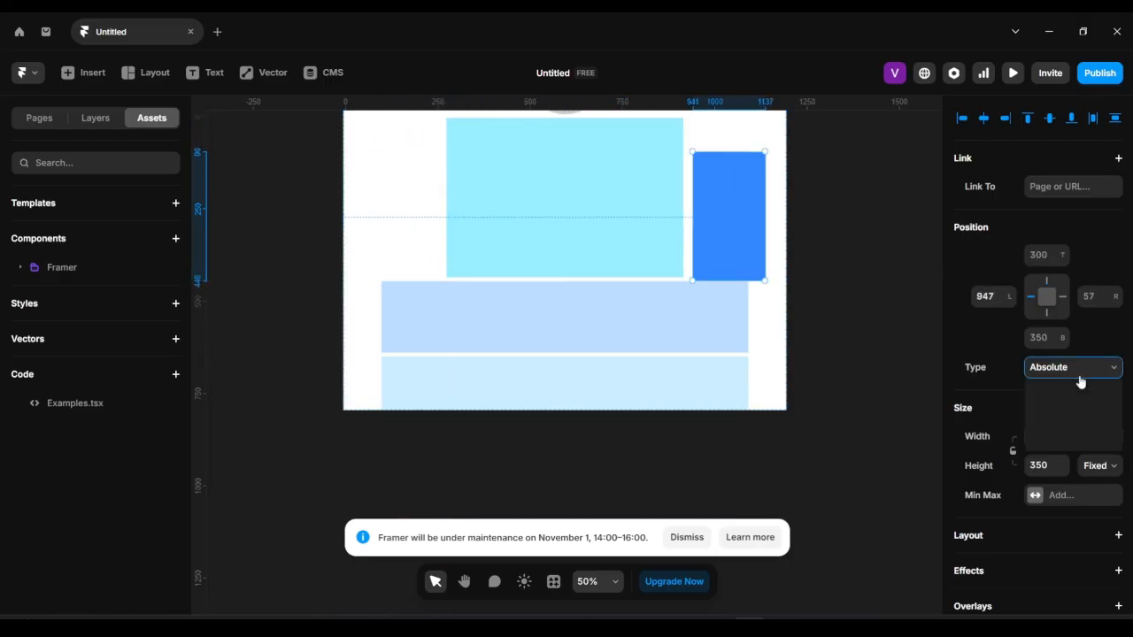
click(1064, 424)
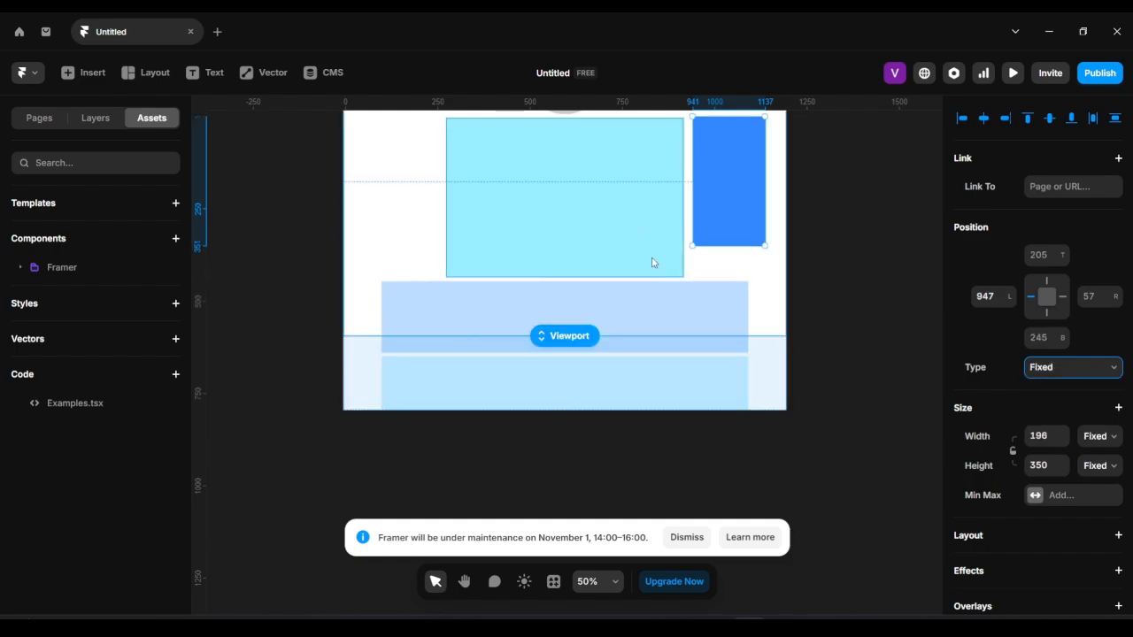
scroll(708, 257, up, 1)
scroll(740, 230, up, 2)
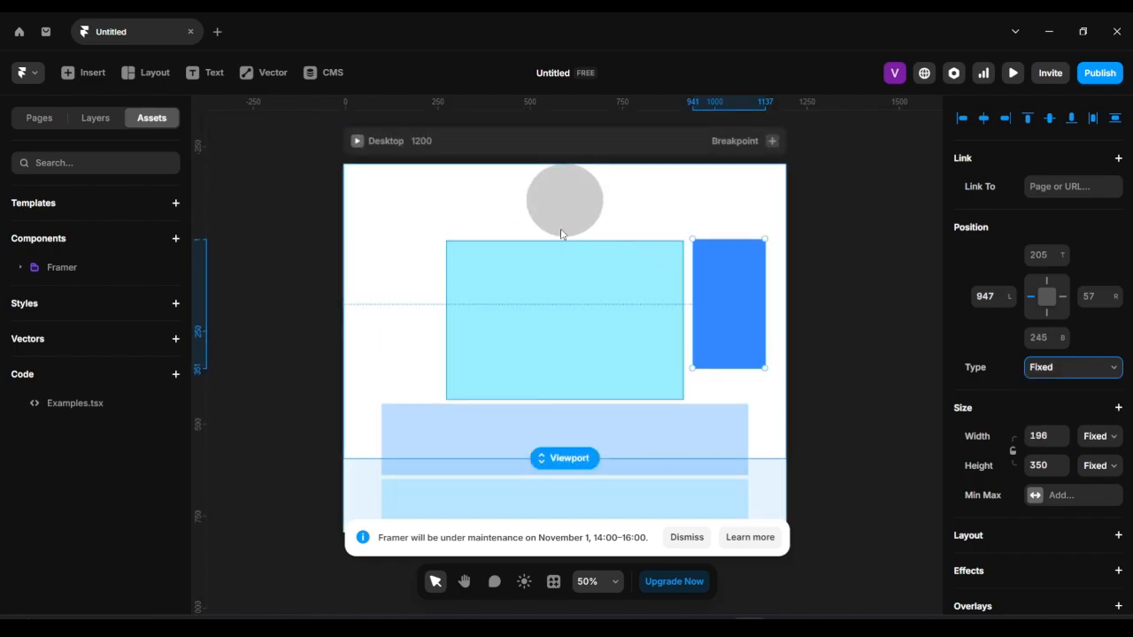
scroll(618, 281, up, 2)
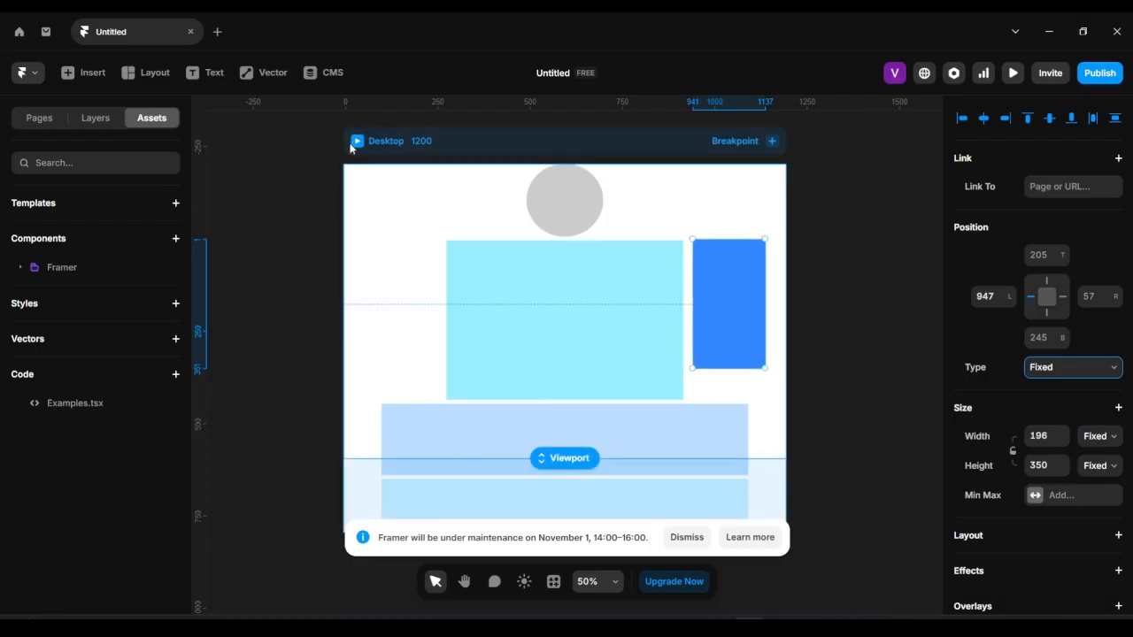
Step: Preview the Desktop page to check how the fixed blue frame behaves during scrolling, and return to the editor
click(357, 141)
scroll(642, 232, down, 3)
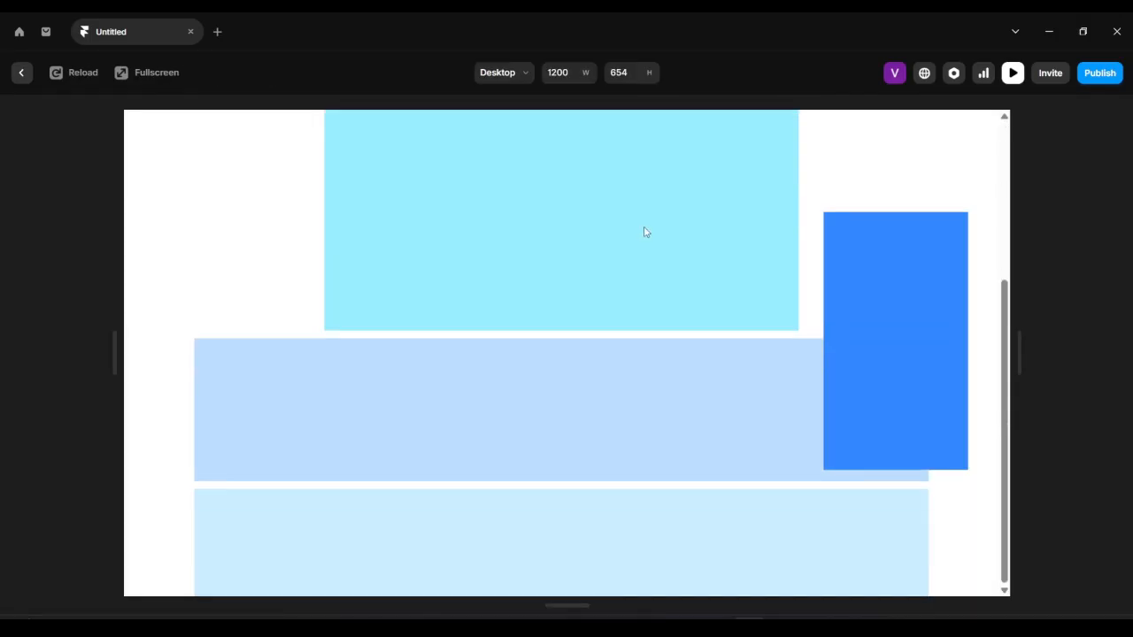
scroll(856, 365, up, 2)
scroll(661, 243, up, 1)
scroll(660, 243, down, 2)
scroll(660, 243, up, 2)
scroll(668, 240, down, 2)
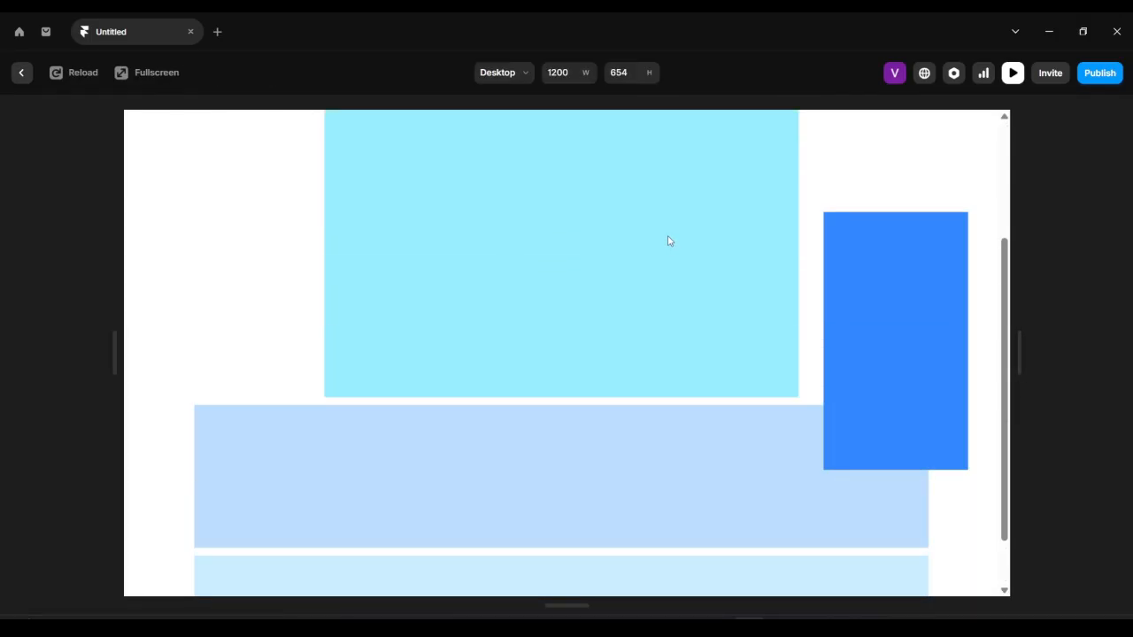
scroll(668, 239, up, 3)
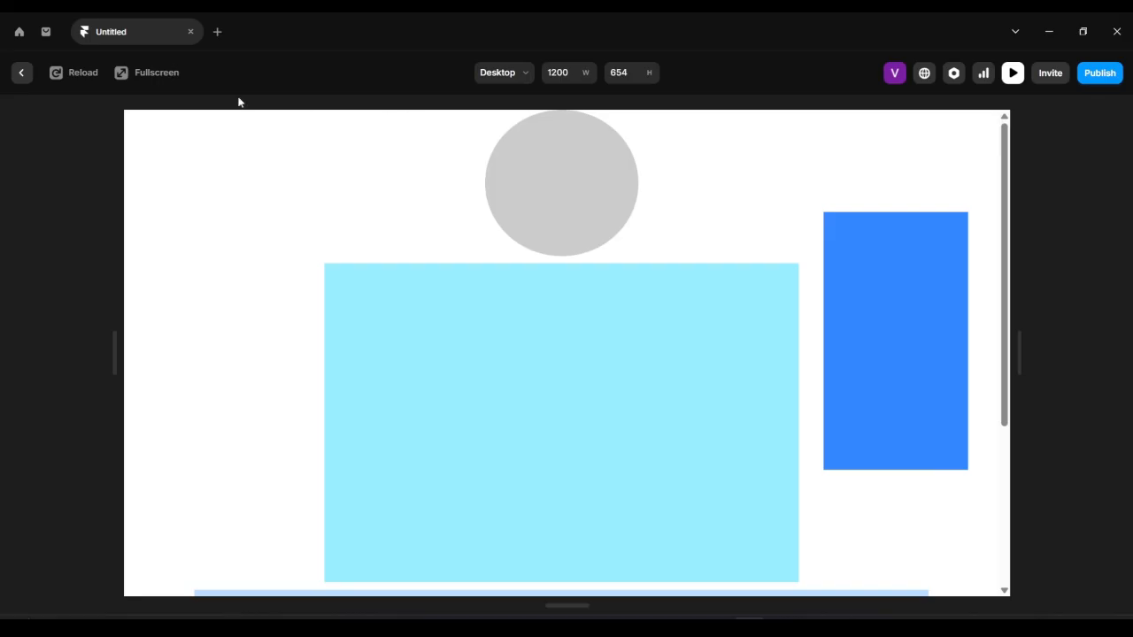
click(21, 75)
Step: Resize the fixed blue frame to a width of 217 and a height of 345
scroll(750, 266, down, 3)
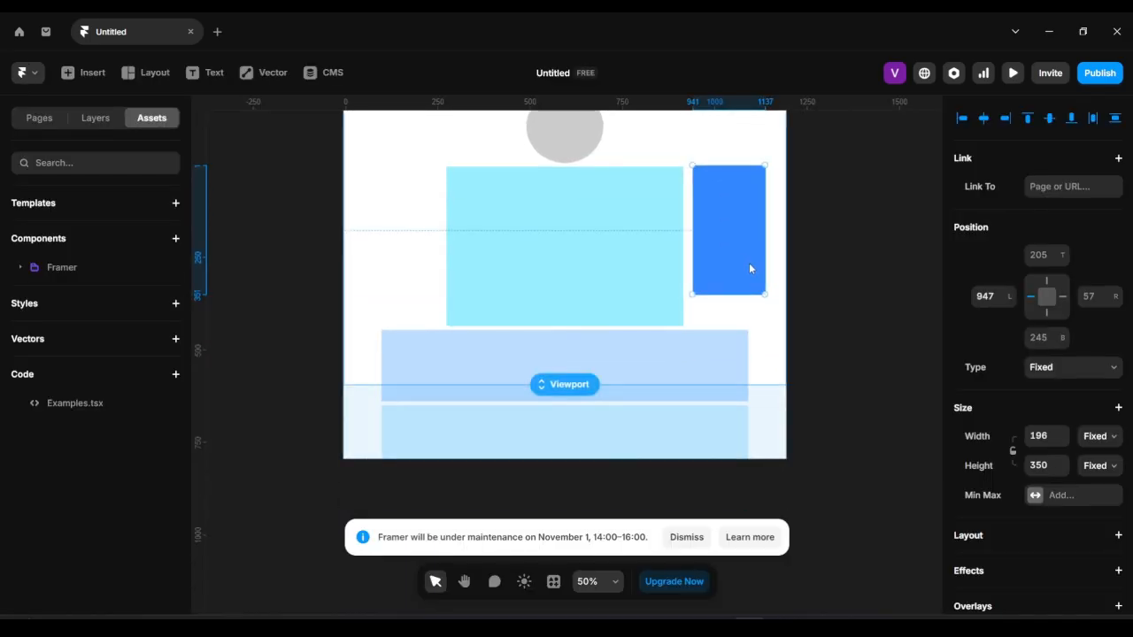
scroll(986, 277, down, 2)
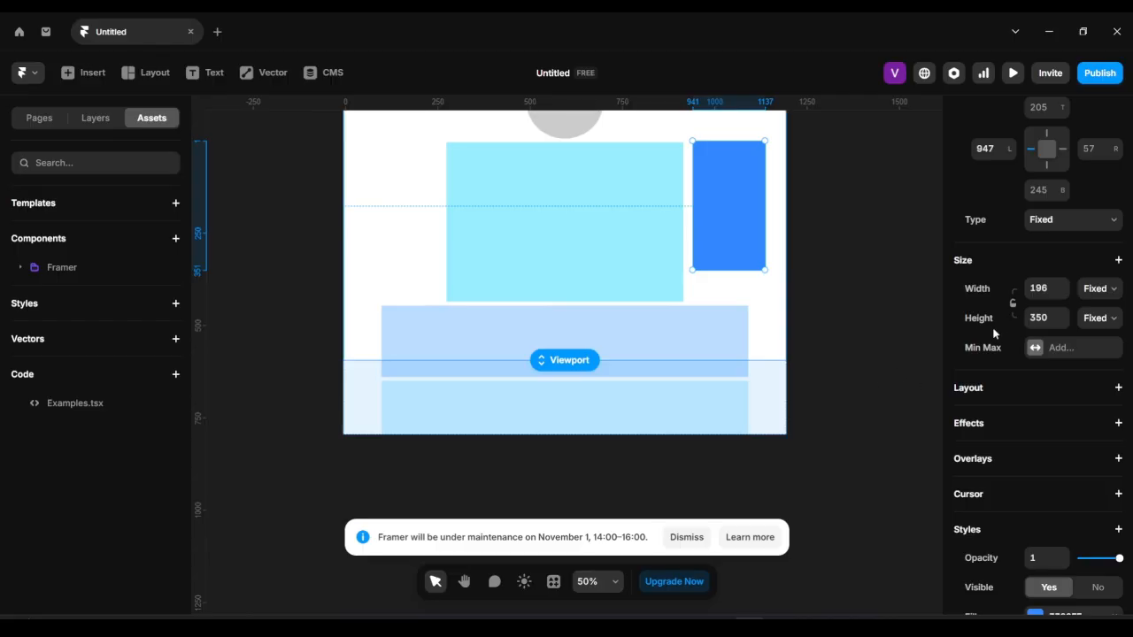
scroll(607, 298, up, 1)
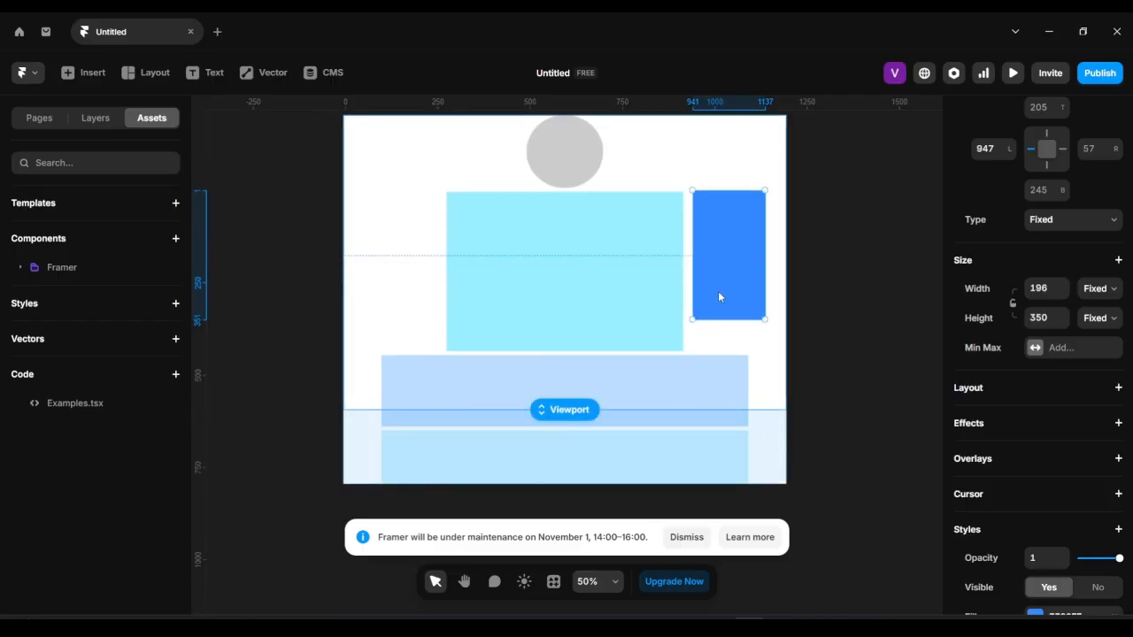
click(1063, 285)
click(1063, 285)
drag(1063, 288, 1062, 324)
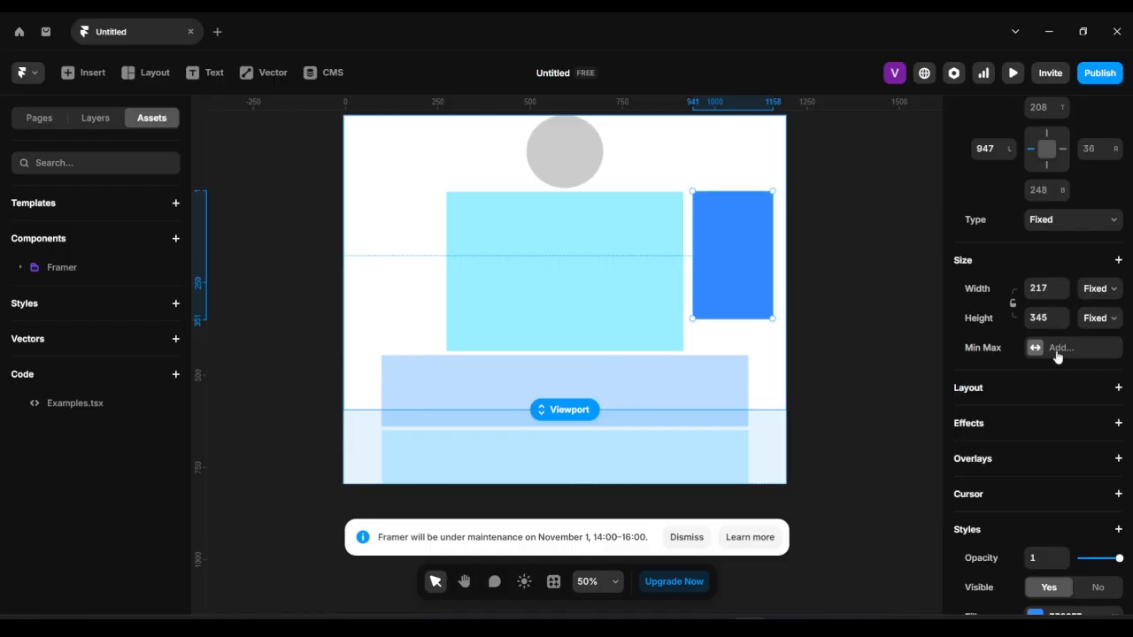
Step: Try a vertical Stack layout on the blue frame, shift the frame slightly, and remove the layout
scroll(1063, 363, down, 2)
scroll(1063, 370, down, 1)
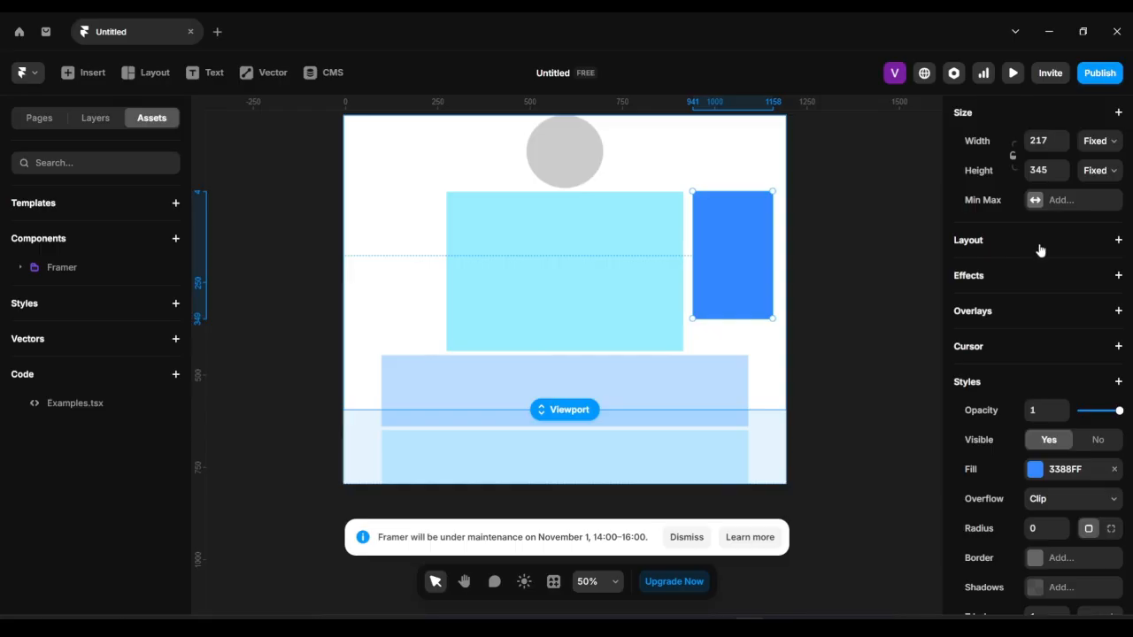
click(1118, 240)
drag(751, 274, 733, 245)
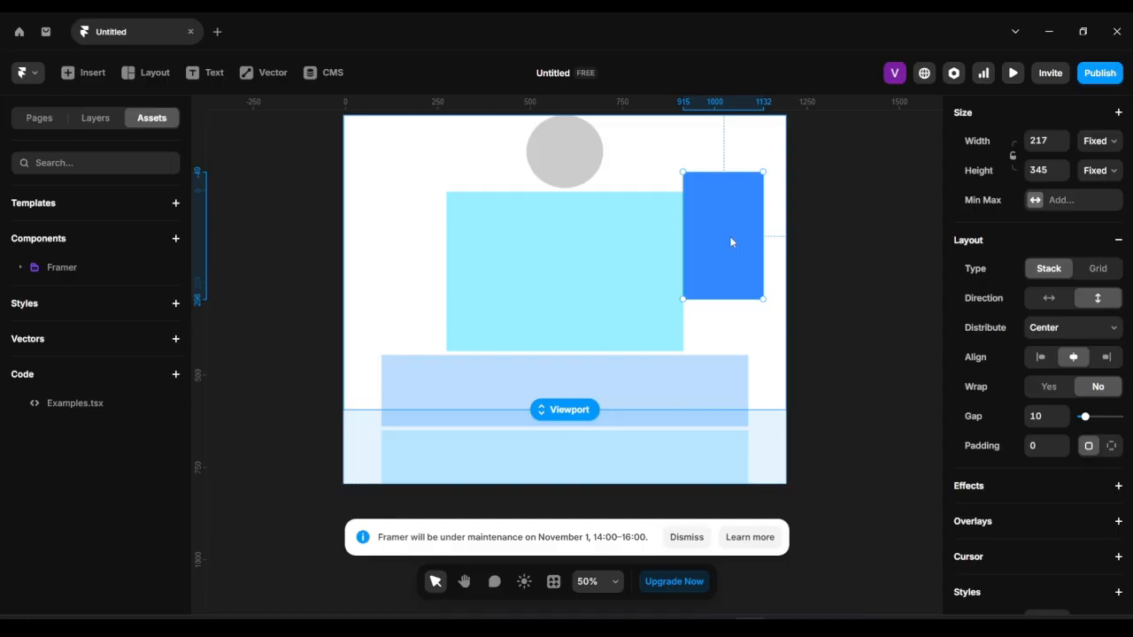
click(1117, 242)
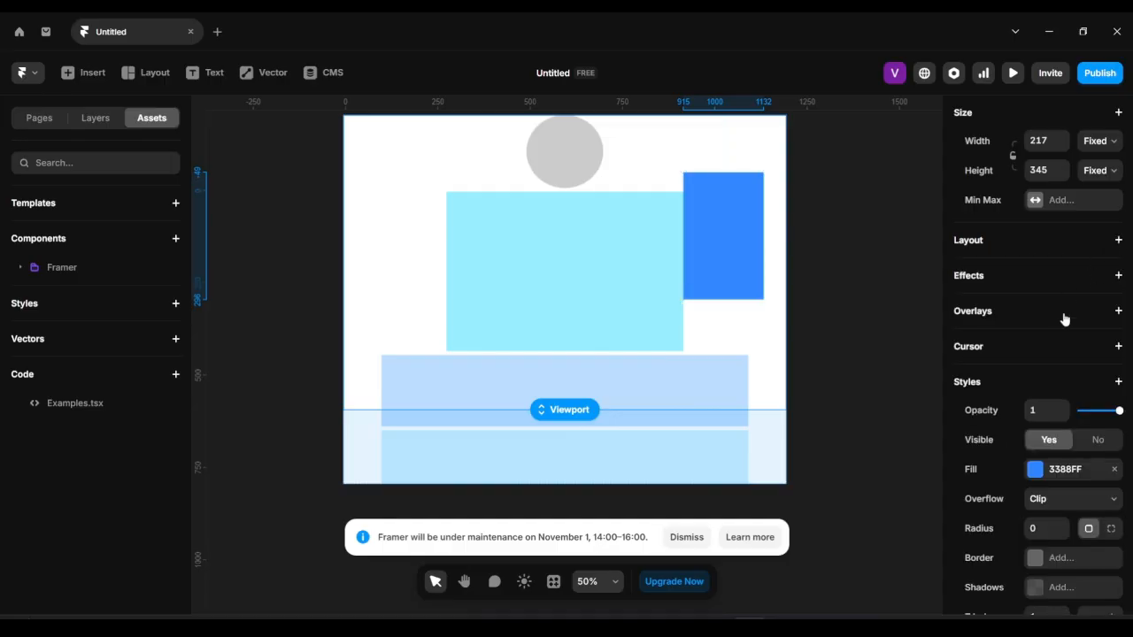
Step: Add a Blur filter to the blue frame and set its strength to 55
scroll(1065, 319, down, 3)
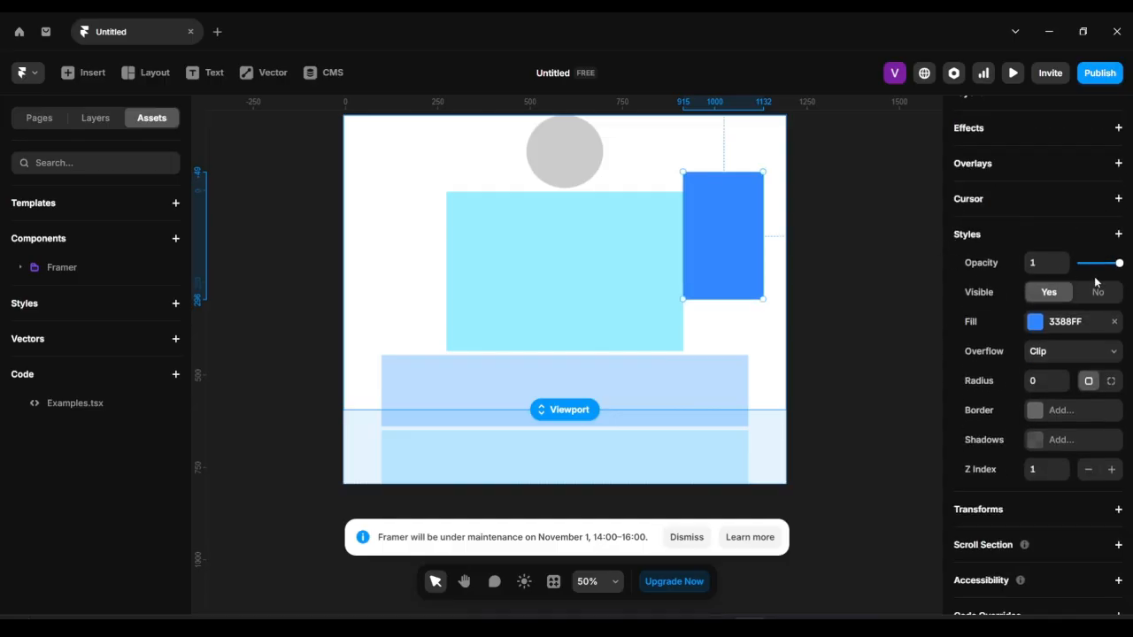
click(1118, 235)
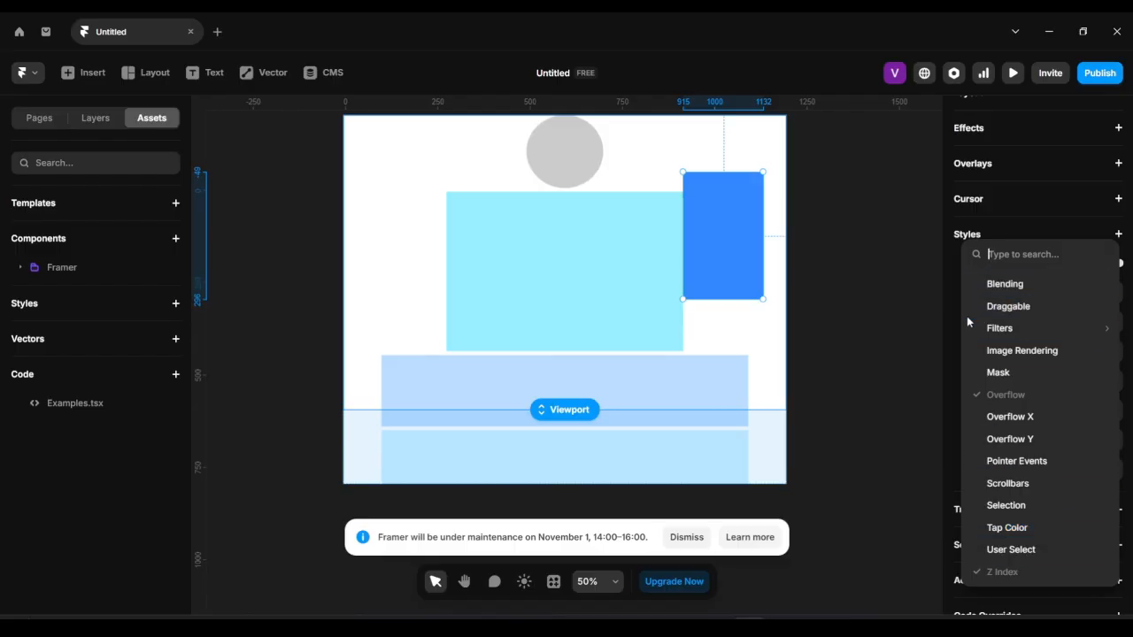
mouse_move(970, 329)
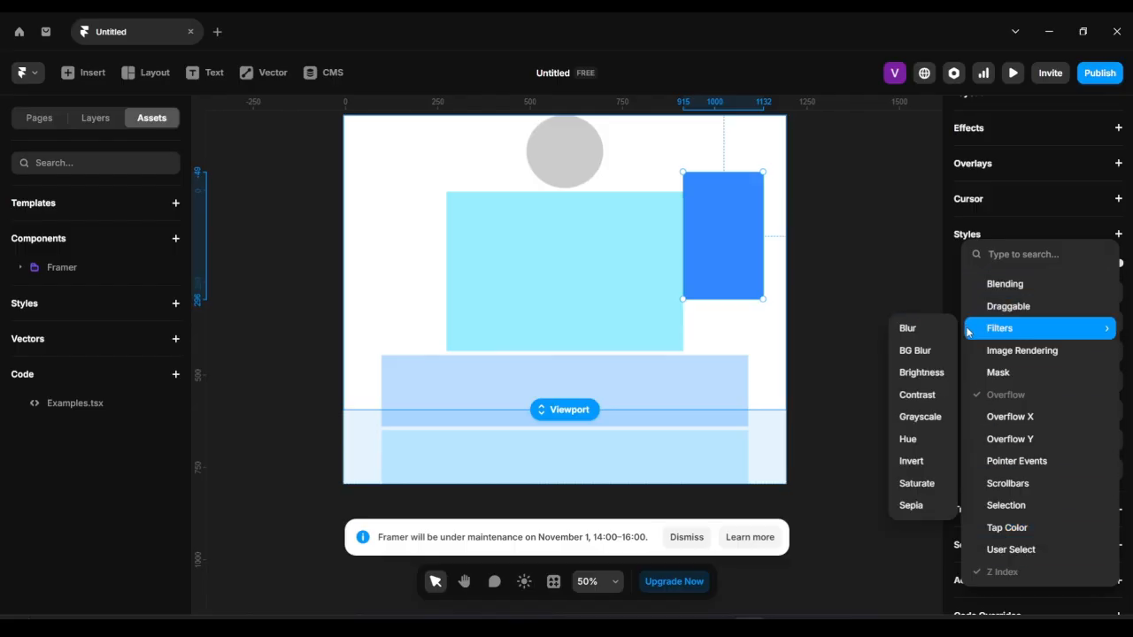
click(912, 326)
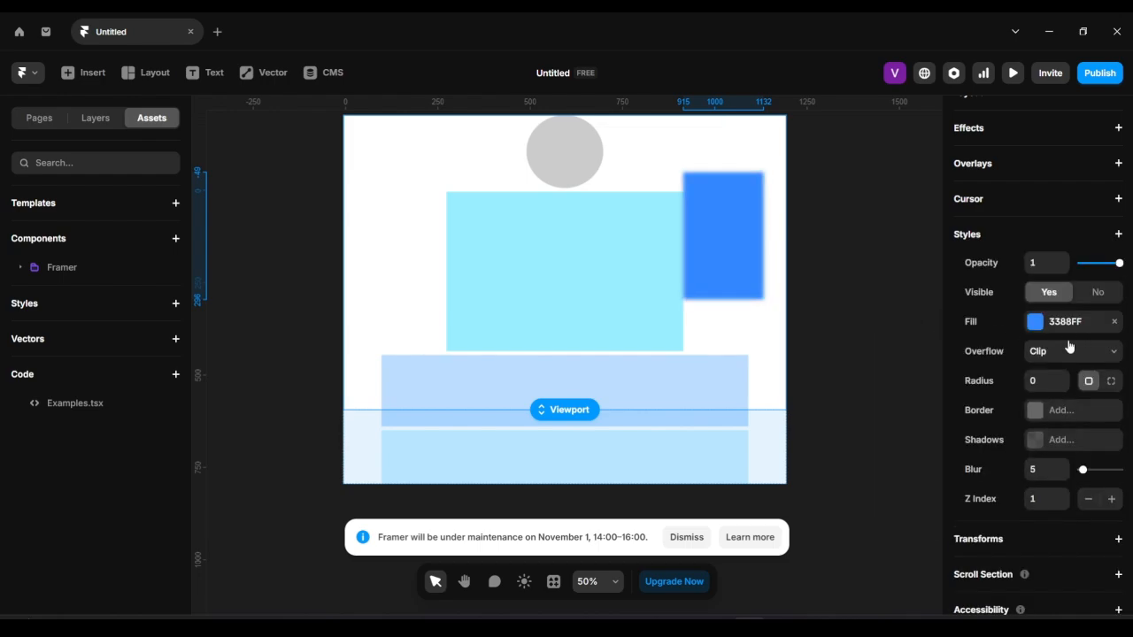
scroll(1072, 352, up, 2)
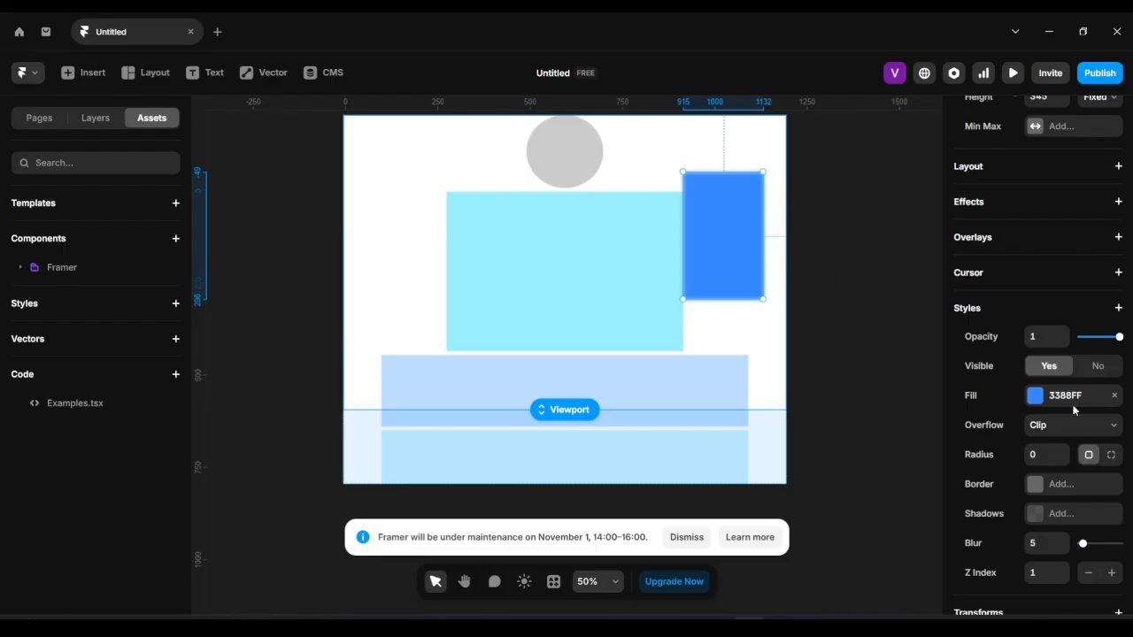
mouse_move(1085, 547)
mouse_down()
mouse_move(1121, 540)
mouse_move(1102, 544)
mouse_up()
Step: Move the blurred frame over the large cyan frame and enlarge it to about 727 wide and 617 high
drag(733, 223, 546, 221)
drag(575, 285, 764, 387)
drag(688, 349, 652, 329)
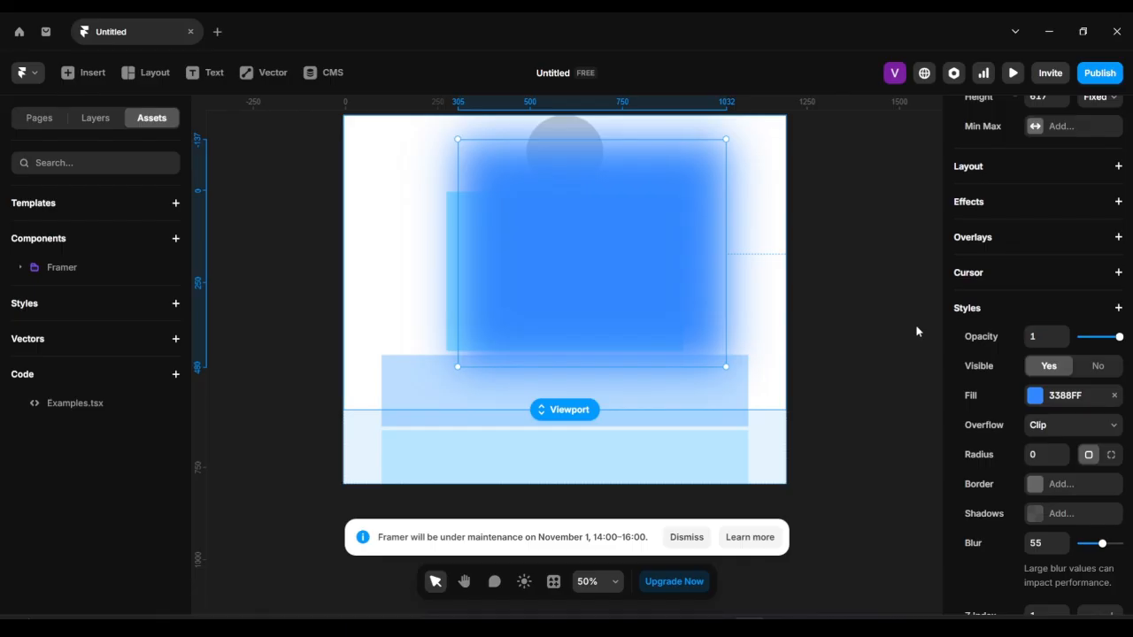
Step: Look through the available transform options for the blurred frame without adding one
scroll(1077, 323, down, 5)
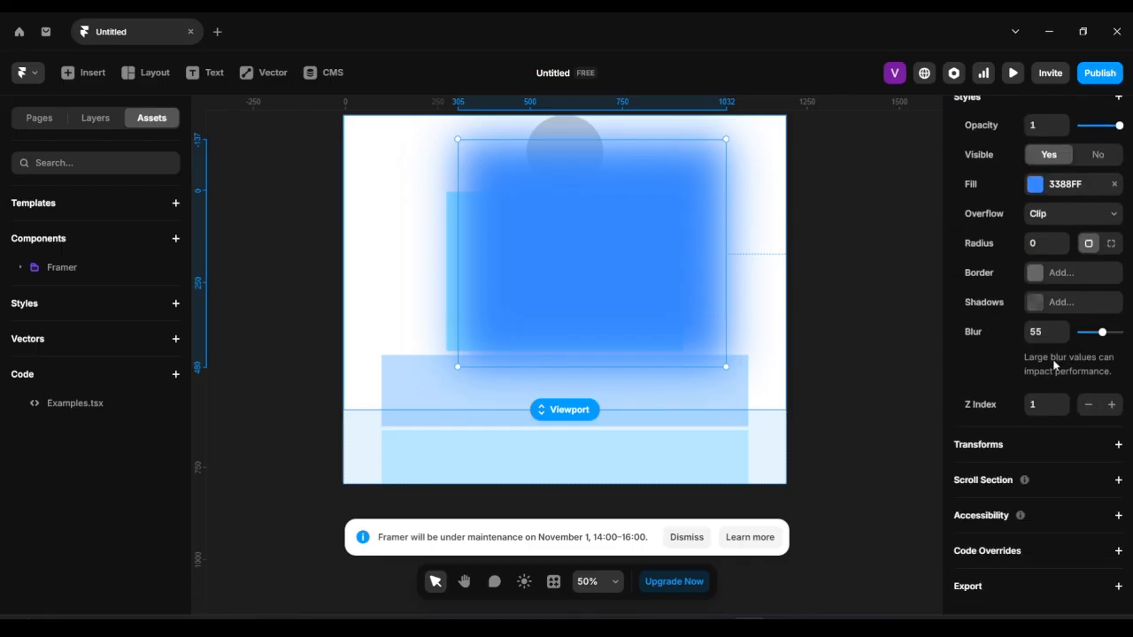
click(1118, 445)
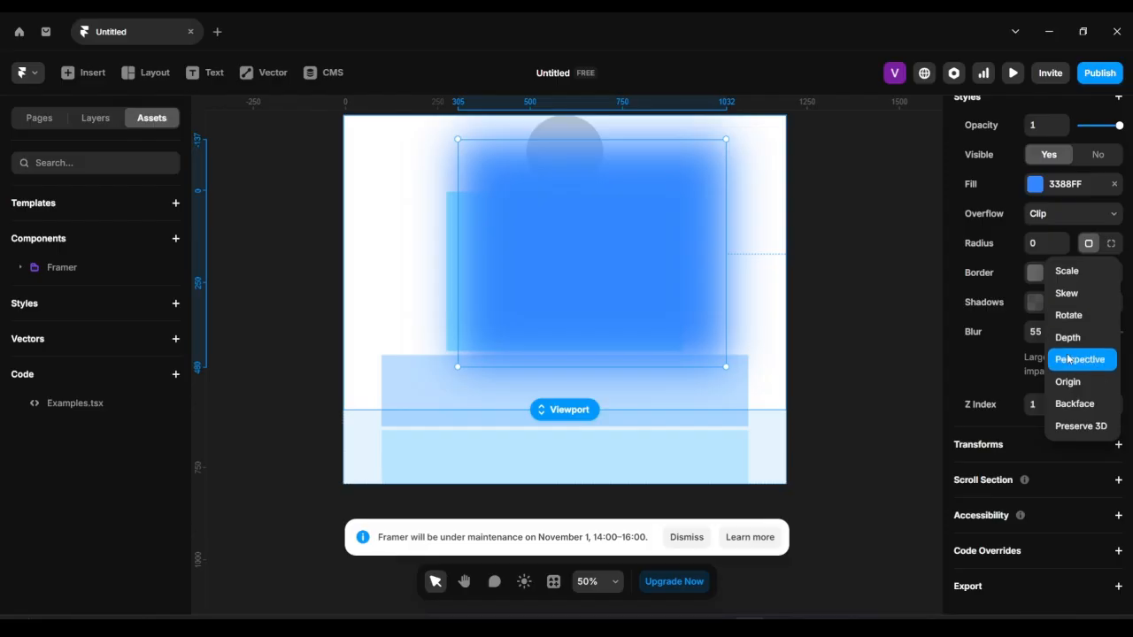
click(924, 429)
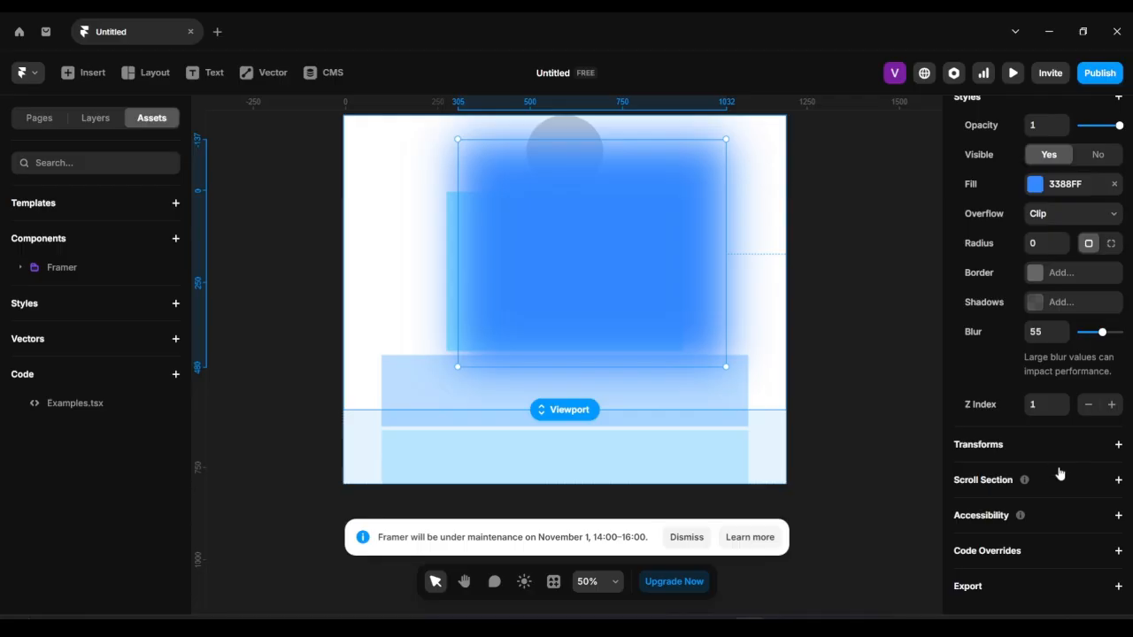
Step: Add a Scroll Section and a 1x PNG export setting to the blurred frame
click(1118, 483)
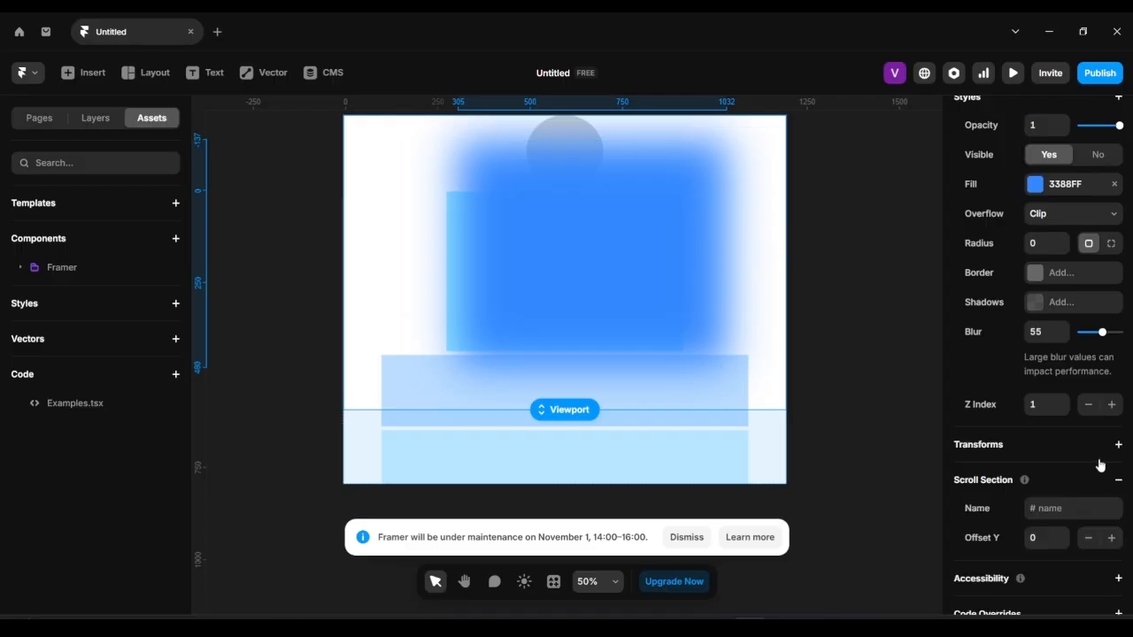
scroll(638, 270, down, 1)
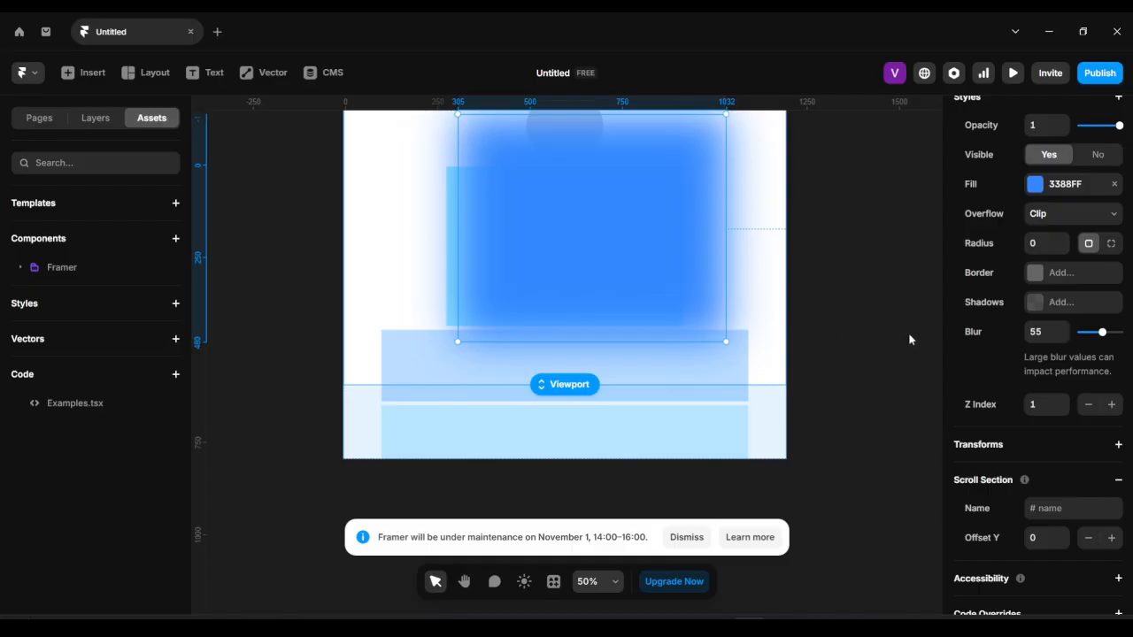
scroll(1006, 384, down, 2)
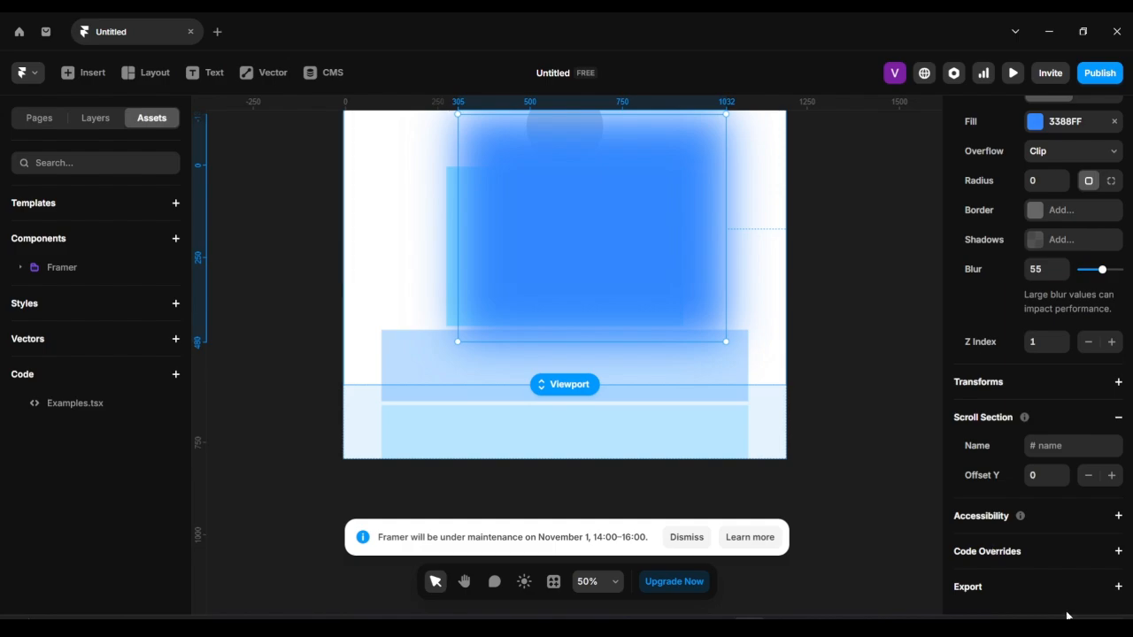
click(1118, 588)
scroll(599, 431, up, 2)
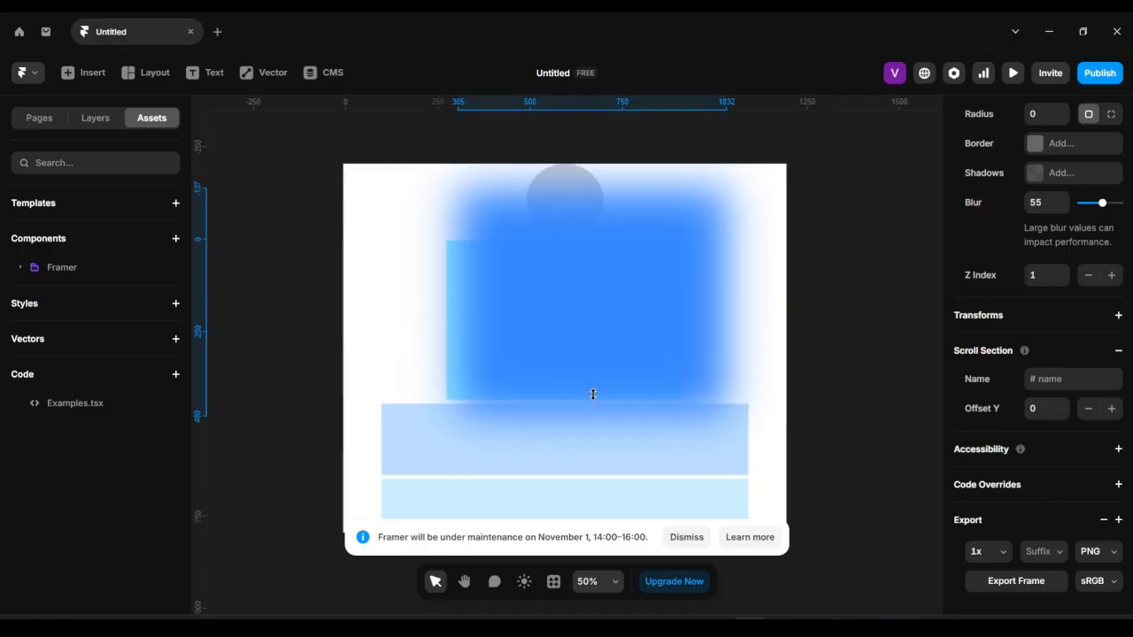
Step: Select the Desktop breakpoint and review its layout, typography, style and selection color properties
click(350, 232)
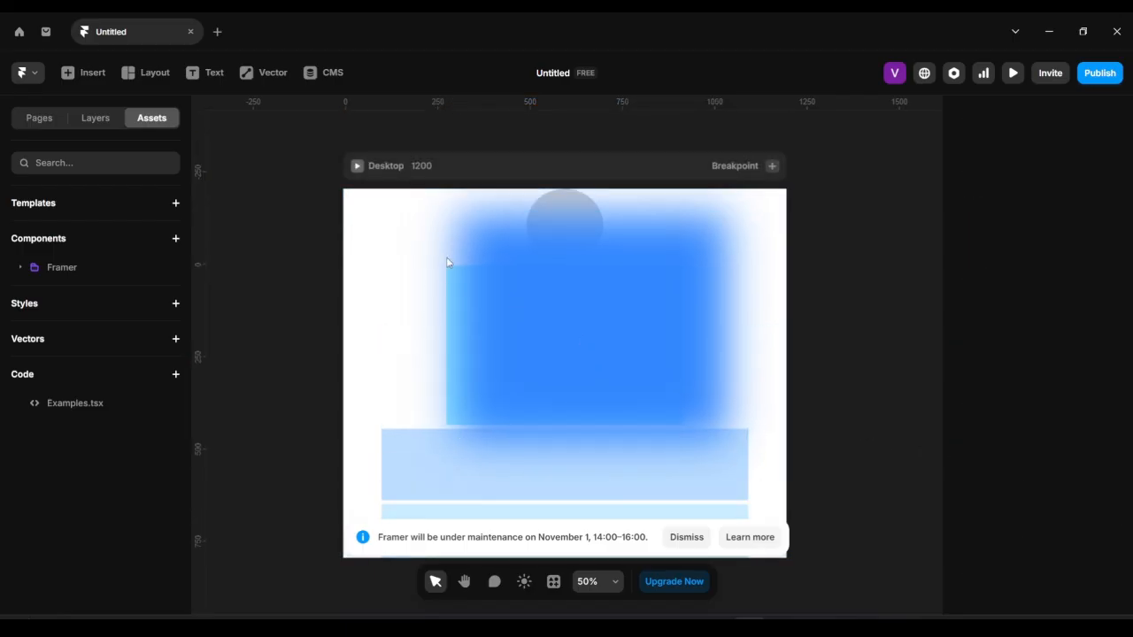
click(677, 159)
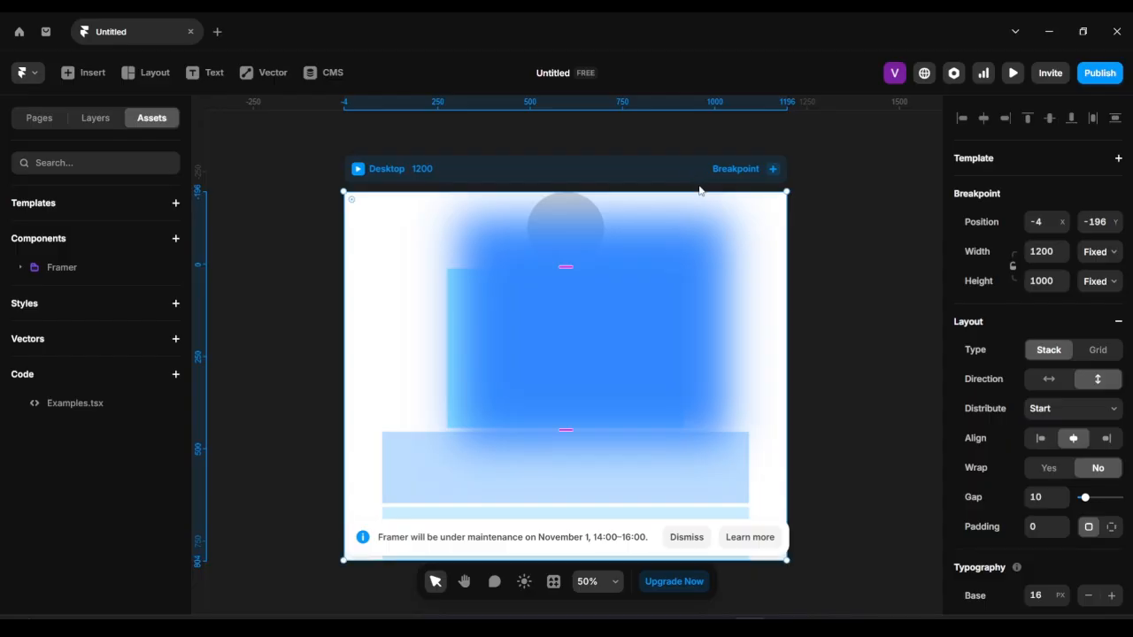
scroll(1037, 324, down, 5)
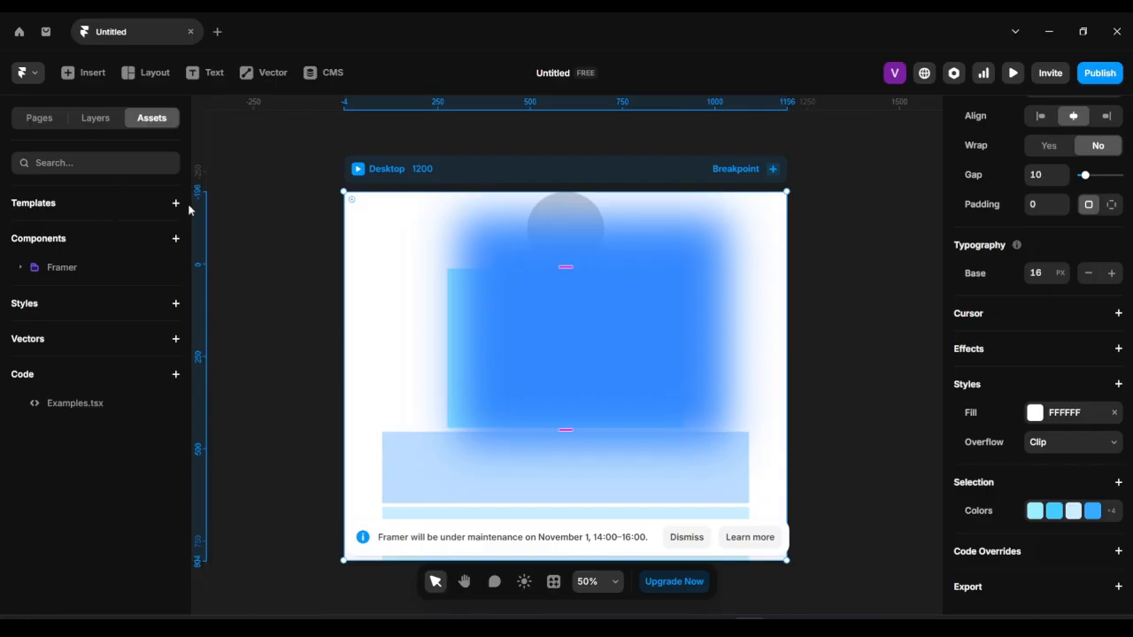
scroll(576, 382, down, 3)
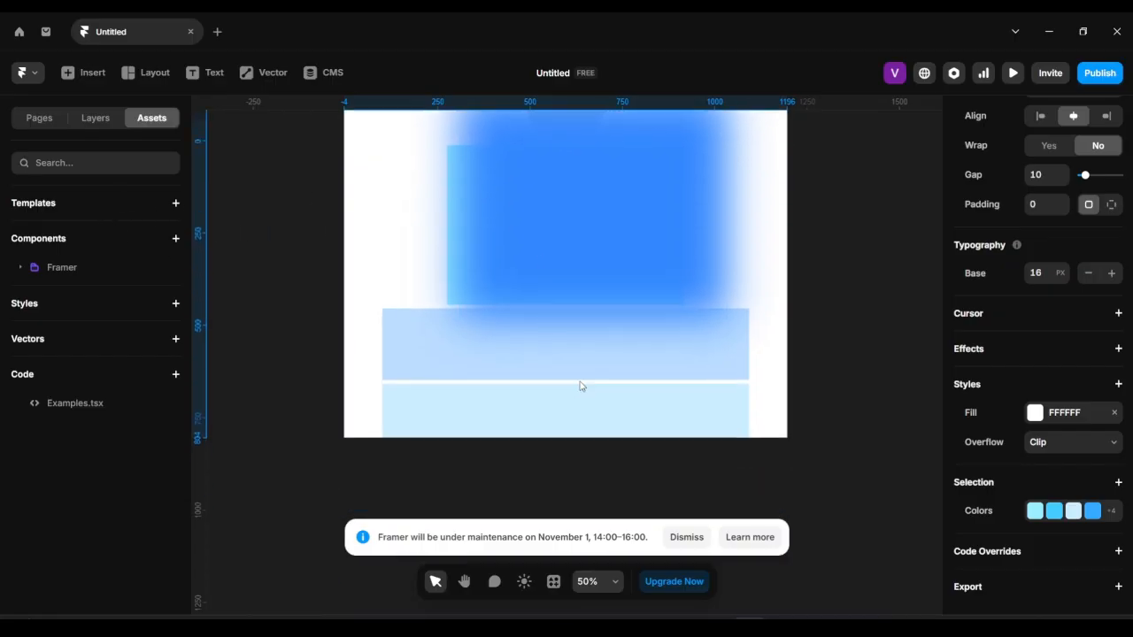
scroll(578, 384, up, 2)
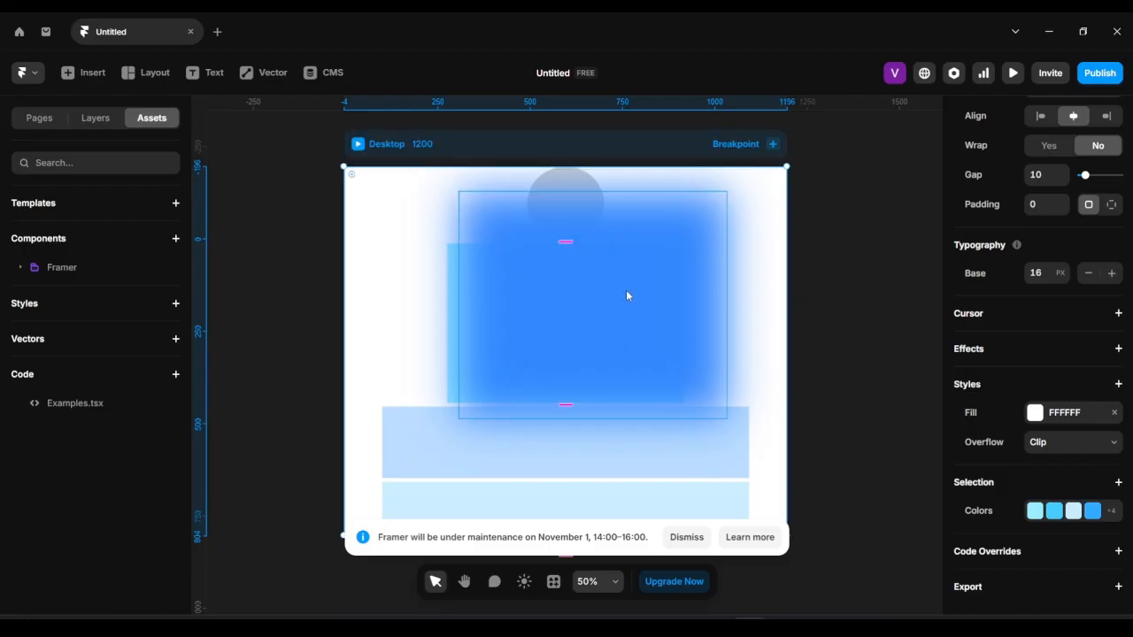
scroll(627, 292, up, 1)
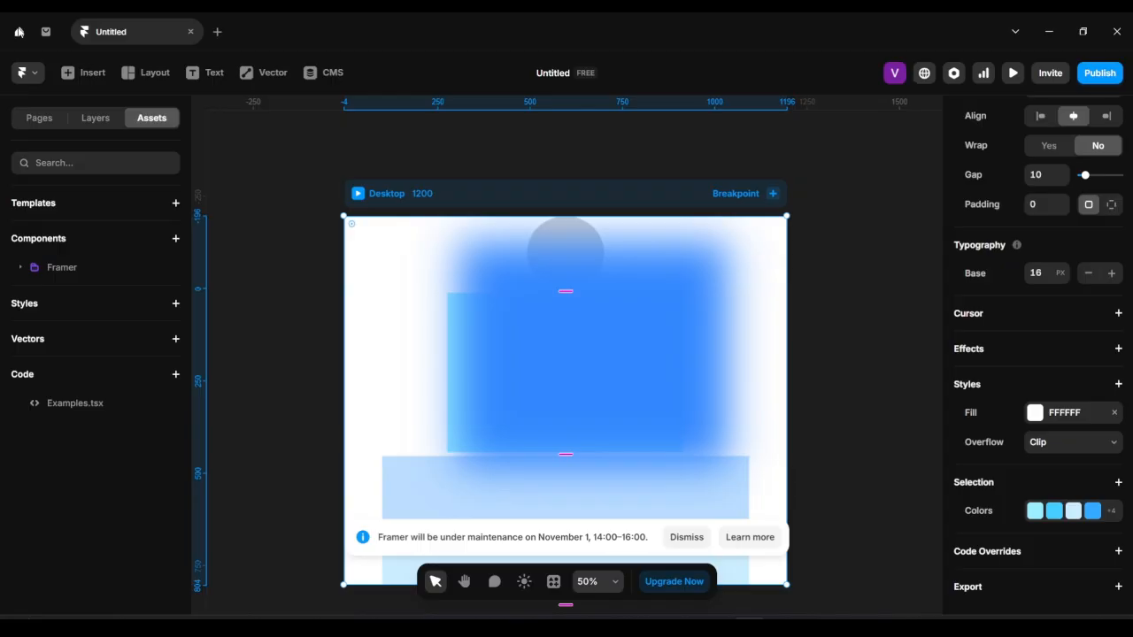
Step: Open the marketplace and browse its featured items and templates
click(47, 33)
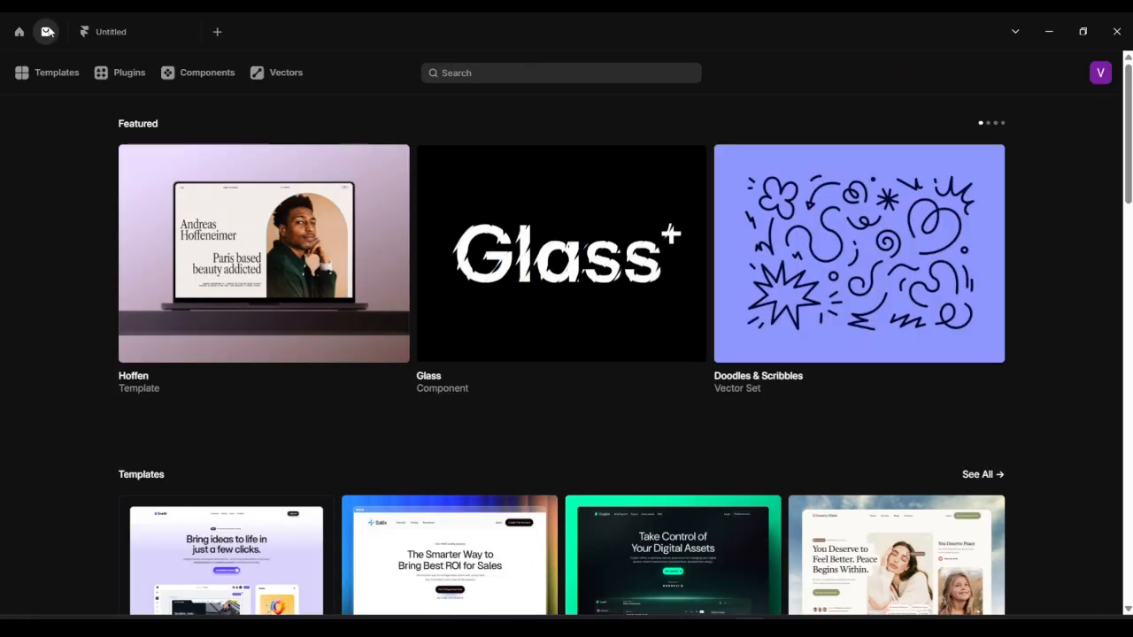
scroll(146, 243, down, 5)
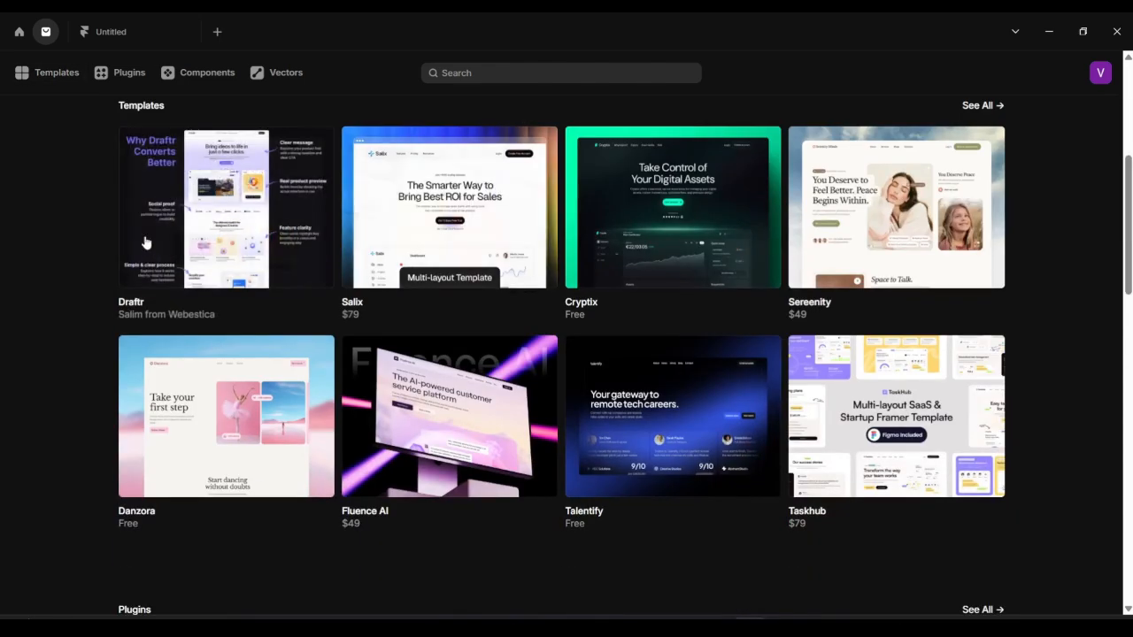
scroll(1007, 226, up, 2)
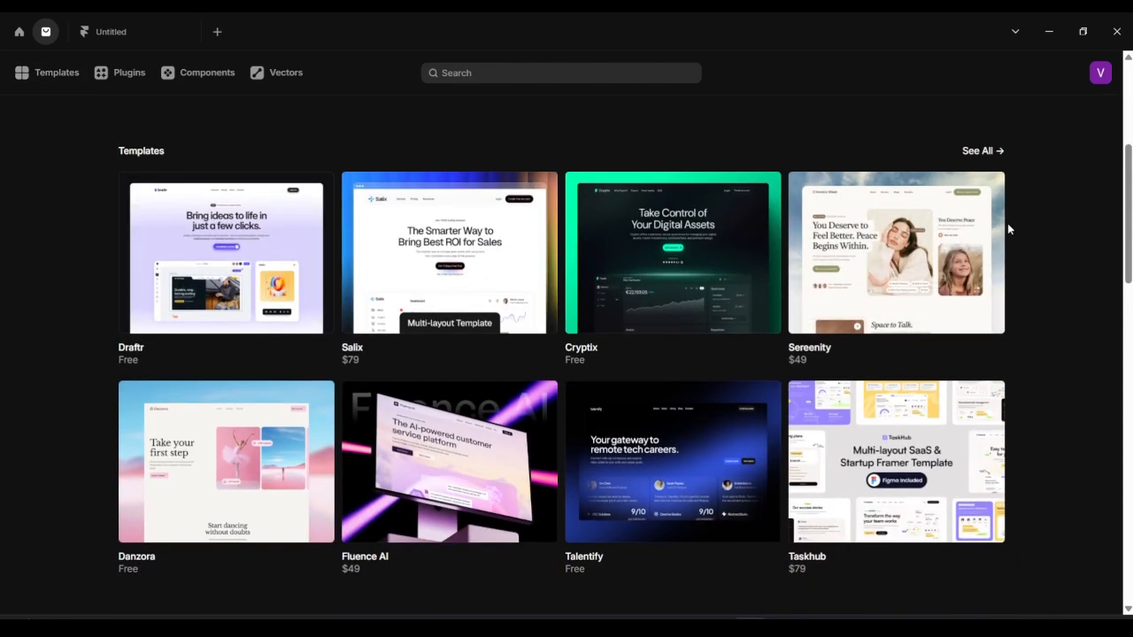
scroll(748, 240, up, 3)
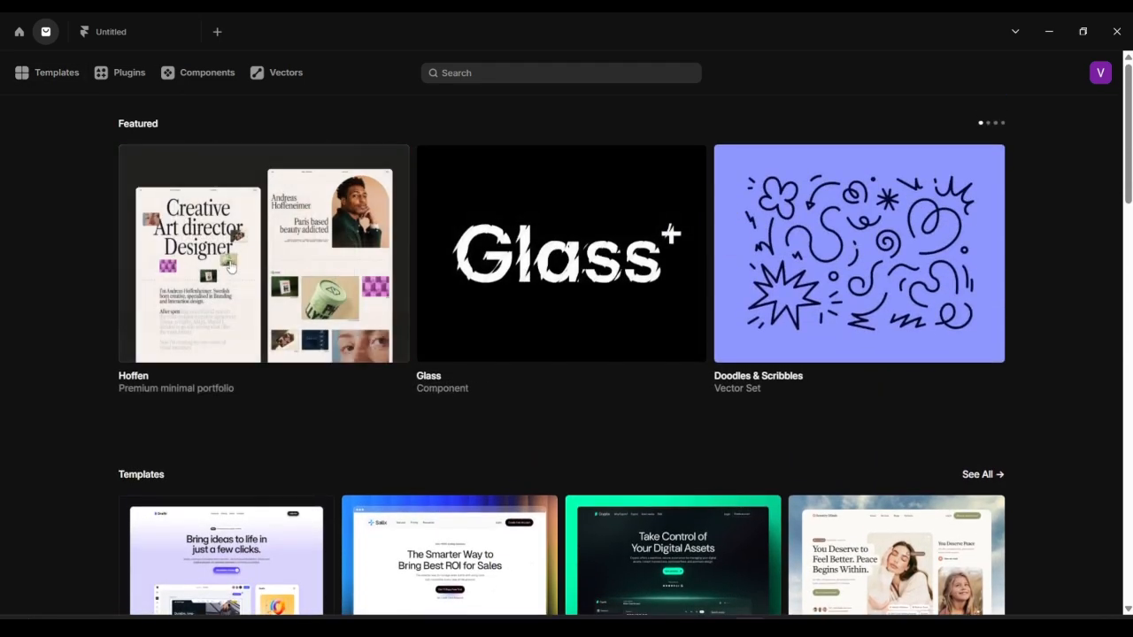
Step: Browse all projects on the workspace home and view the Framer Updates web page, closing it again
click(19, 32)
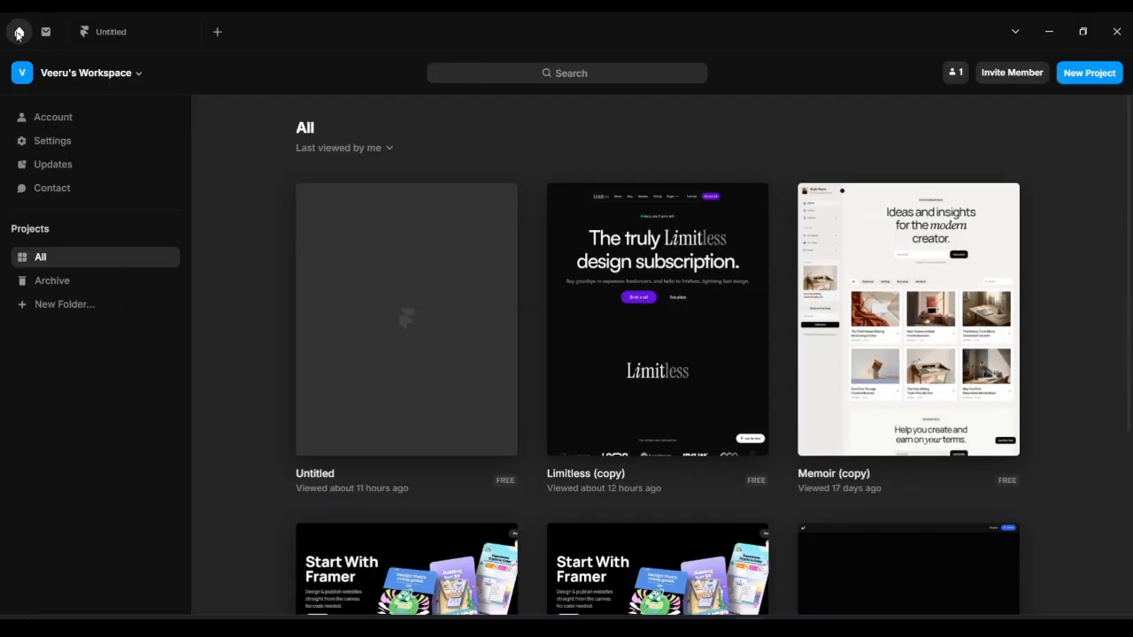
scroll(729, 301, down, 3)
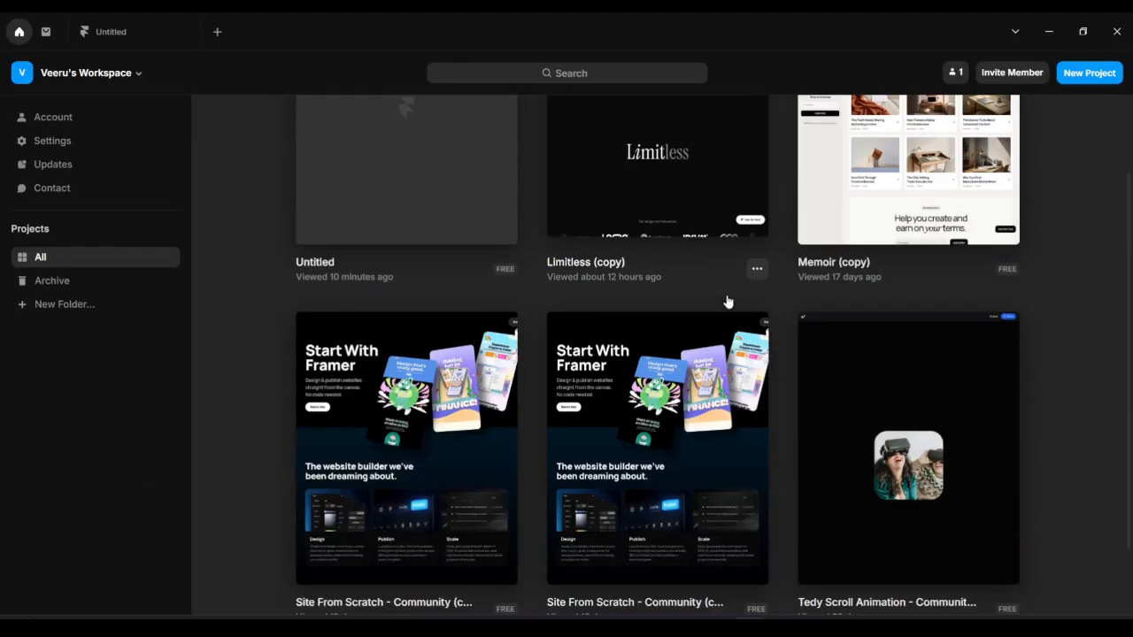
scroll(927, 335, up, 3)
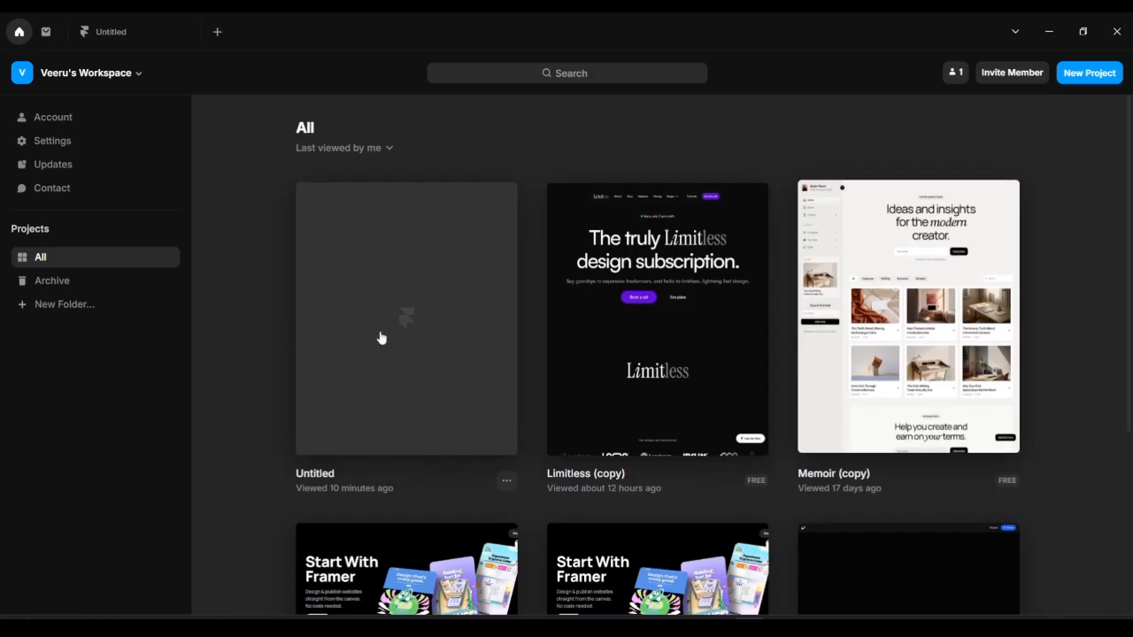
scroll(662, 280, down, 3)
scroll(847, 336, up, 3)
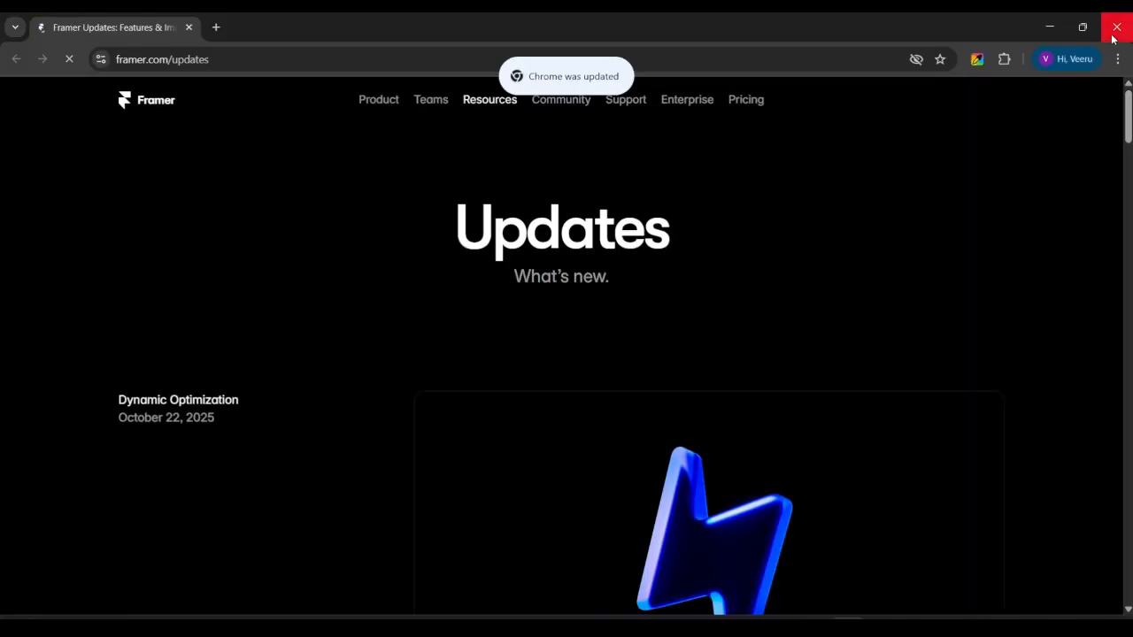
click(1113, 33)
Step: Open the Limitless (copy) project from the workspace's project list
scroll(779, 443, down, 3)
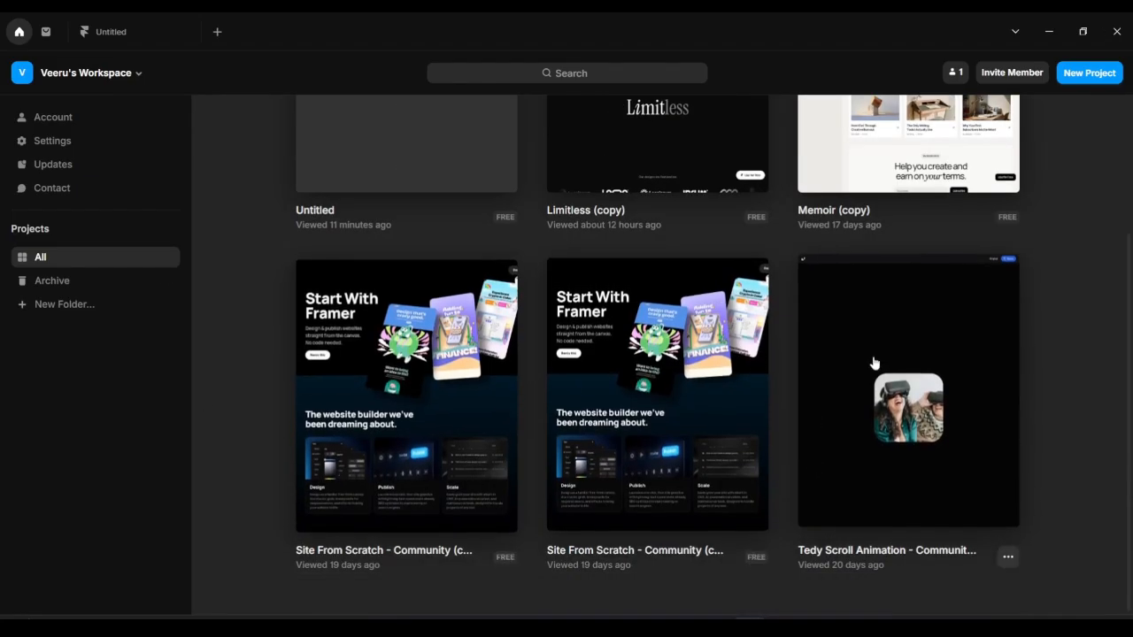
scroll(867, 363, up, 3)
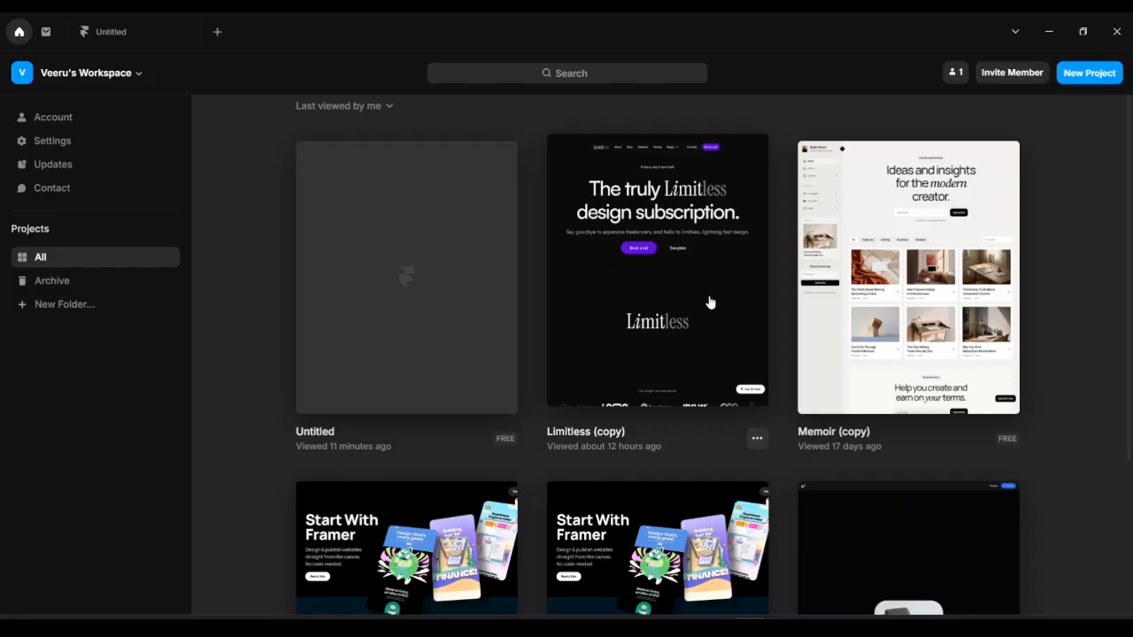
scroll(703, 318, up, 1)
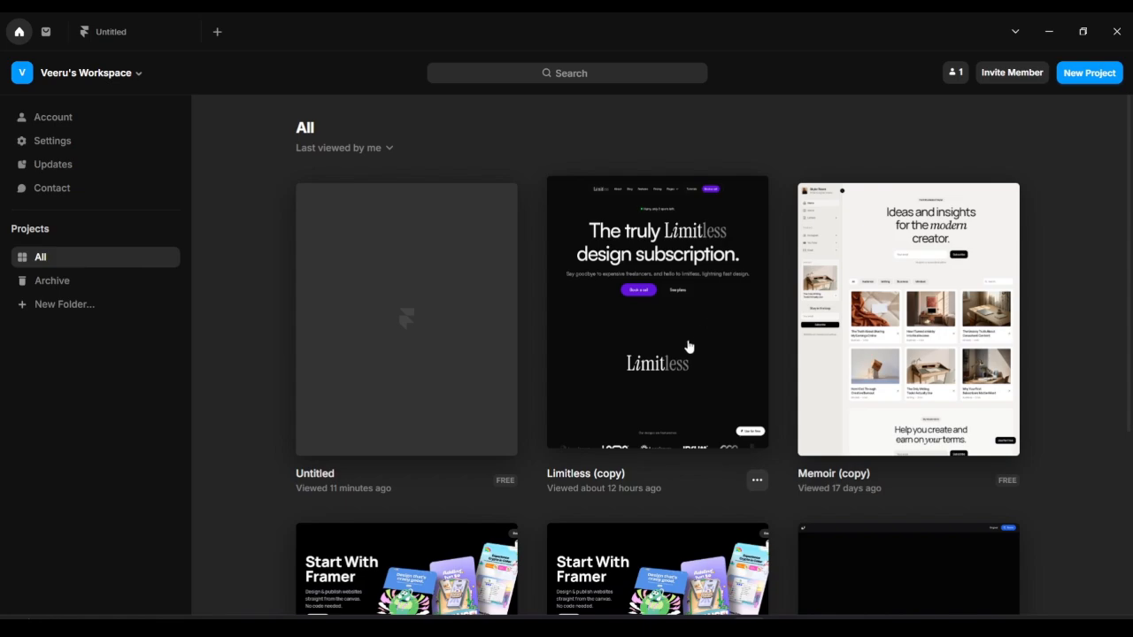
scroll(713, 246, down, 3)
click(717, 233)
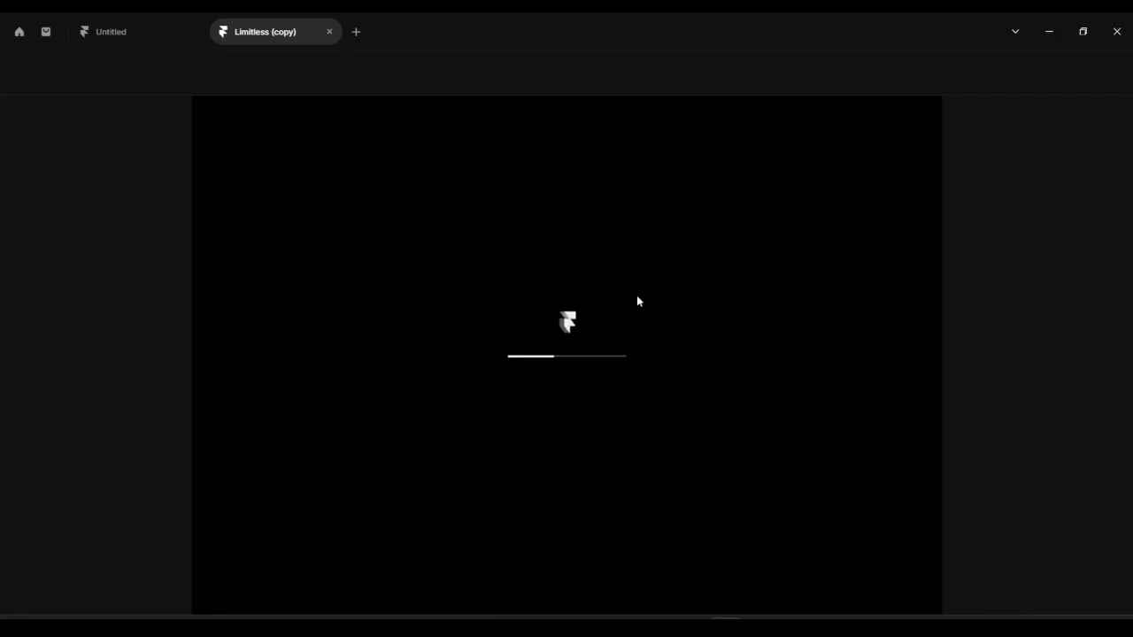
click(167, 41)
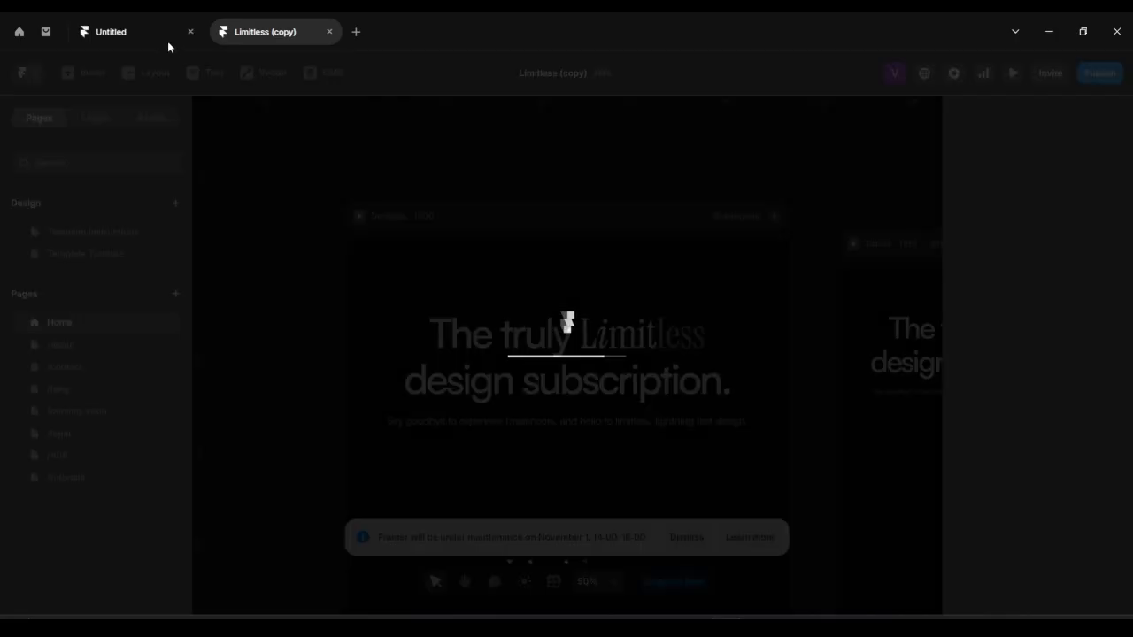
click(217, 38)
Step: Look over the hero, testimonial and process sections of the Limitless template's Home page
scroll(703, 248, down, 10)
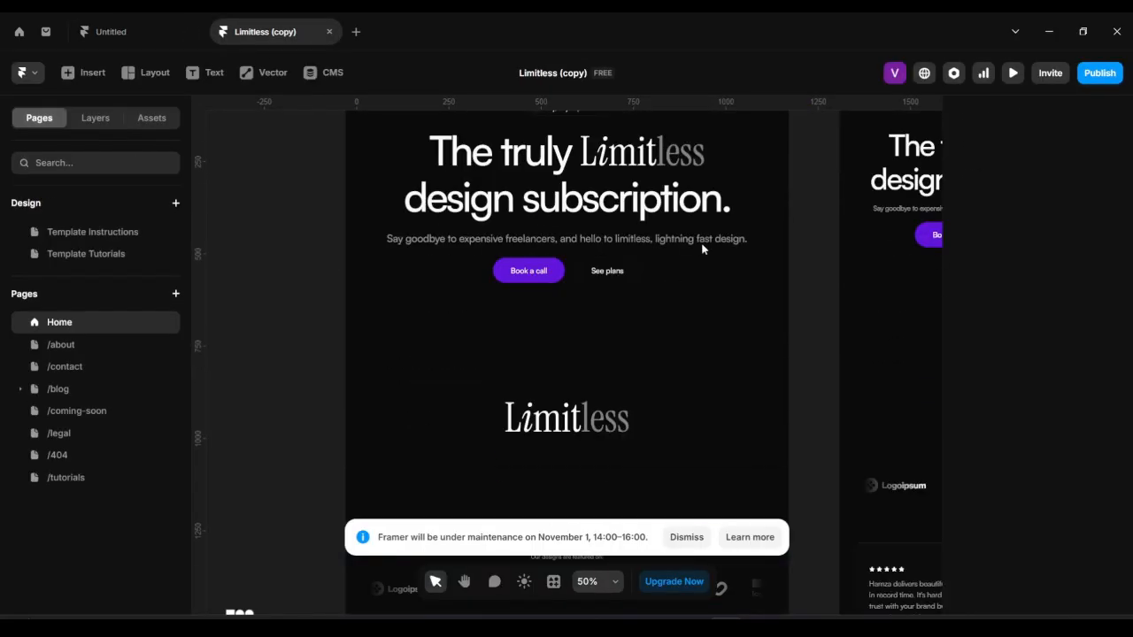
scroll(708, 274, down, 3)
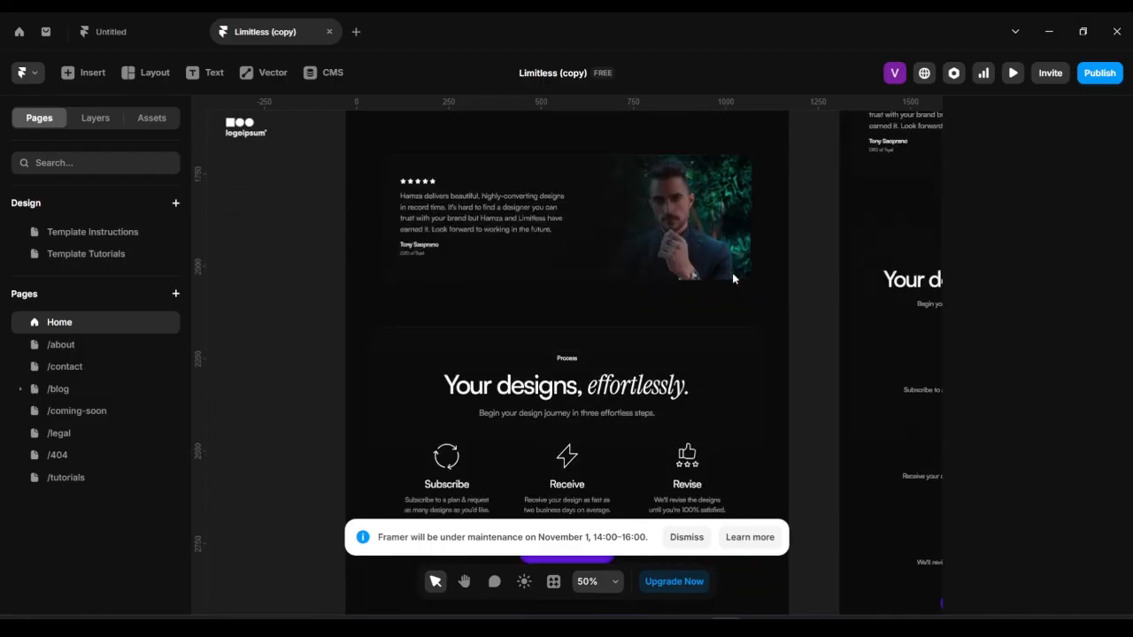
scroll(700, 261, up, 6)
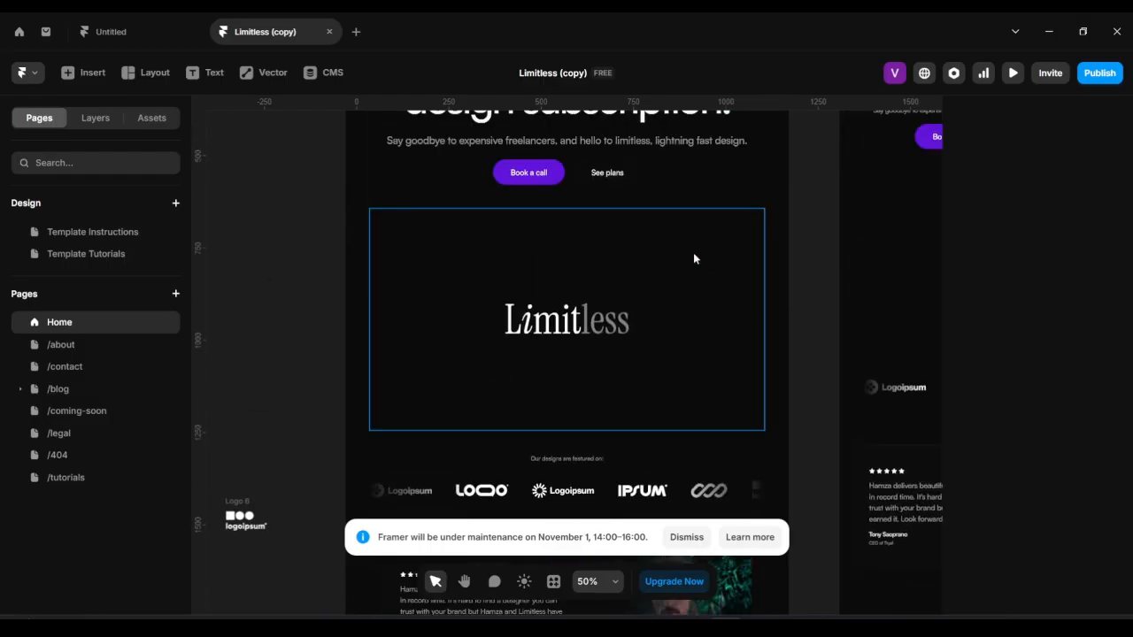